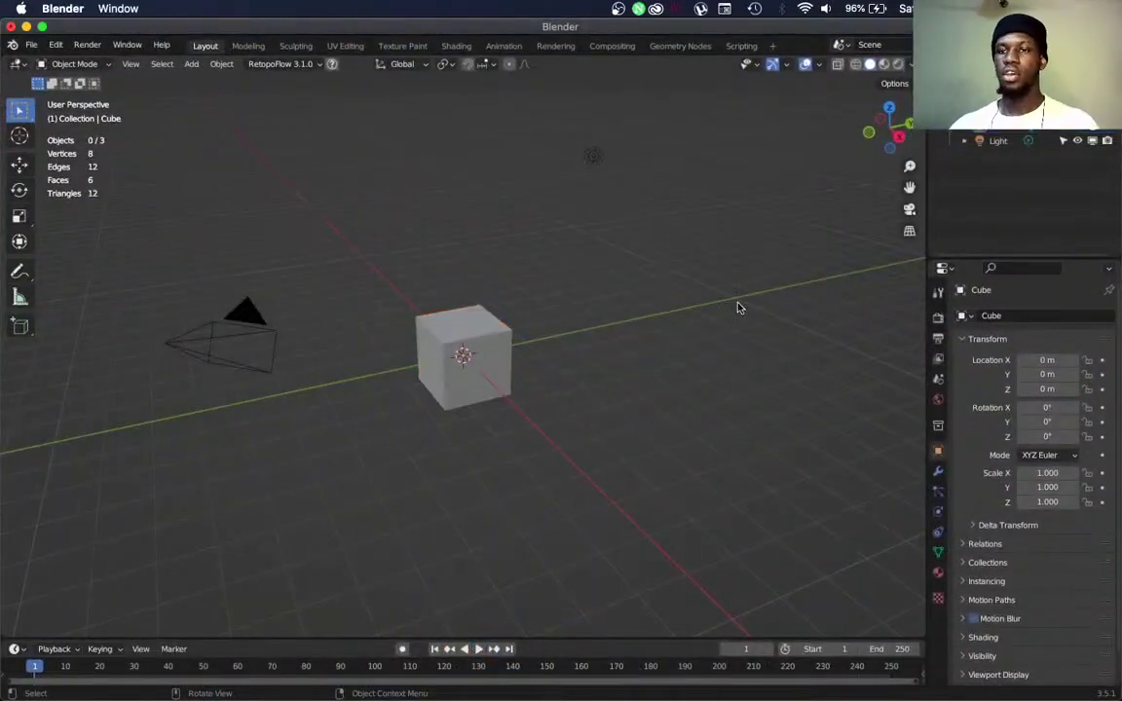
# Apply the Quick Liquid effect to the default cube
pyautogui.click(459, 339)
pyautogui.scroll(3, 462, 336)
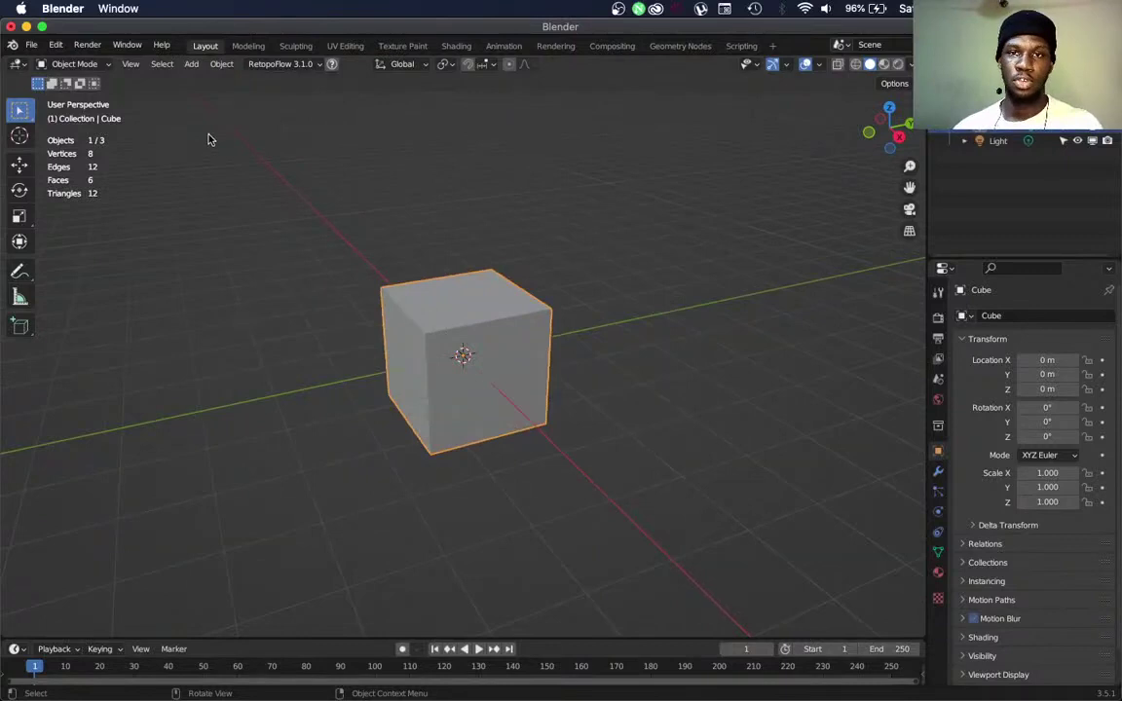
pyautogui.click(221, 63)
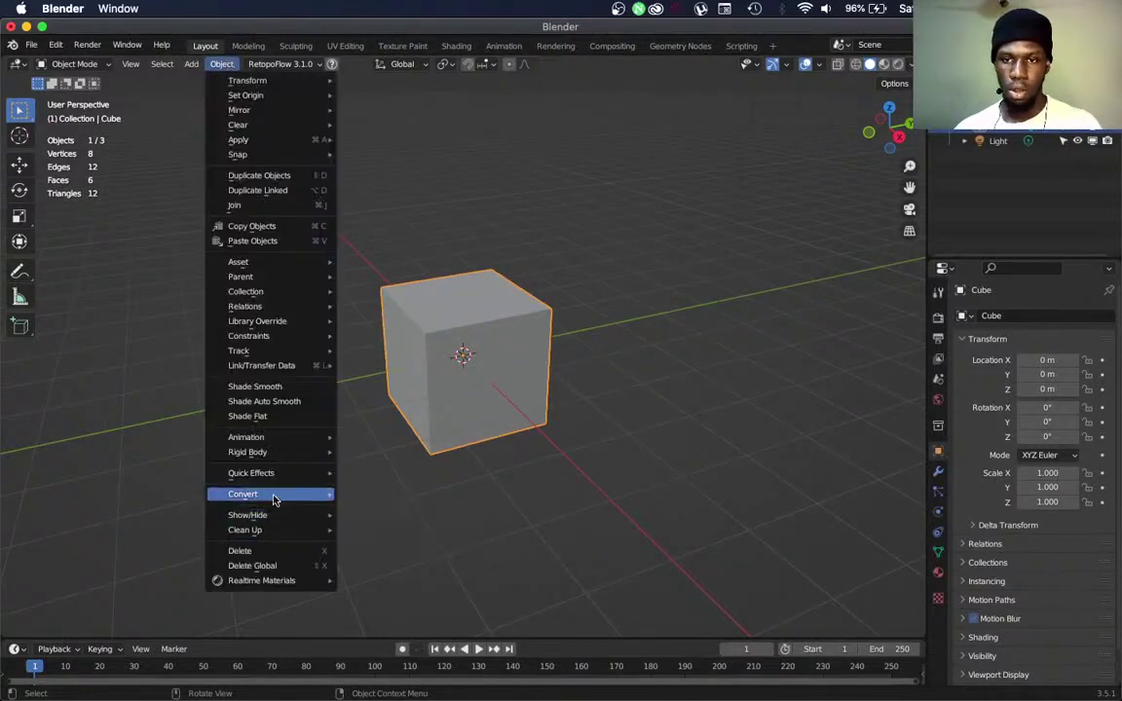
pyautogui.moveTo(283, 473)
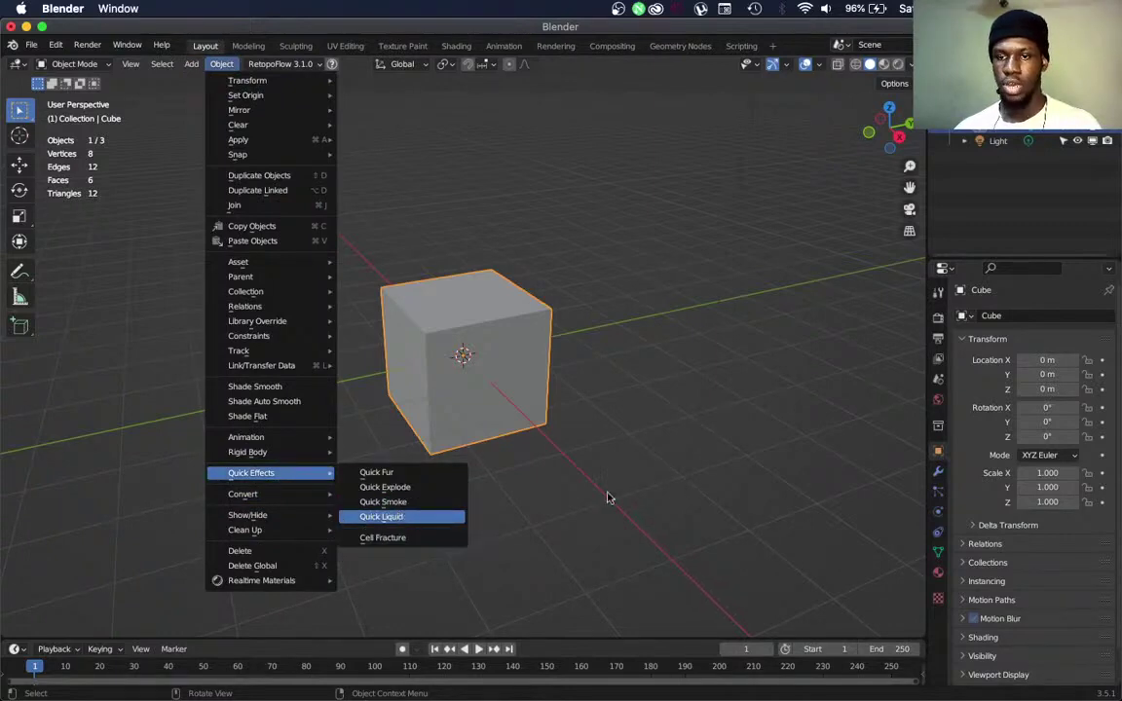
pyautogui.press('Return')
# In front view, raise the liquid domain along Z to a location of about 2.94 m so its base meets the ground line
pyautogui.scroll(-3, 604, 394)
pyautogui.scroll(1, 612, 402)
pyautogui.moveTo(612, 401); pyautogui.dragTo(706, 365, button='middle')
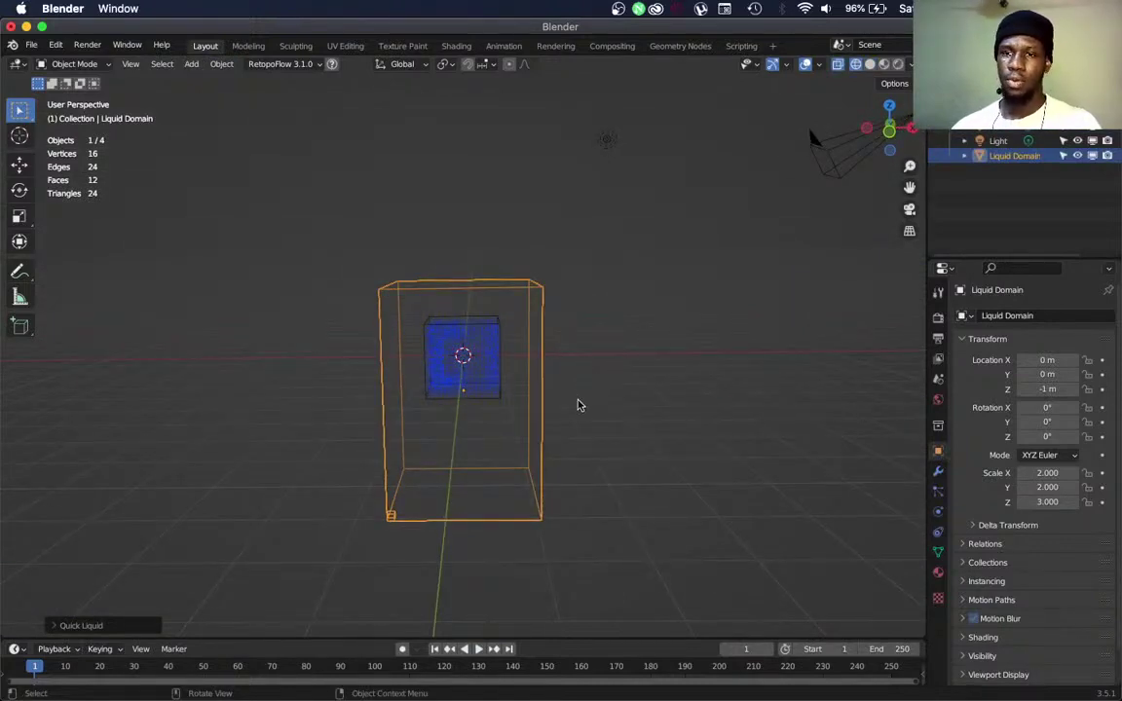
pyautogui.press('KP_1')
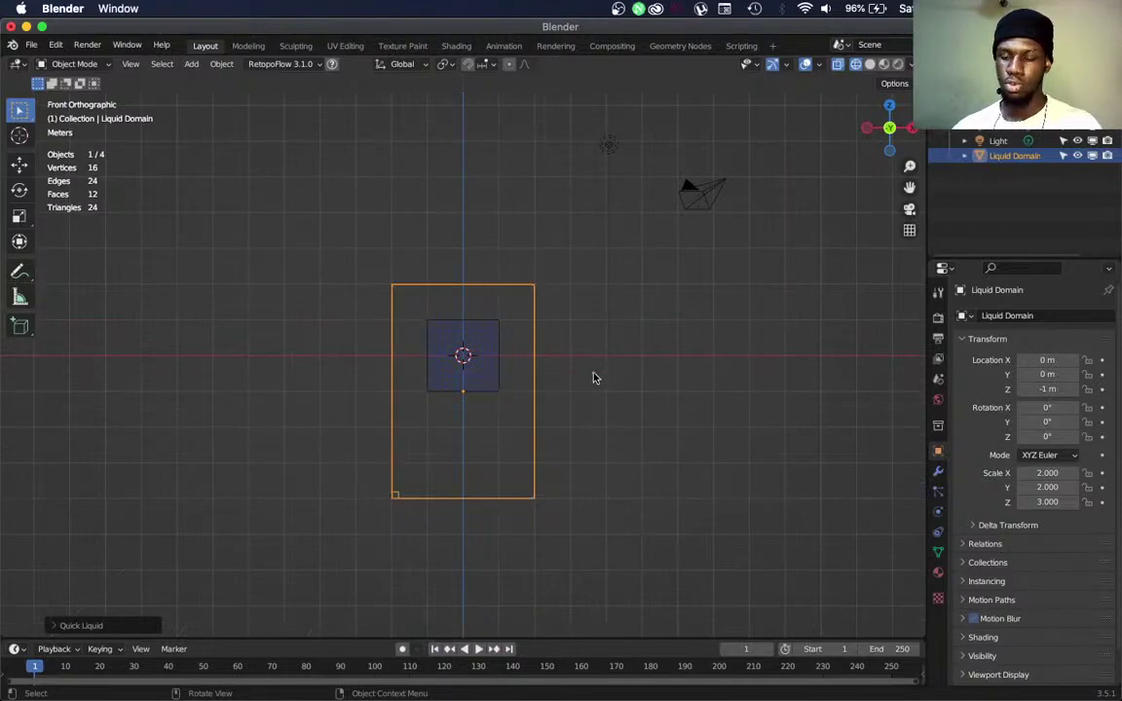
pyautogui.press('g')
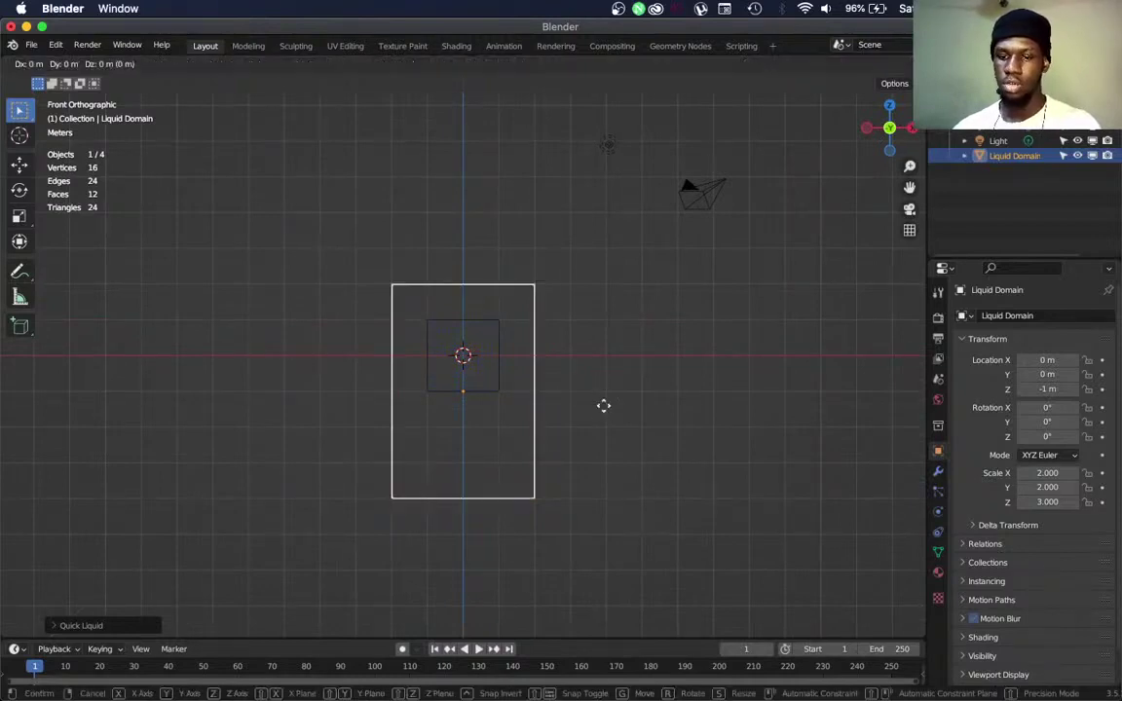
pyautogui.press('z')
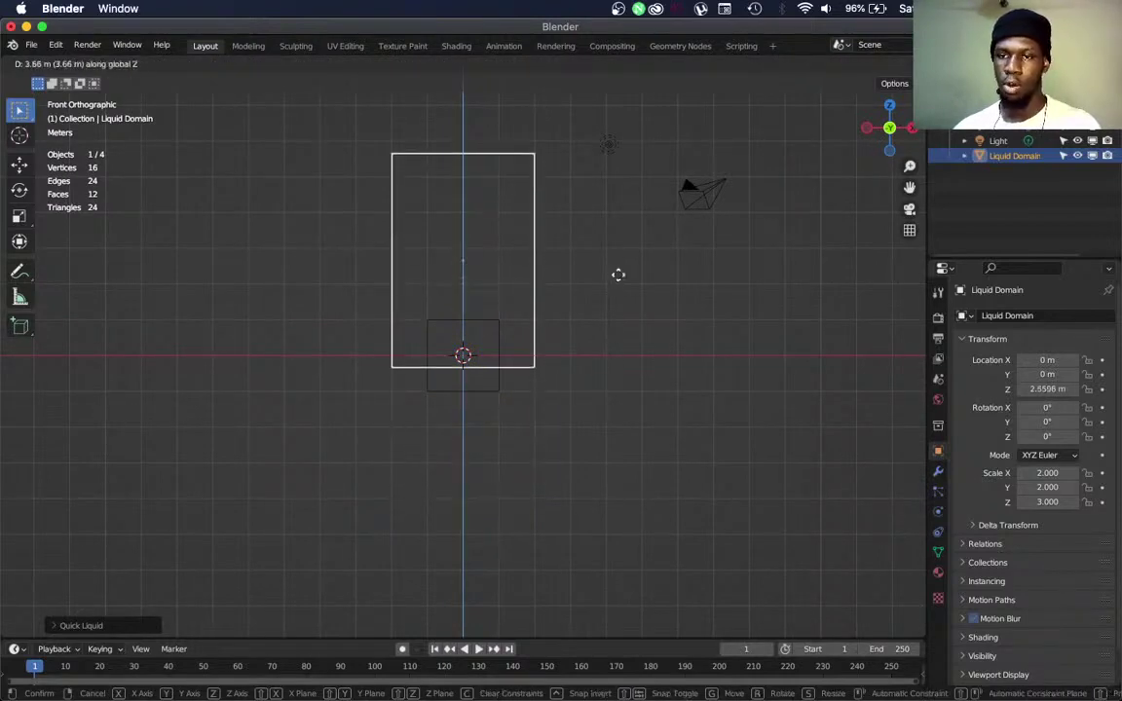
pyautogui.click(621, 265)
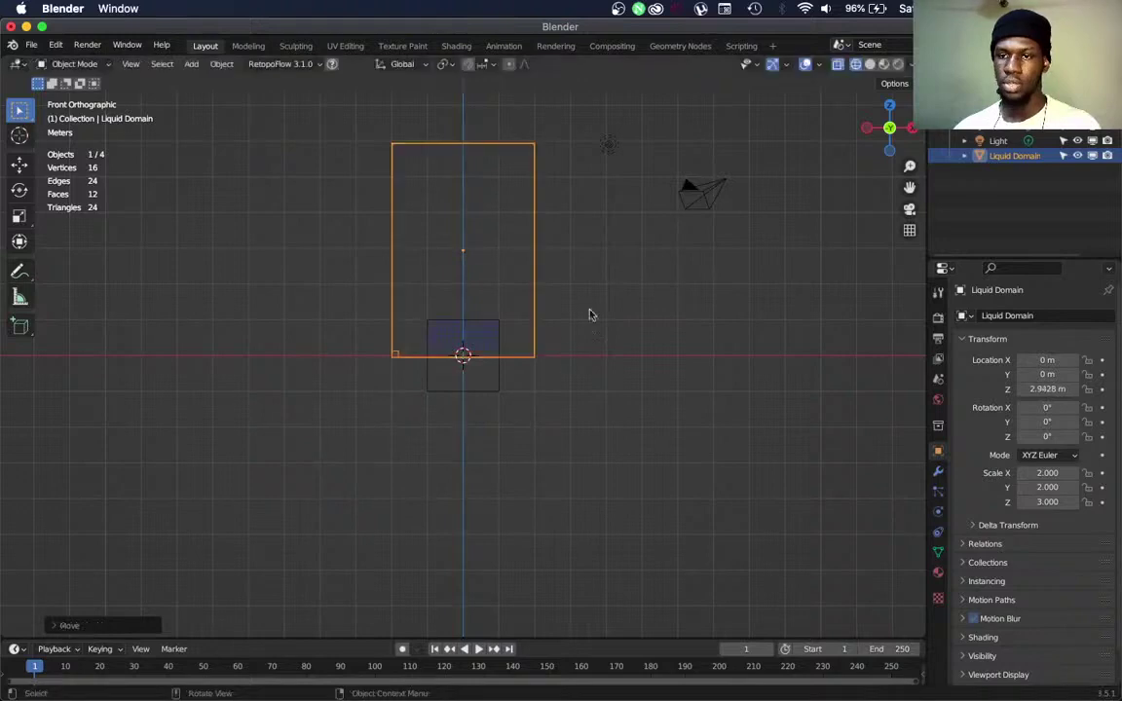
# Select the inner cube, preview the liquid simulation for a few seconds and return to the first frame
pyautogui.click(499, 341)
pyautogui.moveTo(498, 340); pyautogui.dragTo(503, 417, button='middle')
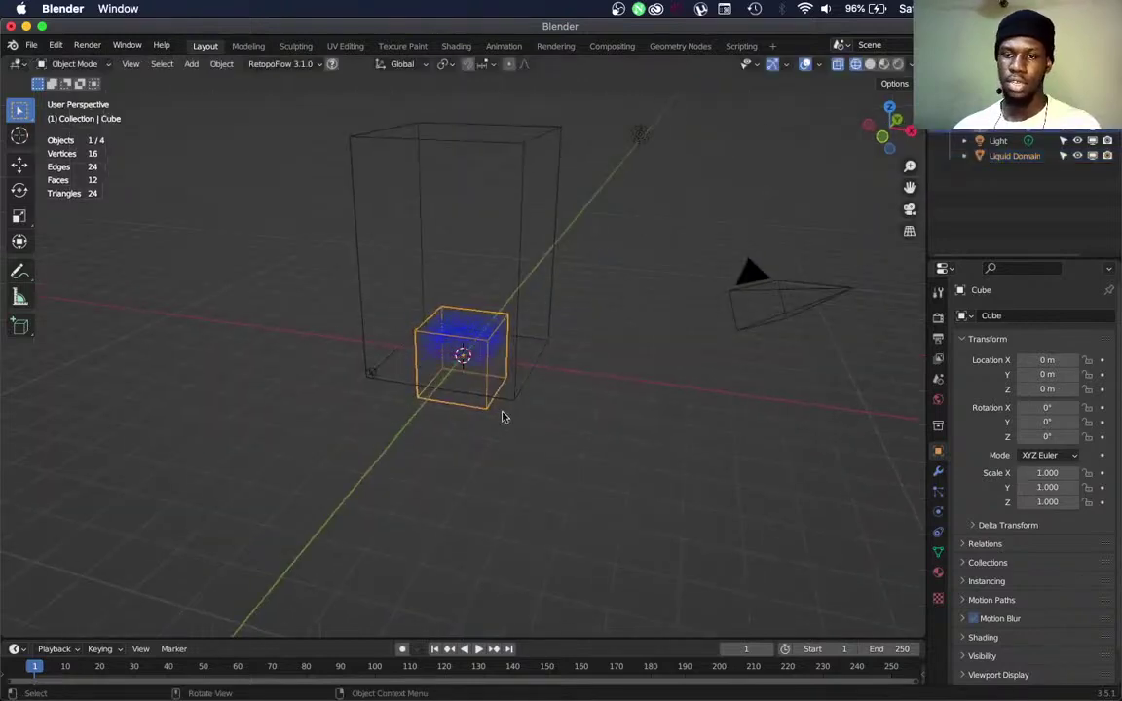
pyautogui.click(479, 649)
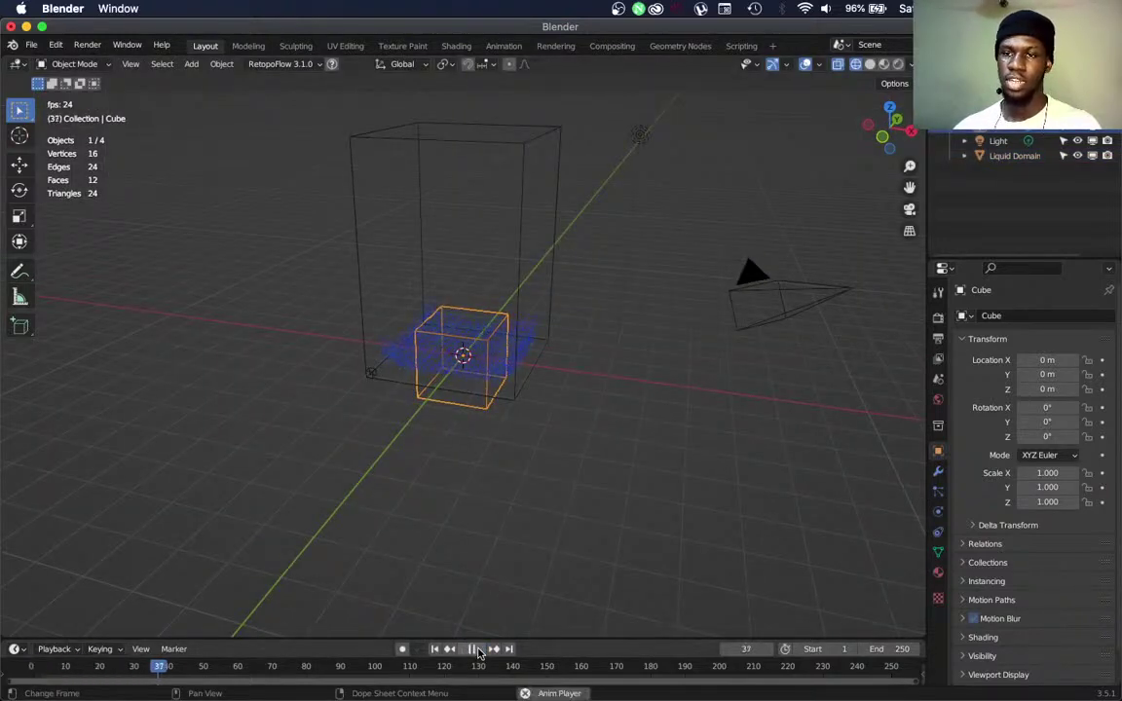
pyautogui.click(473, 650)
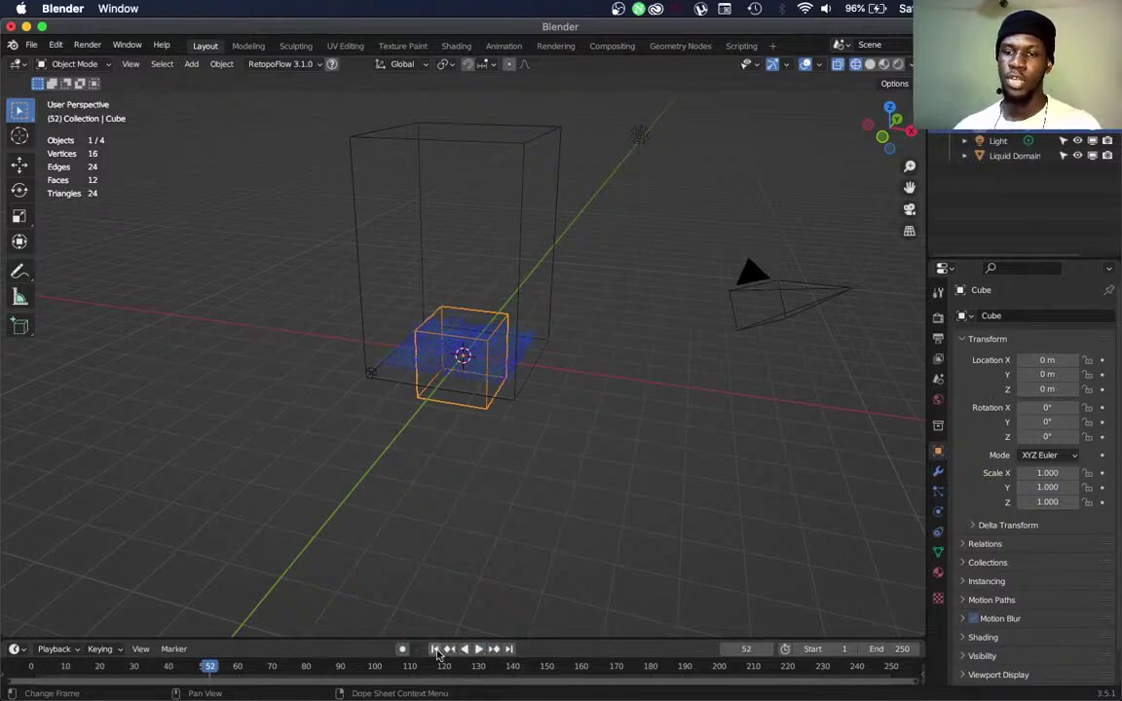
pyautogui.click(434, 649)
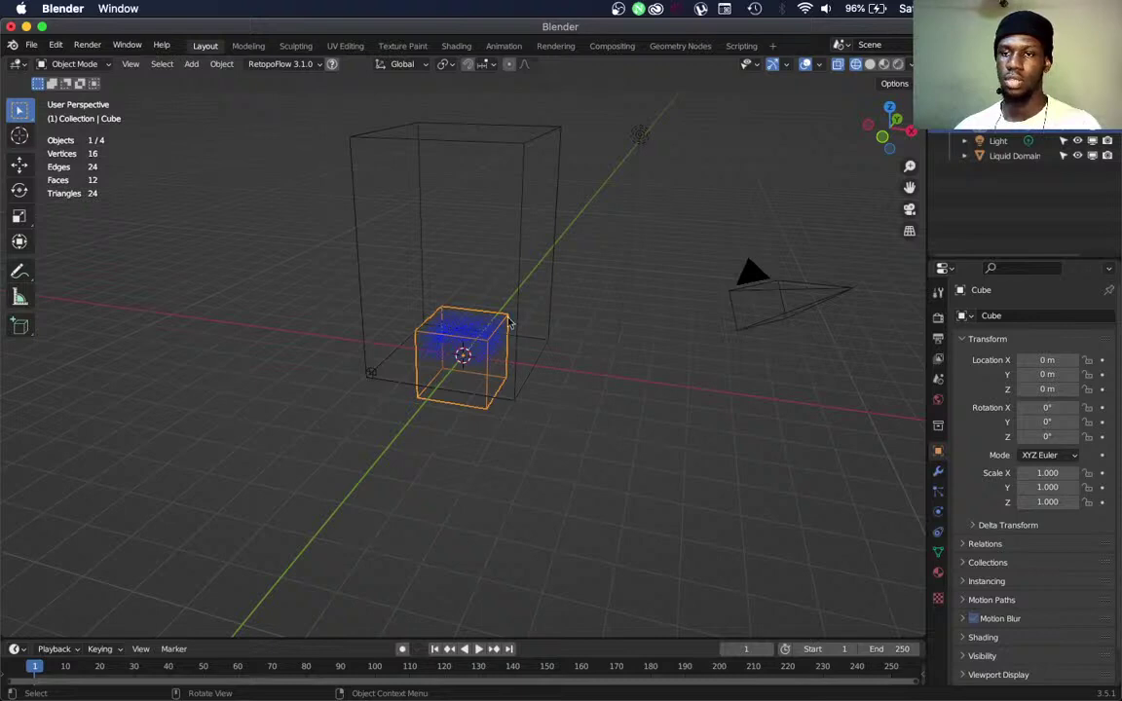
# Scale the cube to about 2.37 in X and Y, wider than the domain, and flatten it to about 0.63 in Z
pyautogui.press('KP_1')
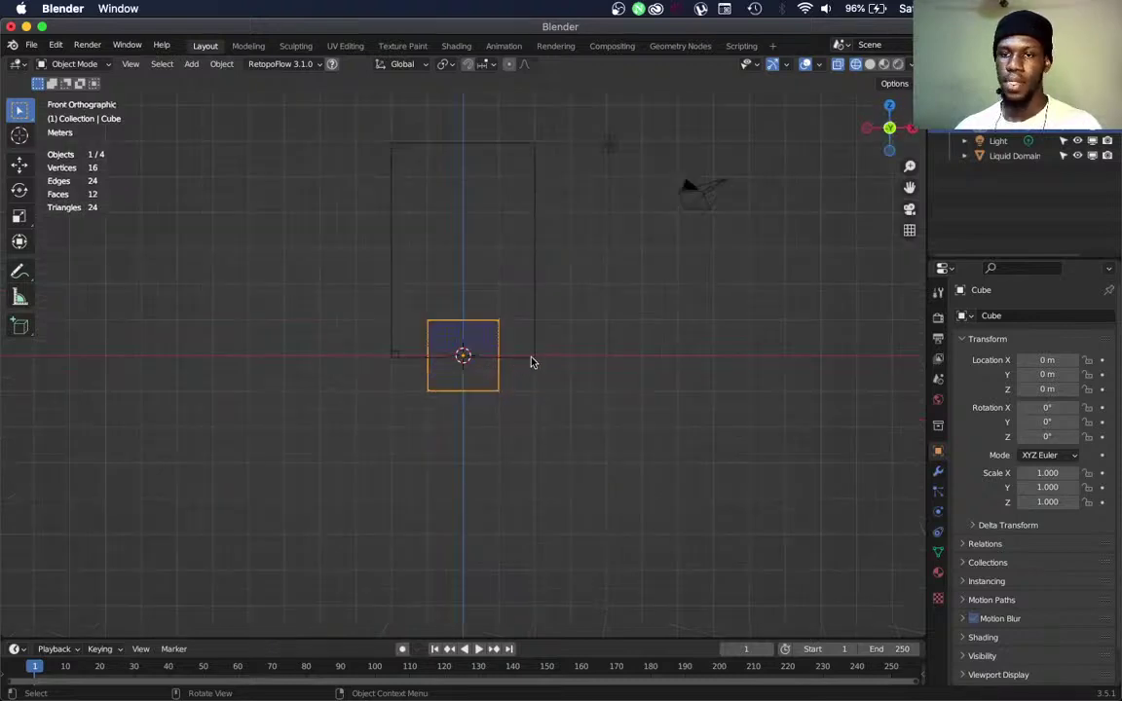
pyautogui.press('s')
pyautogui.hotkey('shift', 'z')
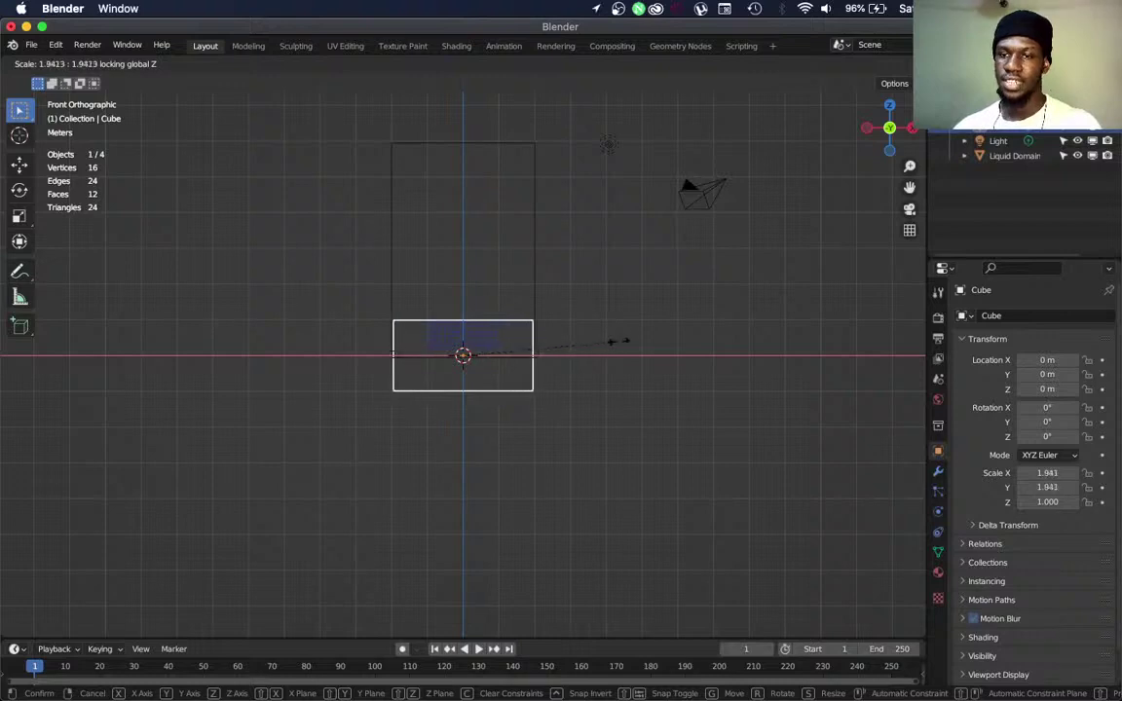
pyautogui.click(650, 343)
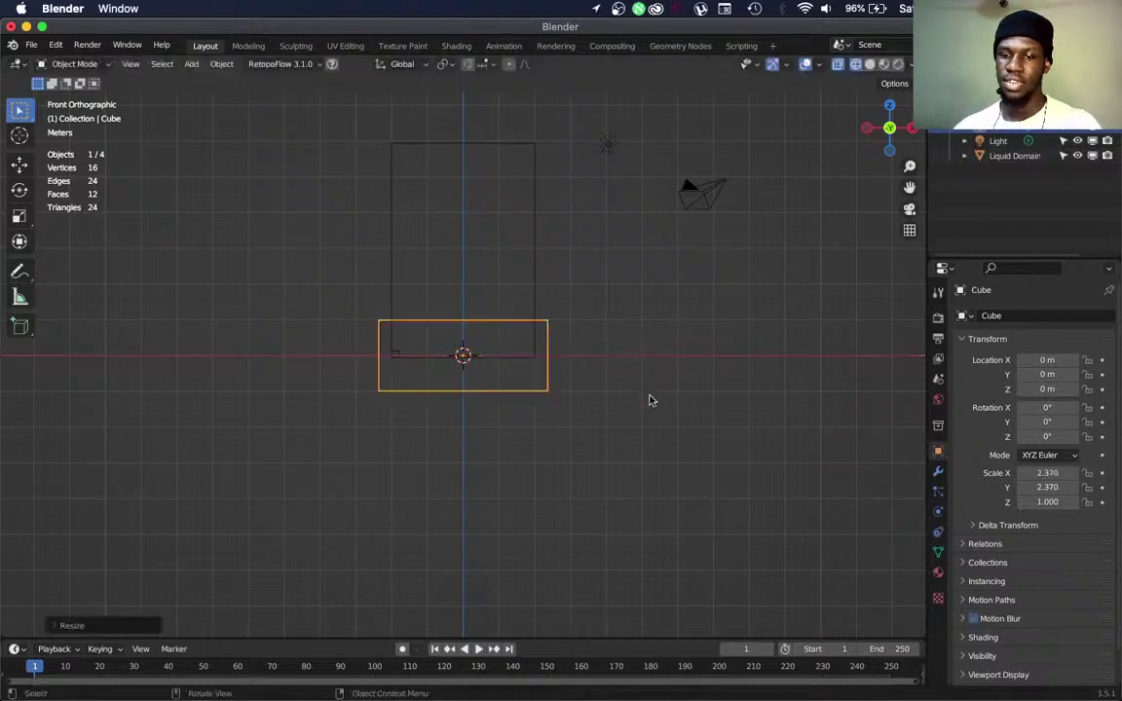
pyautogui.press('s')
pyautogui.press('z')
pyautogui.click(583, 370)
# Raise the cube along Z to about 0.31 m and apply its scale
pyautogui.press('g')
pyautogui.press('z')
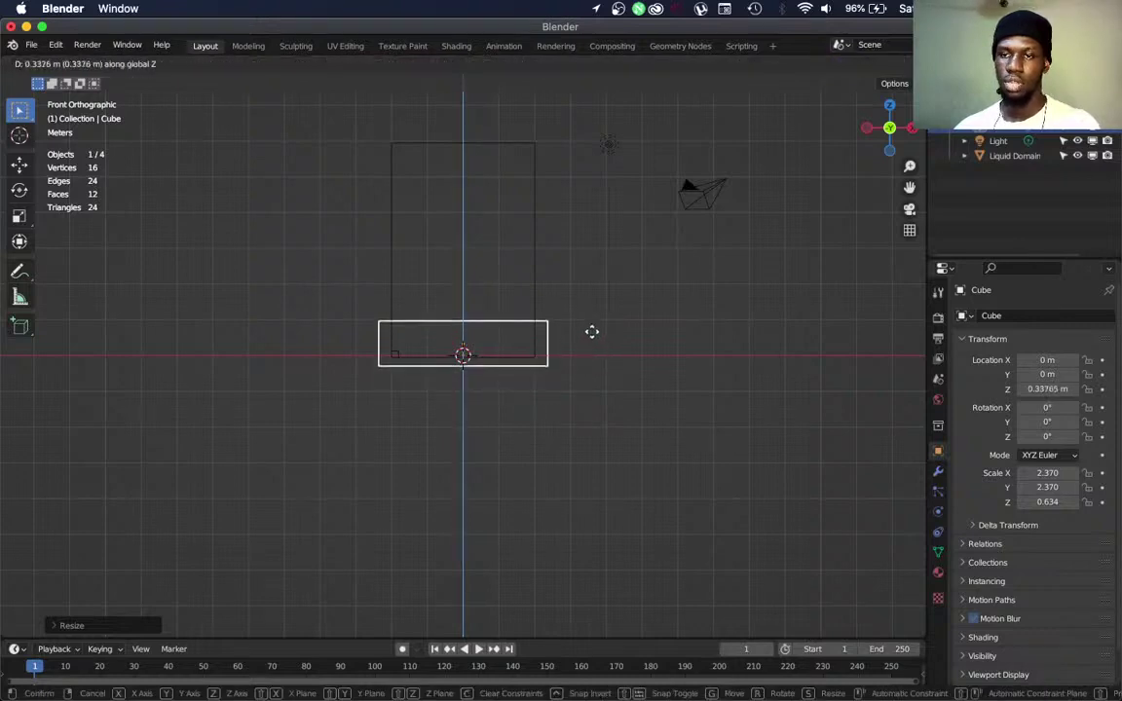
pyautogui.click(594, 346)
pyautogui.moveTo(602, 359); pyautogui.dragTo(644, 400, button='middle')
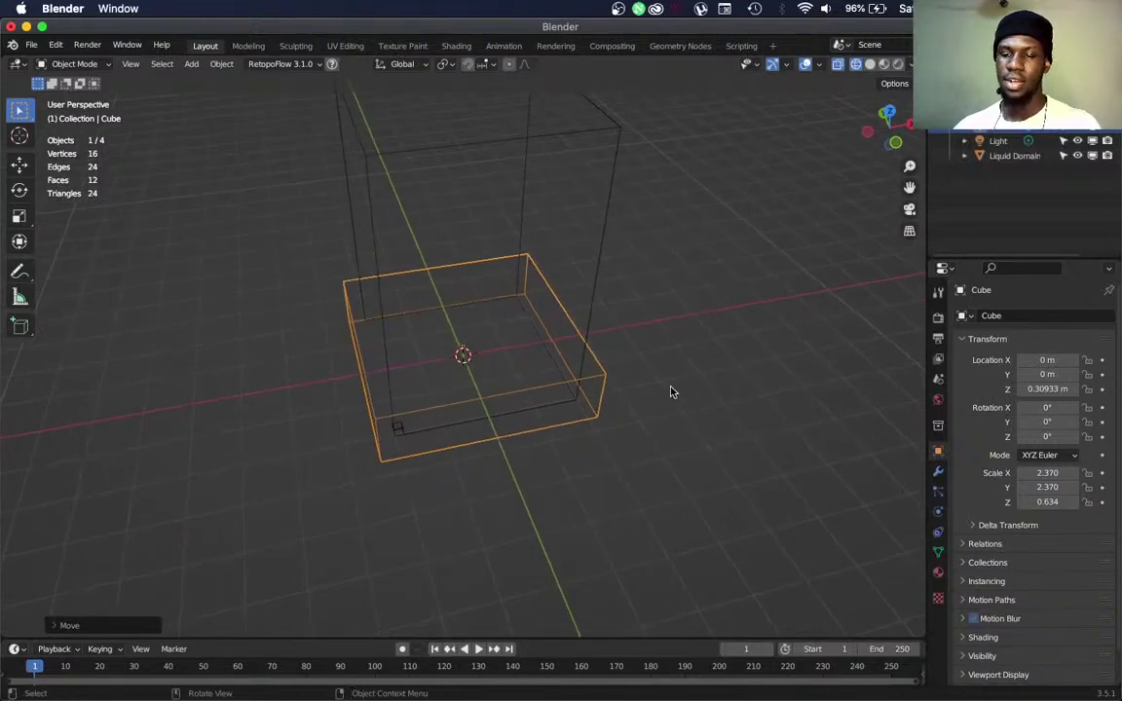
pyautogui.hotkey('ctrl', 'a')
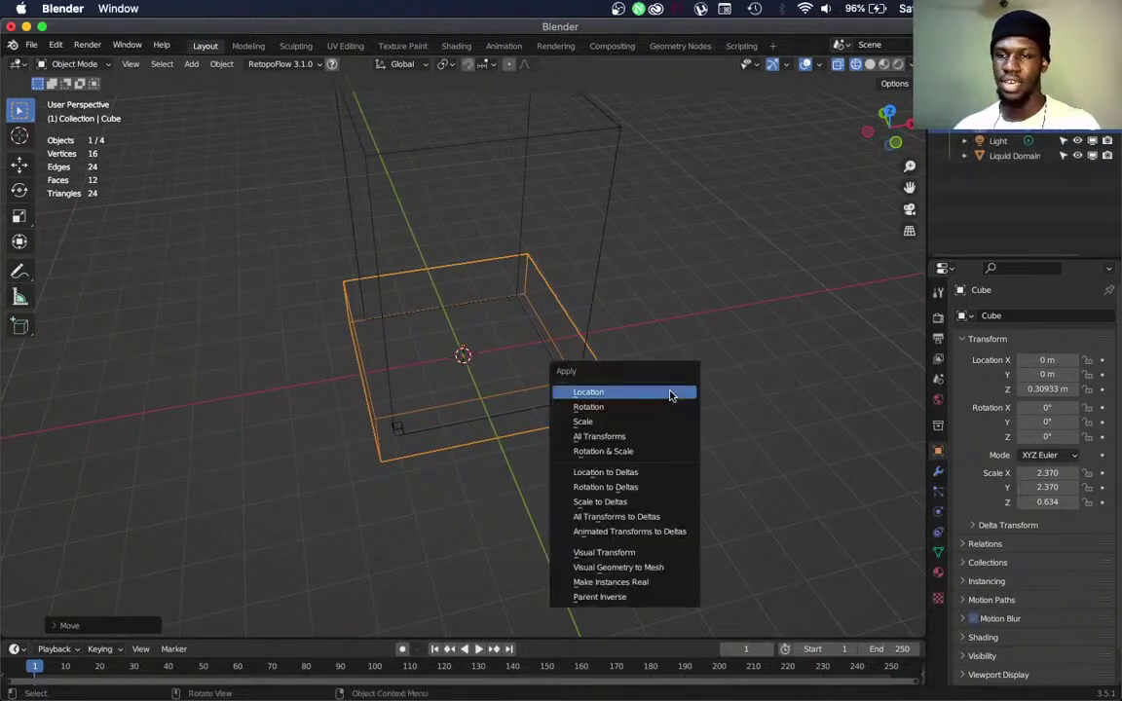
pyautogui.click(651, 422)
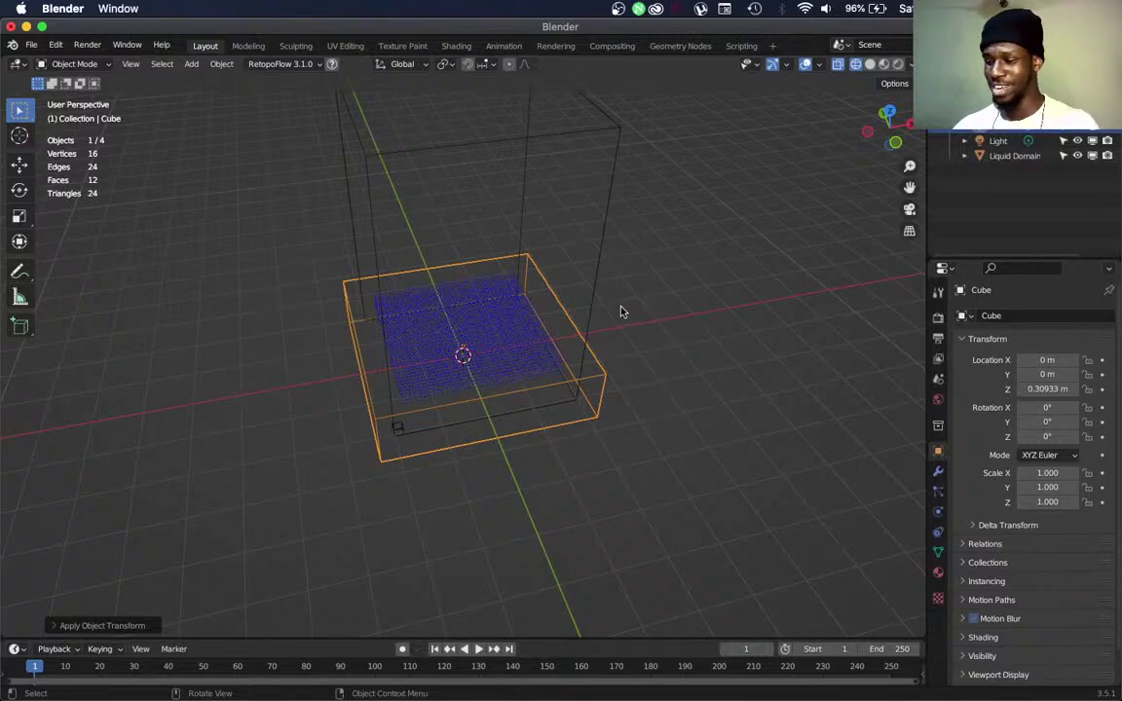
# Scale the liquid domain and cube together by about 2.07 in X and Y only, and select just the domain
pyautogui.click(611, 257)
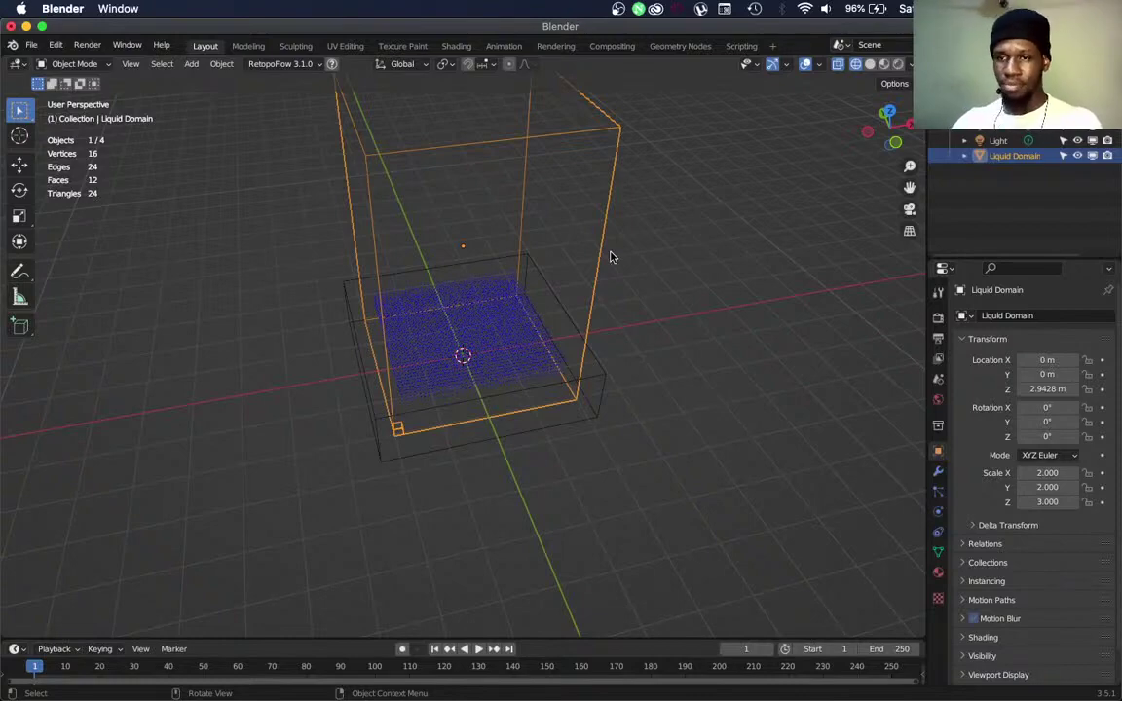
pyautogui.moveTo(703, 328); pyautogui.dragTo(653, 269, button='middle')
pyautogui.scroll(-4, 652, 270)
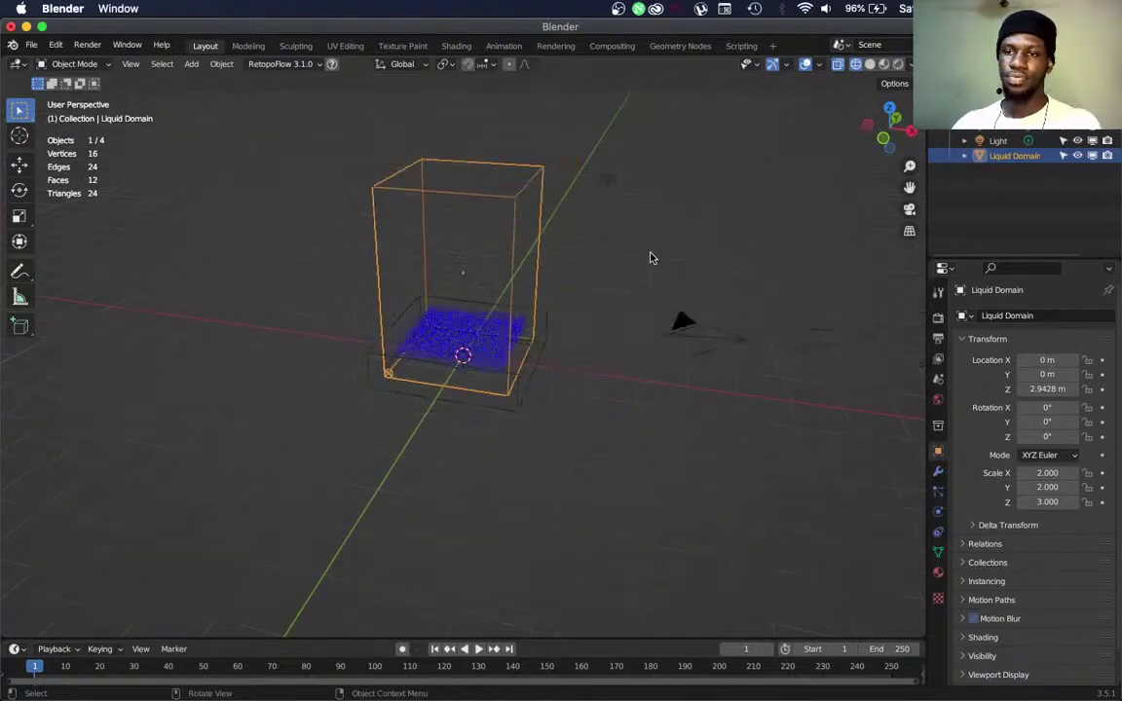
pyautogui.keyDown('shift'); pyautogui.click(516, 338); pyautogui.keyUp('shift')
pyautogui.press('s')
pyautogui.hotkey('shift', 'z')
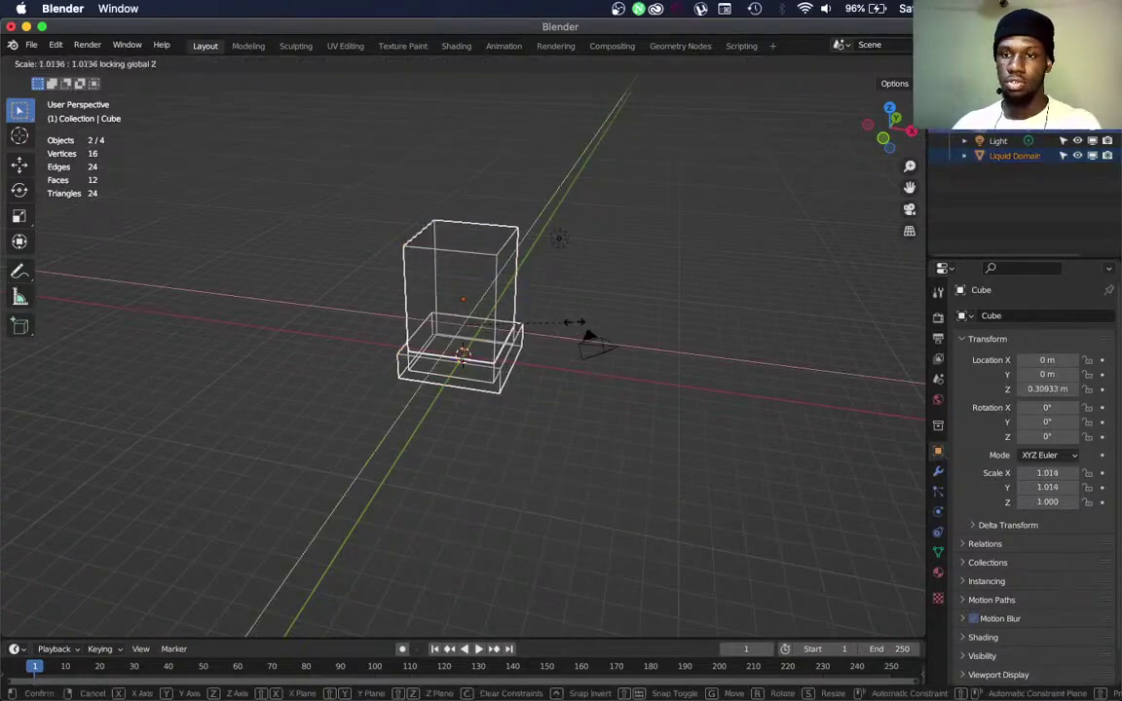
pyautogui.click(687, 331)
pyautogui.moveTo(672, 339); pyautogui.dragTo(740, 297, button='middle')
pyautogui.click(538, 234)
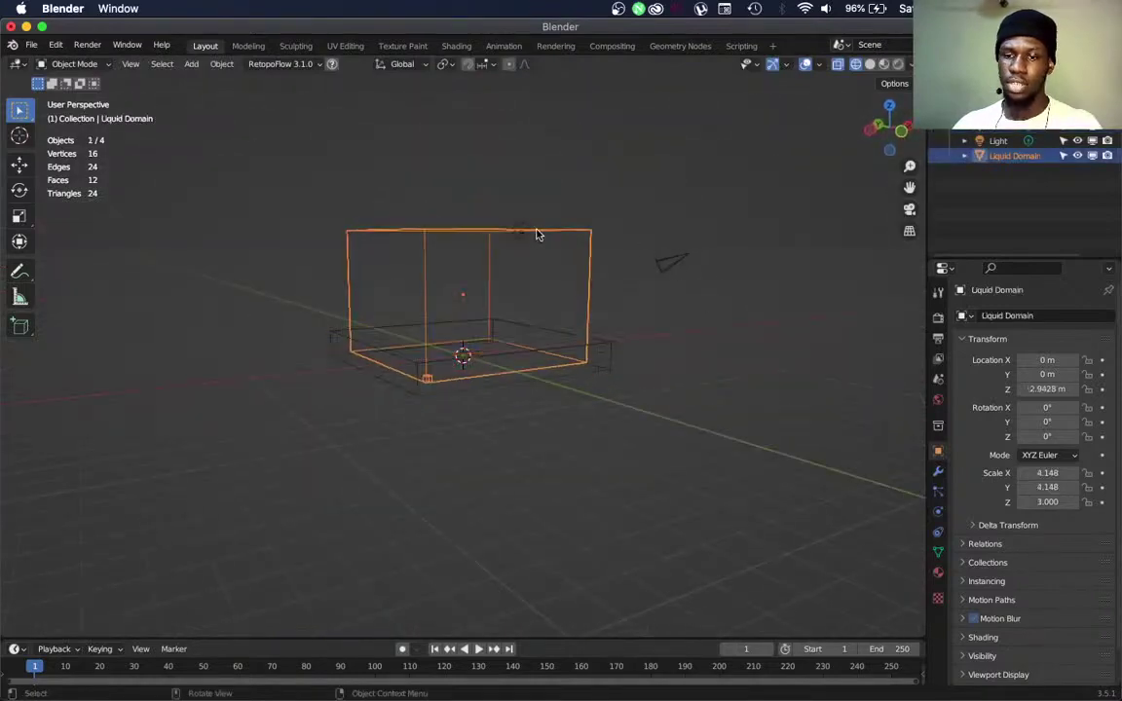
pyautogui.press('KP_1')
pyautogui.scroll(3, 543, 243)
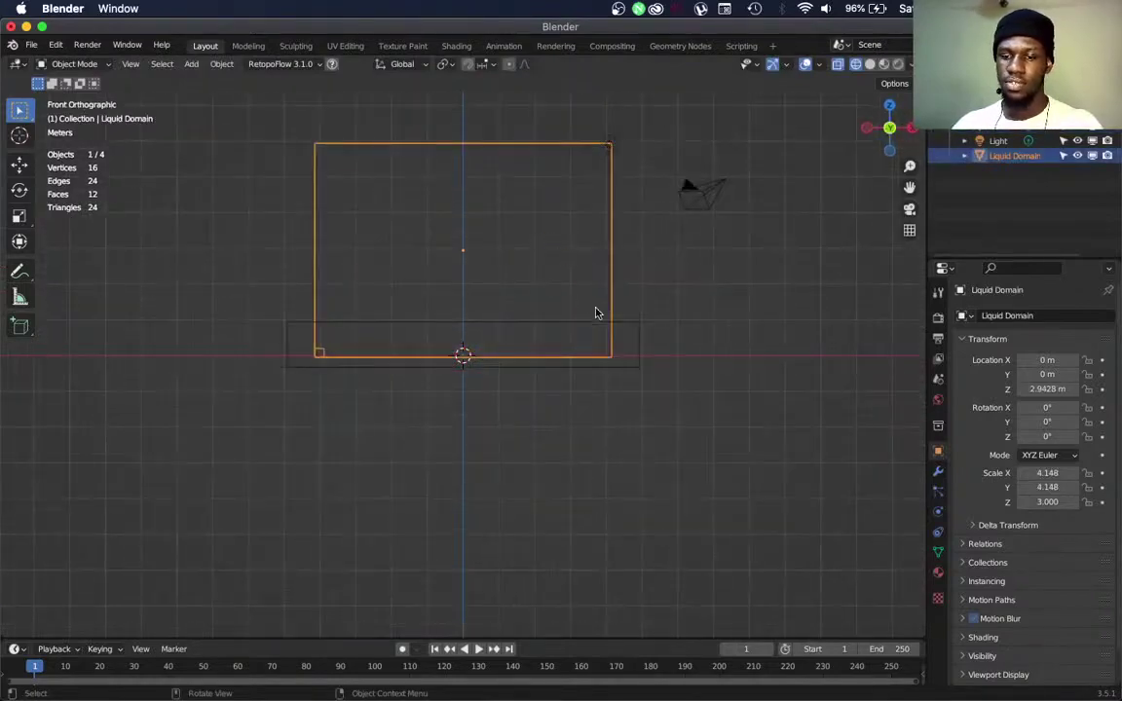
pyautogui.press('s')
pyautogui.press('z')
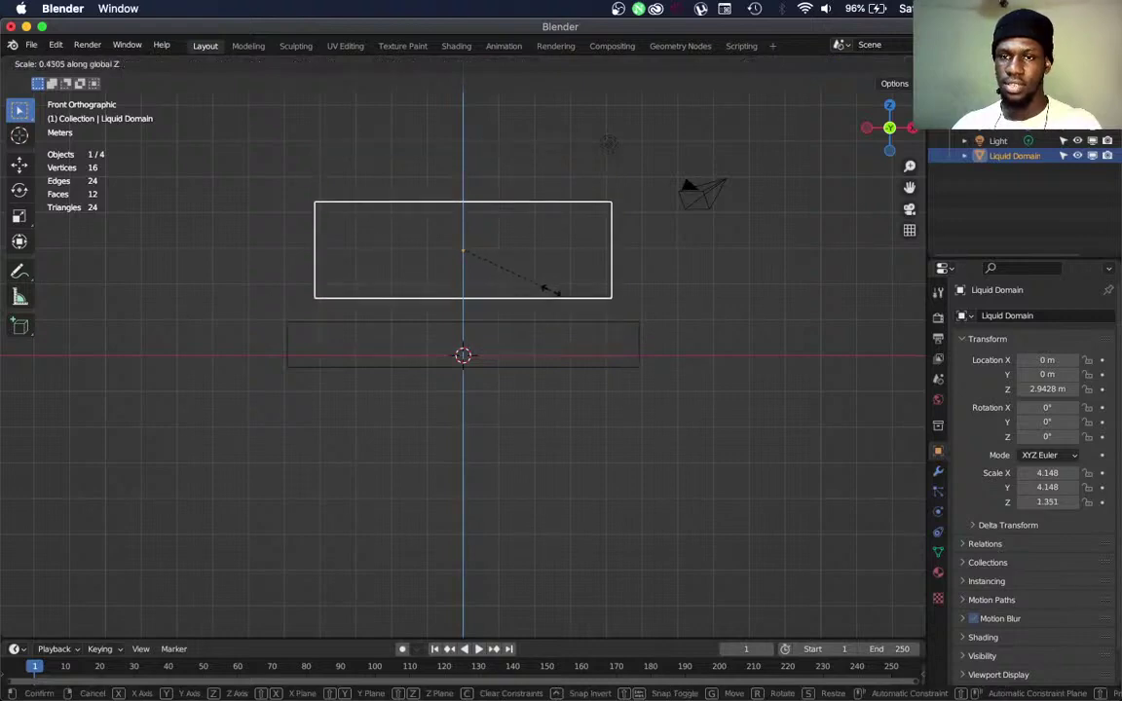
pyautogui.press('Escape')
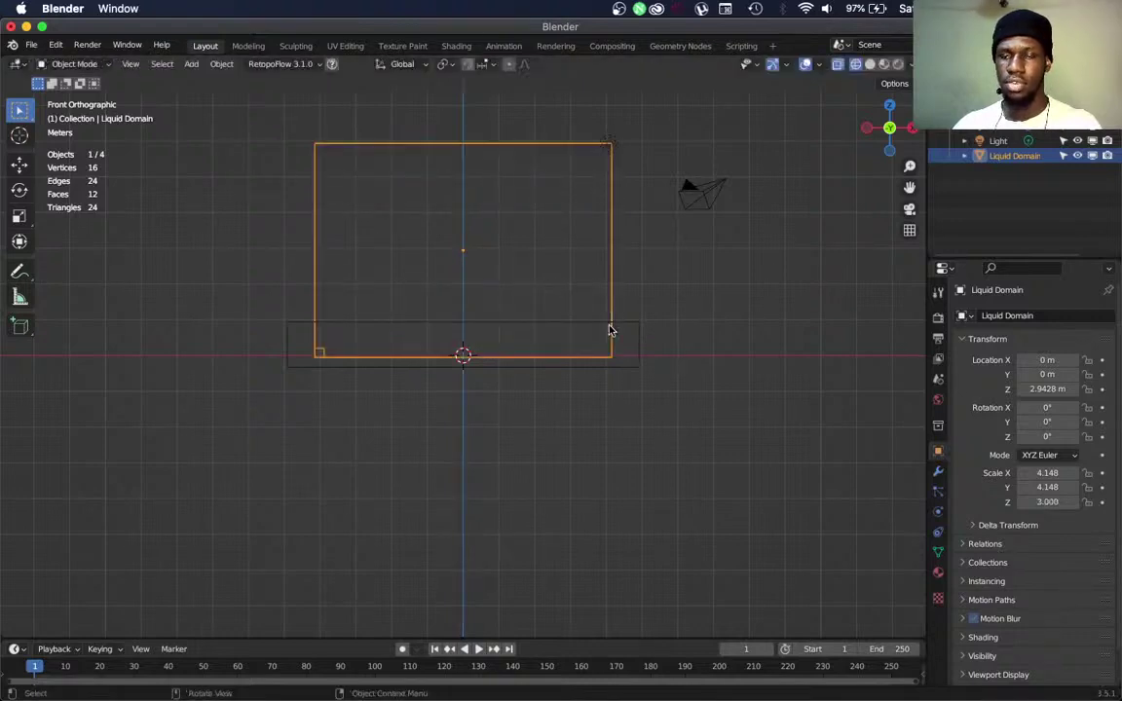
# Apply the scale of the liquid domain and of the flattened cube
pyautogui.moveTo(596, 324); pyautogui.dragTo(611, 350, button='middle')
pyautogui.hotkey('ctrl', 'a')
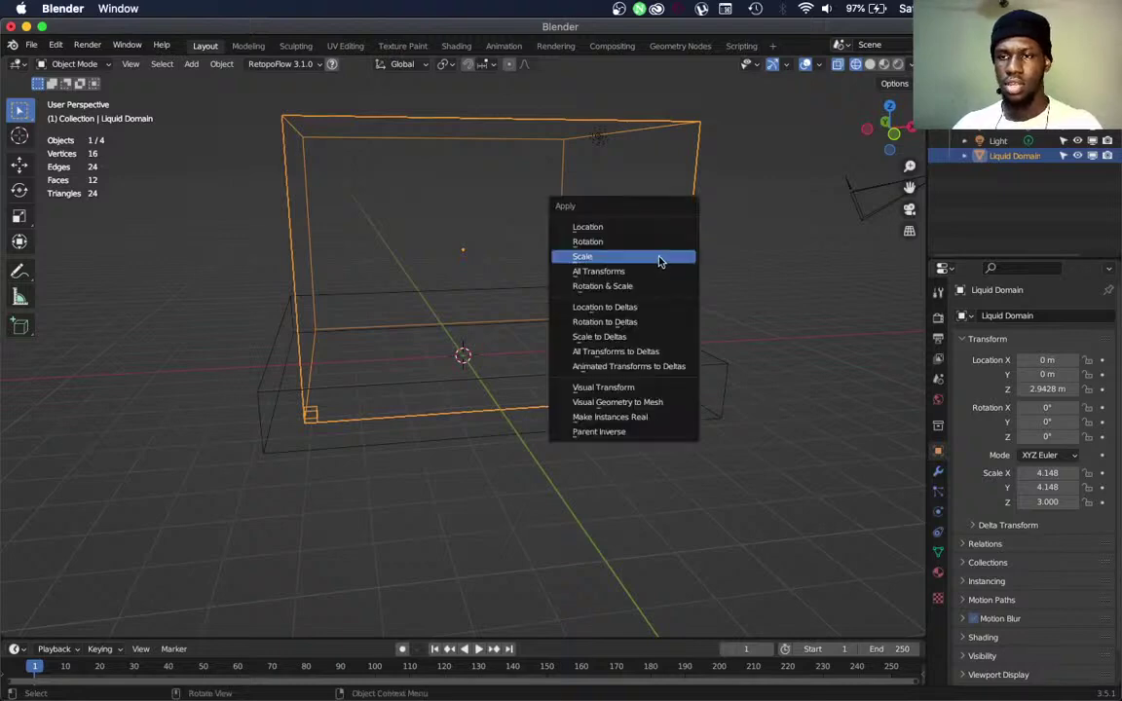
pyautogui.press('Return')
pyautogui.click(707, 363)
pyautogui.hotkey('ctrl', 'a')
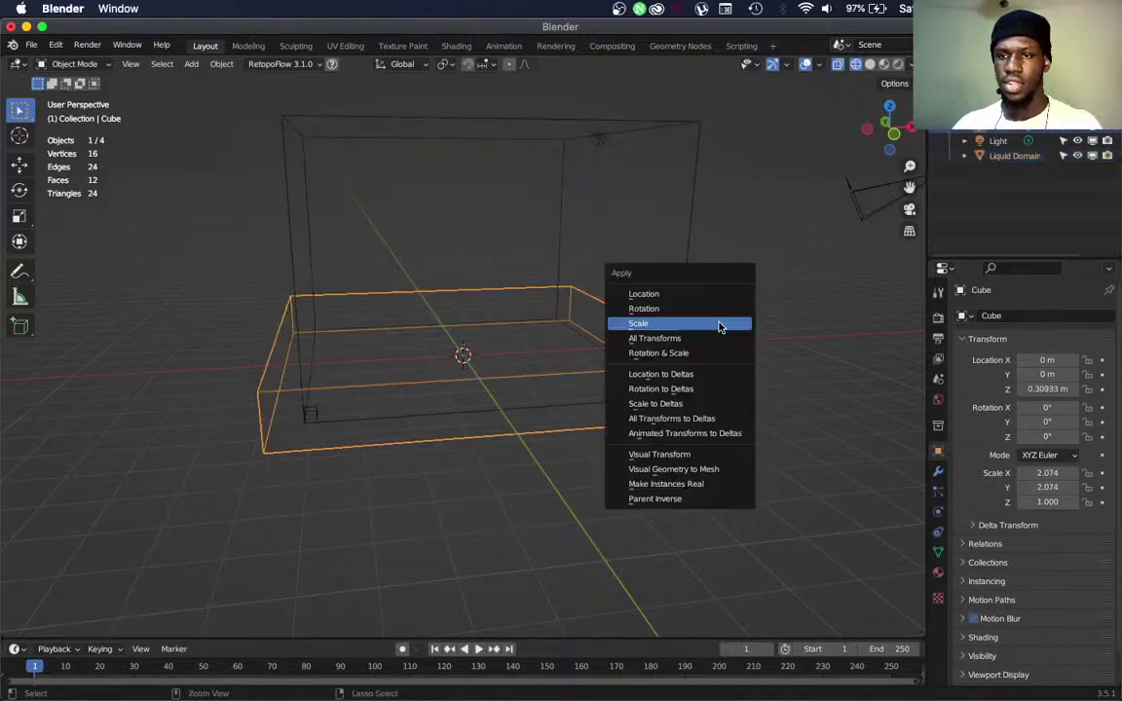
pyautogui.click(718, 326)
# Play back the resized liquid simulation twice, check the particles up close and return to the first frame
pyautogui.moveTo(714, 328); pyautogui.dragTo(612, 451, button='middle')
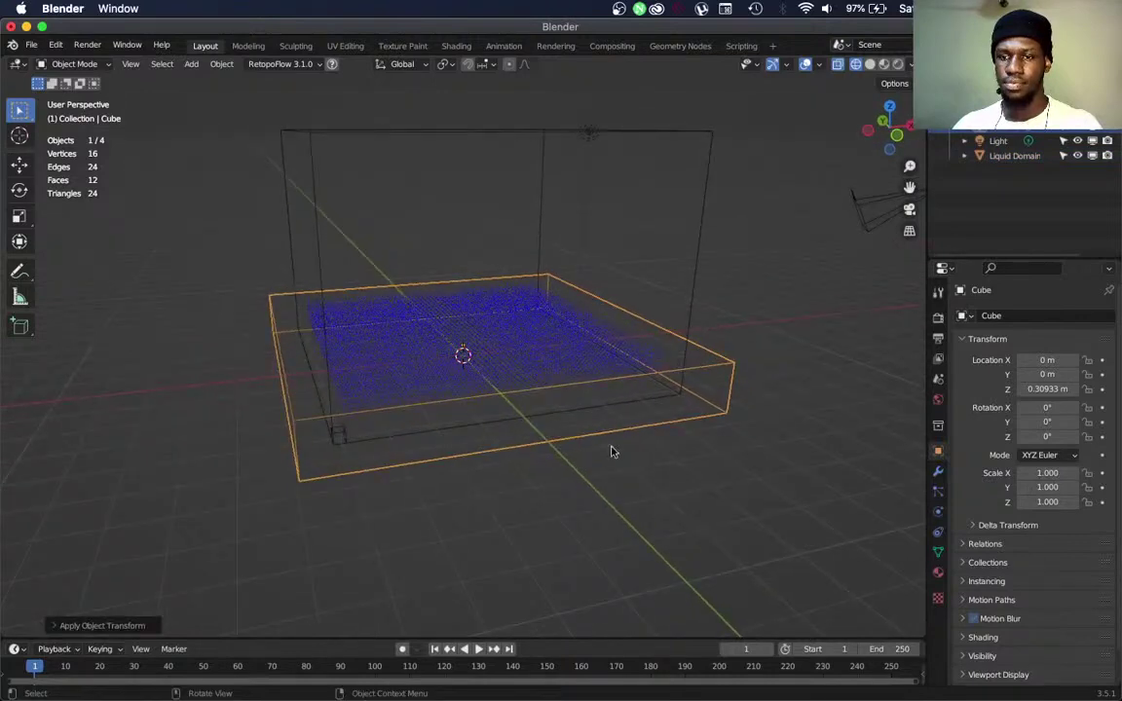
pyautogui.click(476, 649)
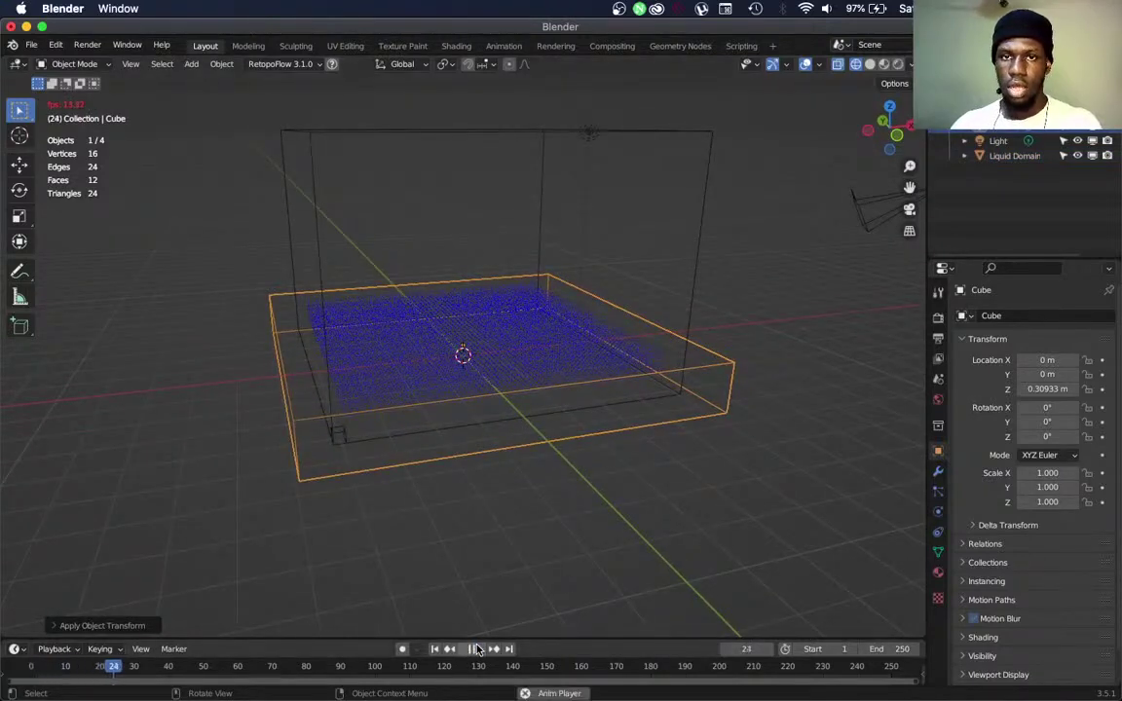
pyautogui.click(476, 650)
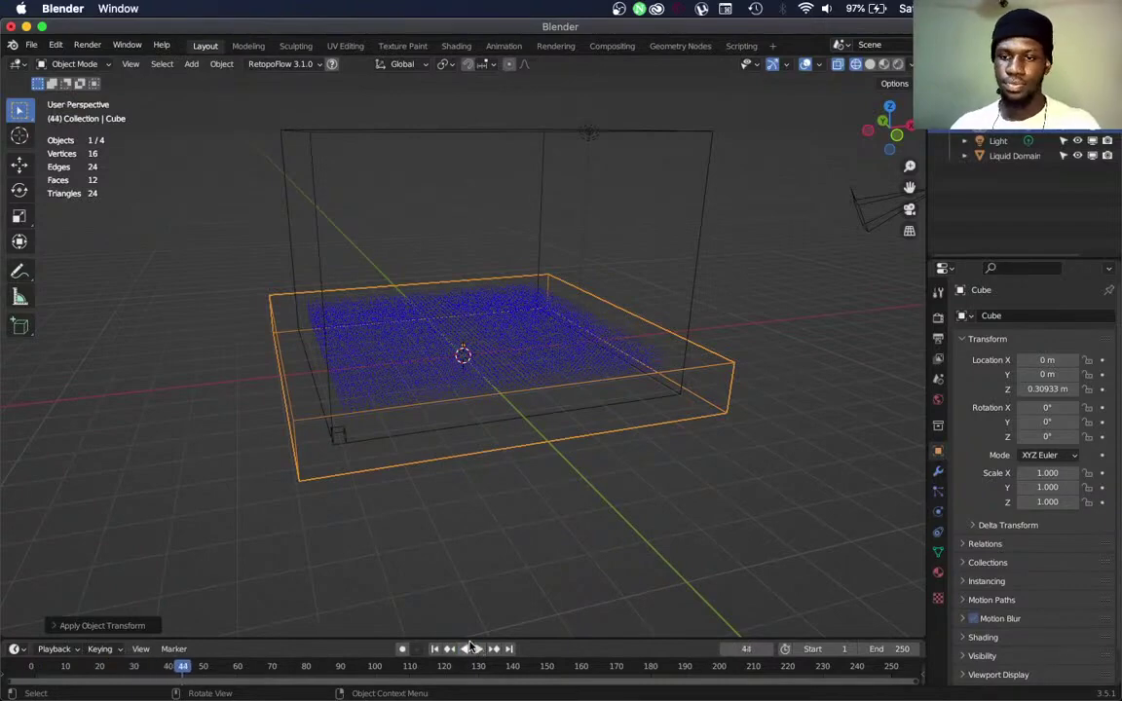
pyautogui.moveTo(731, 310); pyautogui.dragTo(533, 399, button='middle')
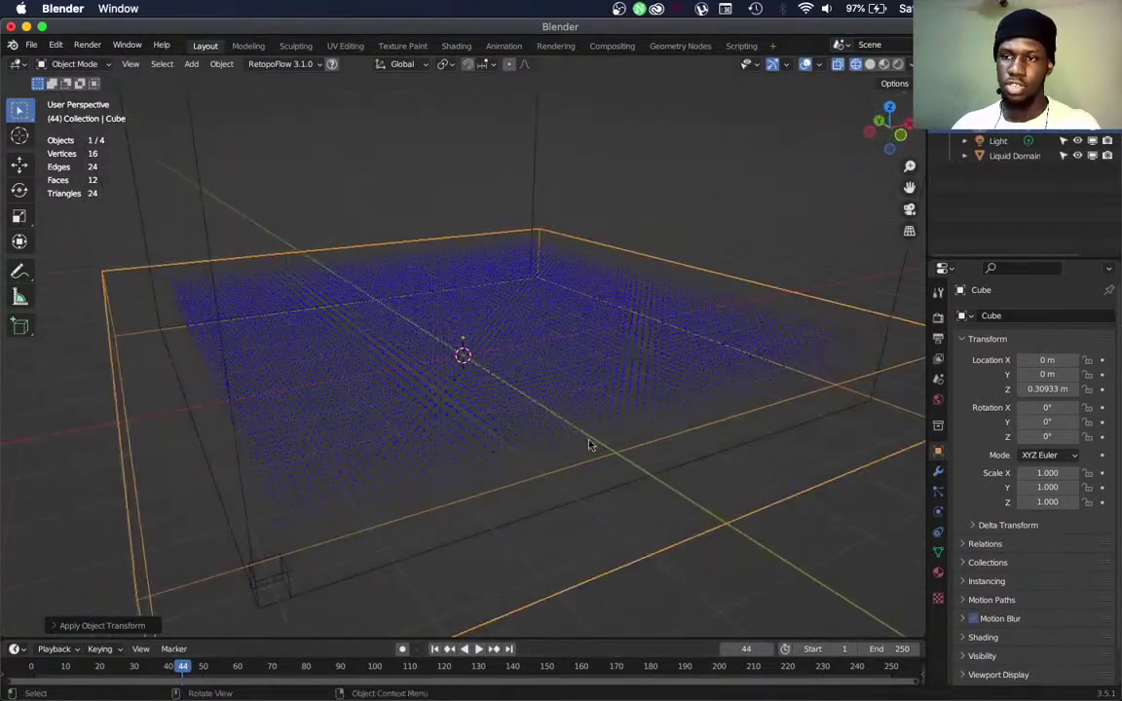
pyautogui.click(478, 650)
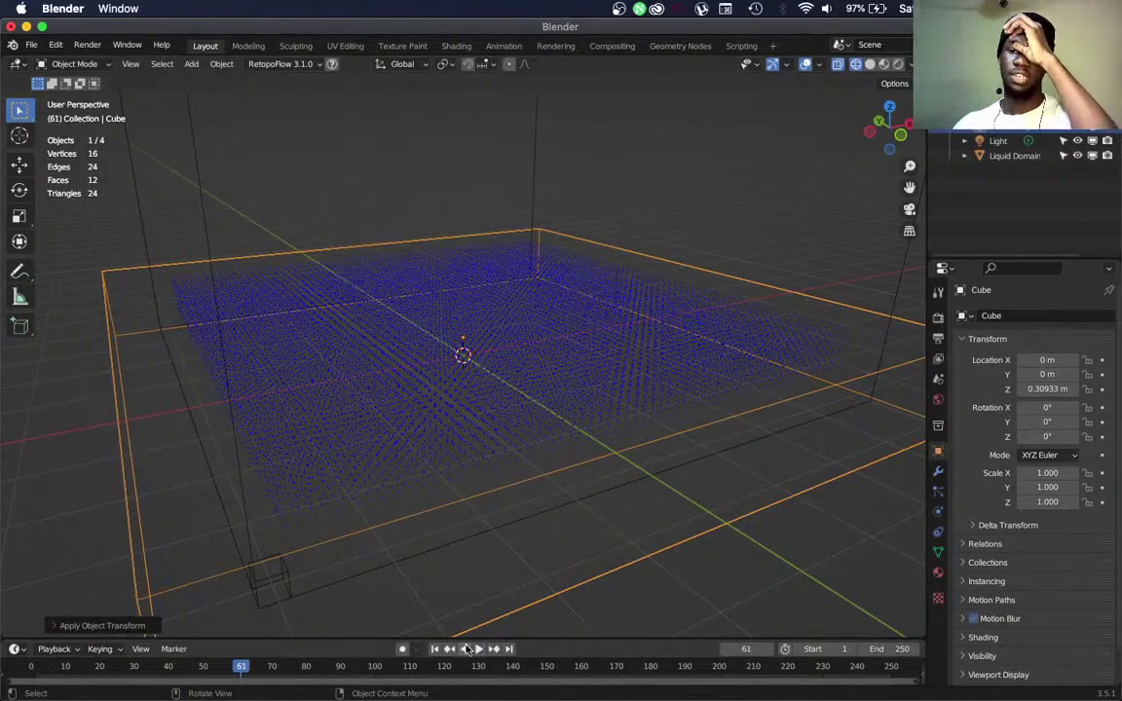
pyautogui.hotkey('shift', 'Left')
# Add a Bezier curve at the centre of the scene
pyautogui.scroll(-3, 697, 352)
pyautogui.moveTo(699, 348); pyautogui.dragTo(515, 436, button='middle')
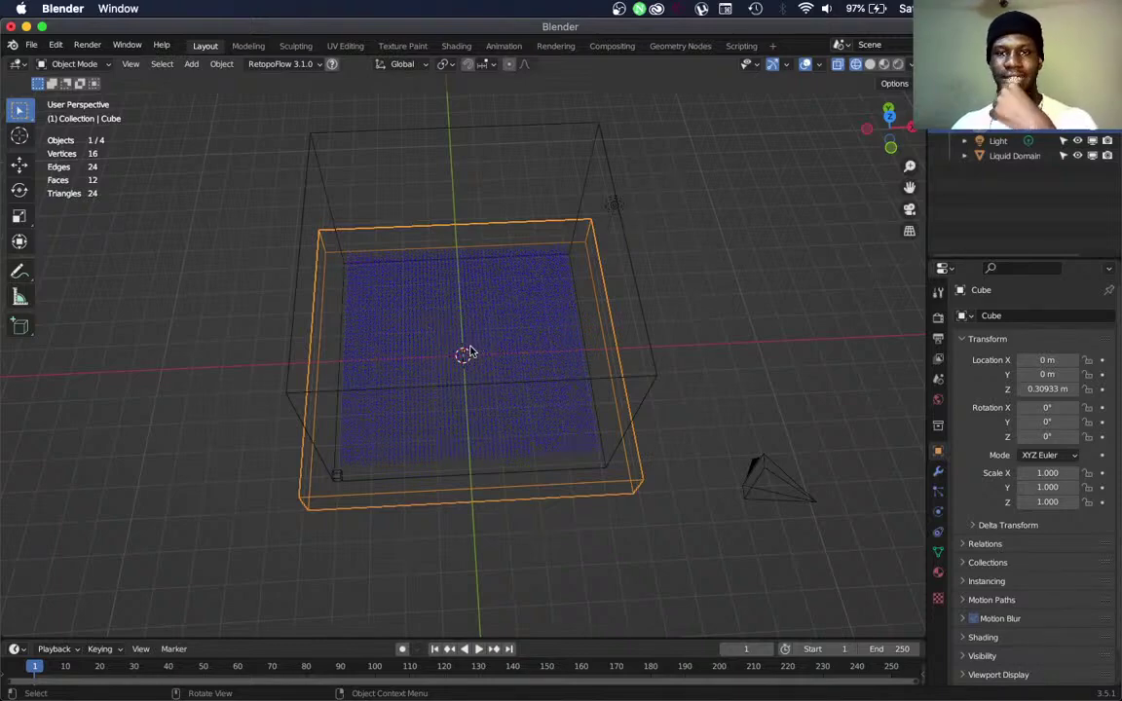
pyautogui.moveTo(438, 358); pyautogui.dragTo(446, 328, button='middle')
pyautogui.hotkey('shift', 'a')
pyautogui.moveTo(444, 353)
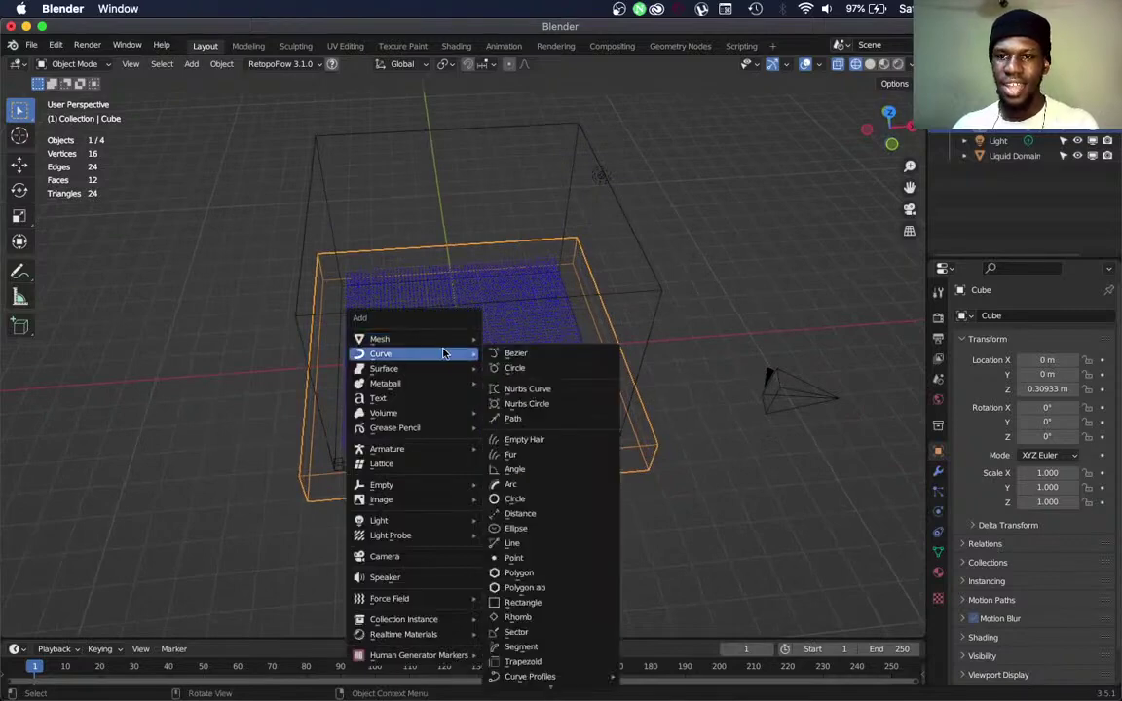
pyautogui.click(521, 354)
pyautogui.moveTo(505, 369); pyautogui.dragTo(490, 462, button='middle')
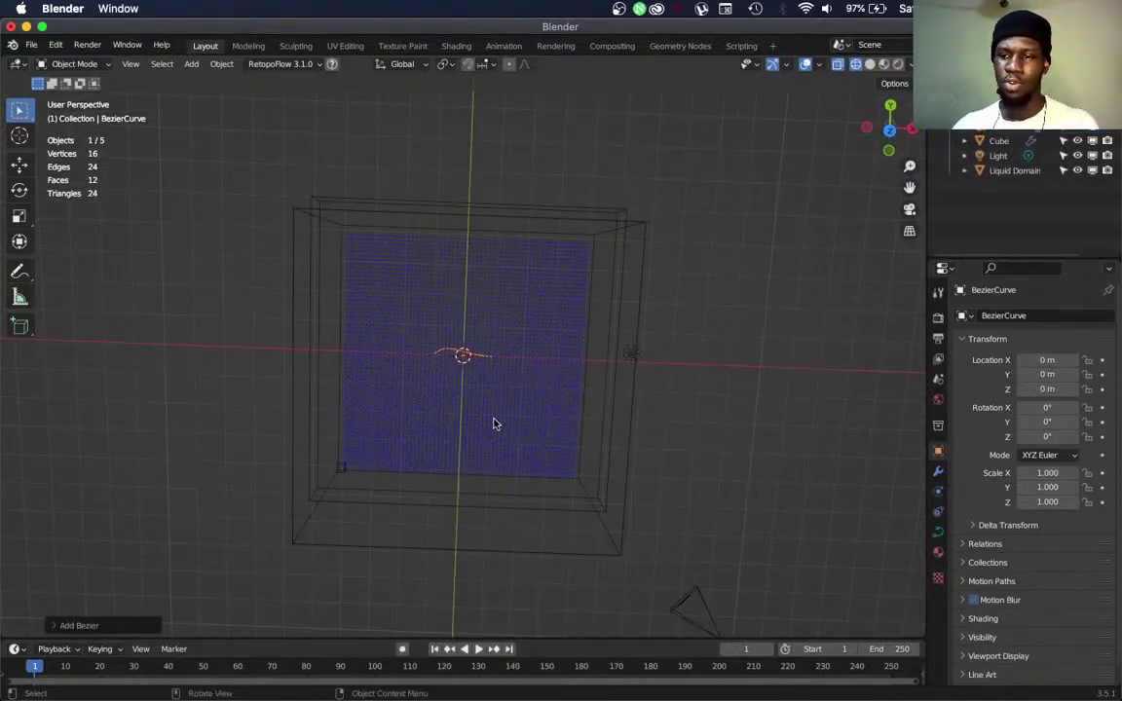
# From the top view, enter Edit Mode on the Bezier curve and delete all of its default vertices
pyautogui.press('KP_7')
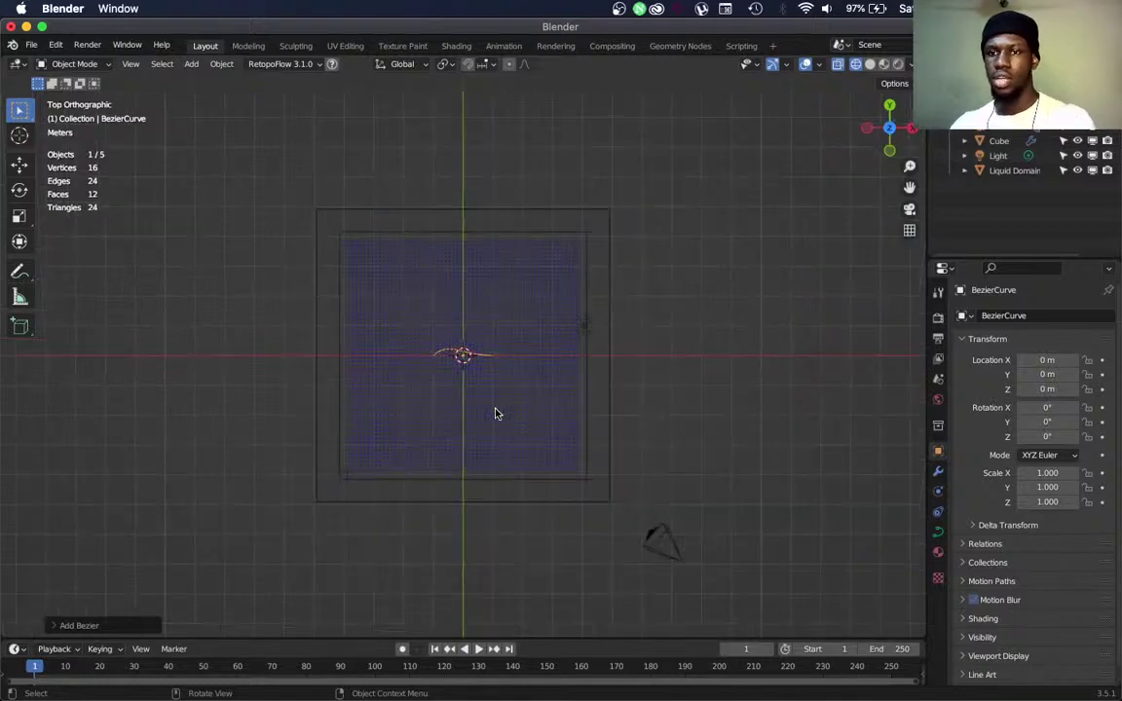
pyautogui.click(79, 65)
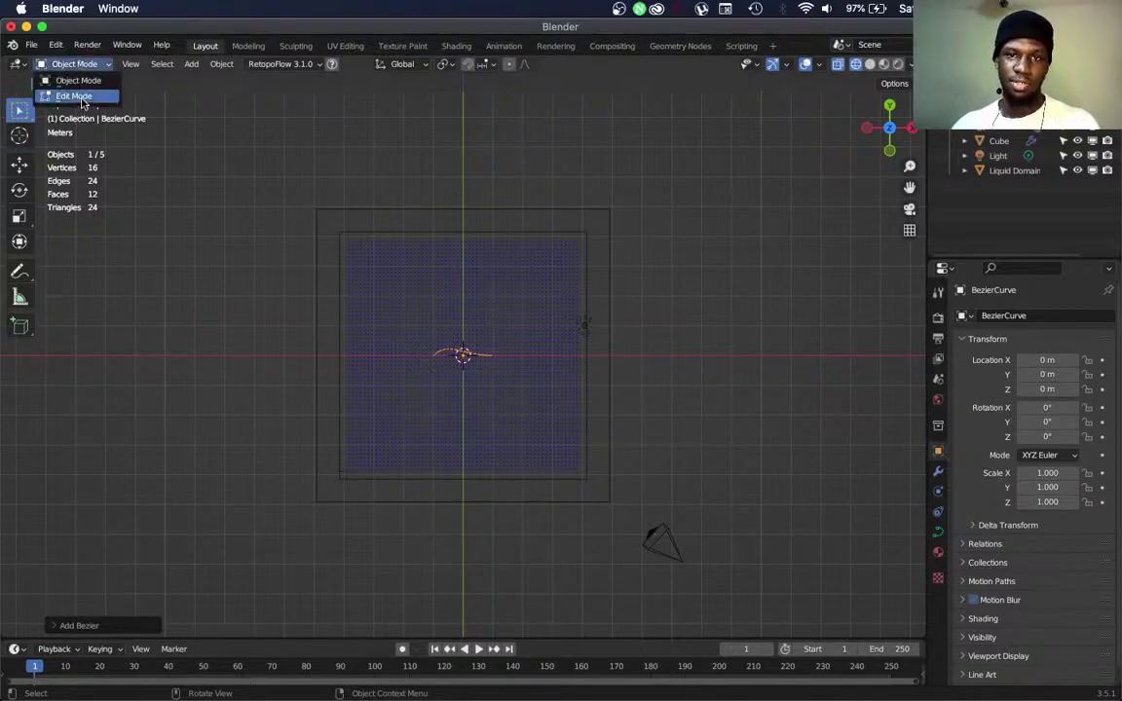
pyautogui.click(78, 97)
pyautogui.press('x')
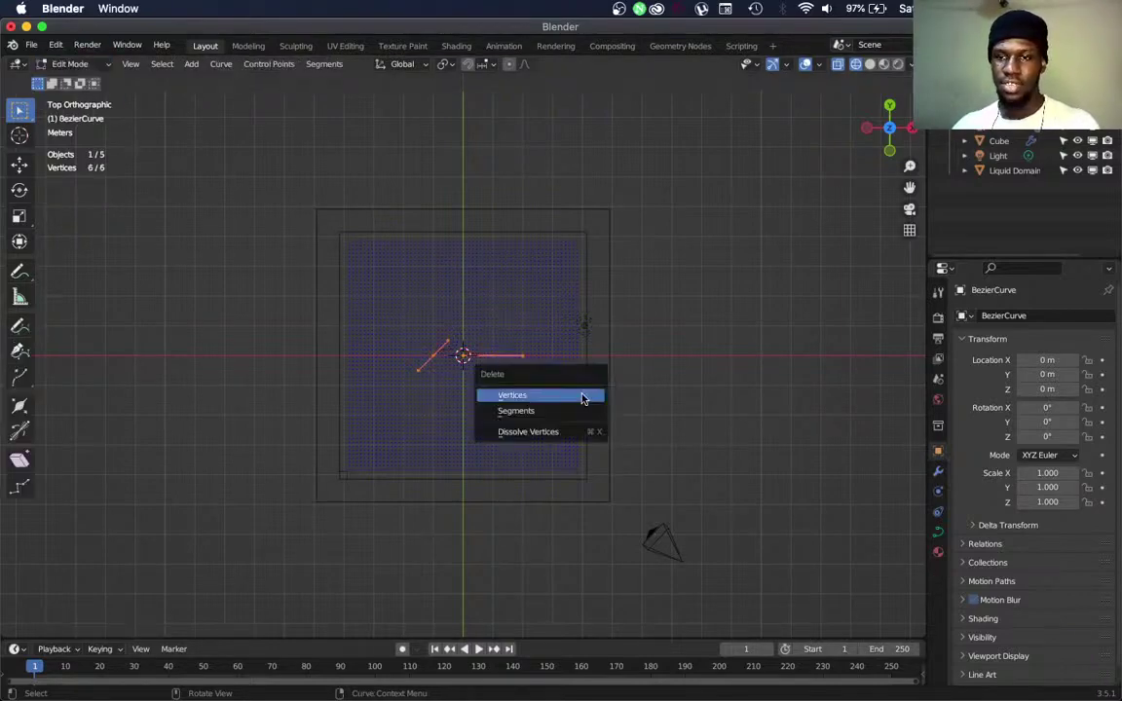
pyautogui.click(583, 398)
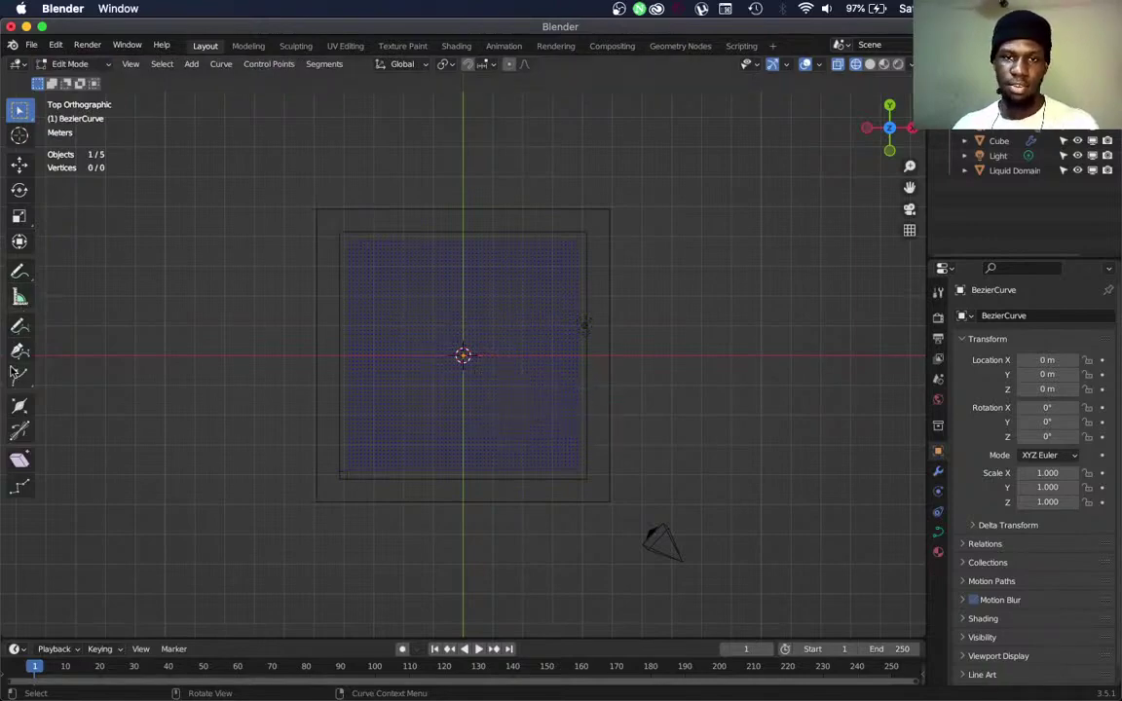
# Draw a freehand, slightly wavy curve roughly along the Y axis through the middle of the liquid, extending past both ends of the domain
pyautogui.click(19, 328)
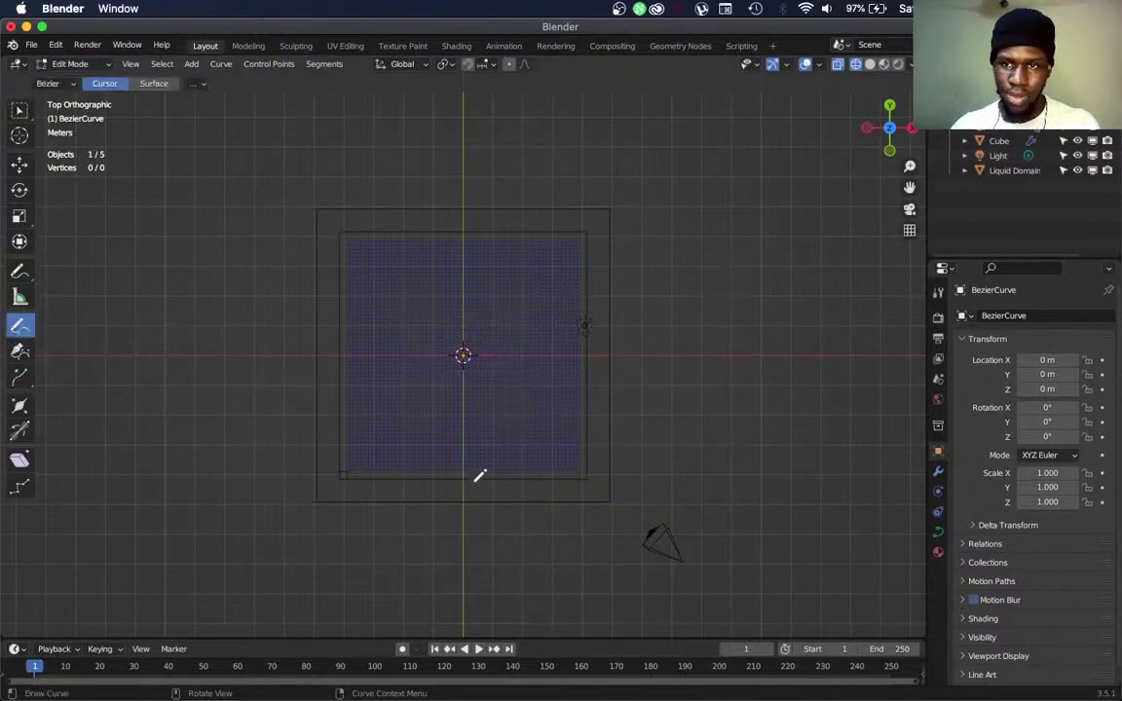
pyautogui.moveTo(460, 524)
pyautogui.mouseDown()
pyautogui.moveTo(454, 338)
pyautogui.moveTo(482, 166)
pyautogui.mouseUp()
pyautogui.moveTo(537, 317); pyautogui.dragTo(514, 362, button='middle')
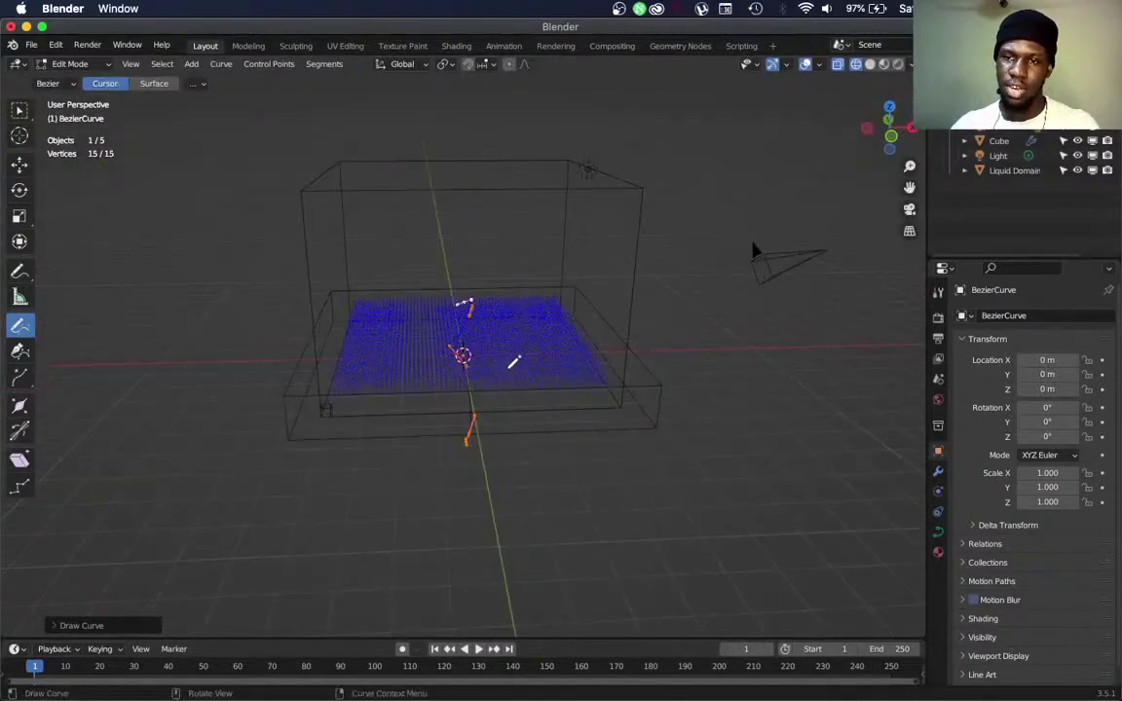
pyautogui.click(22, 112)
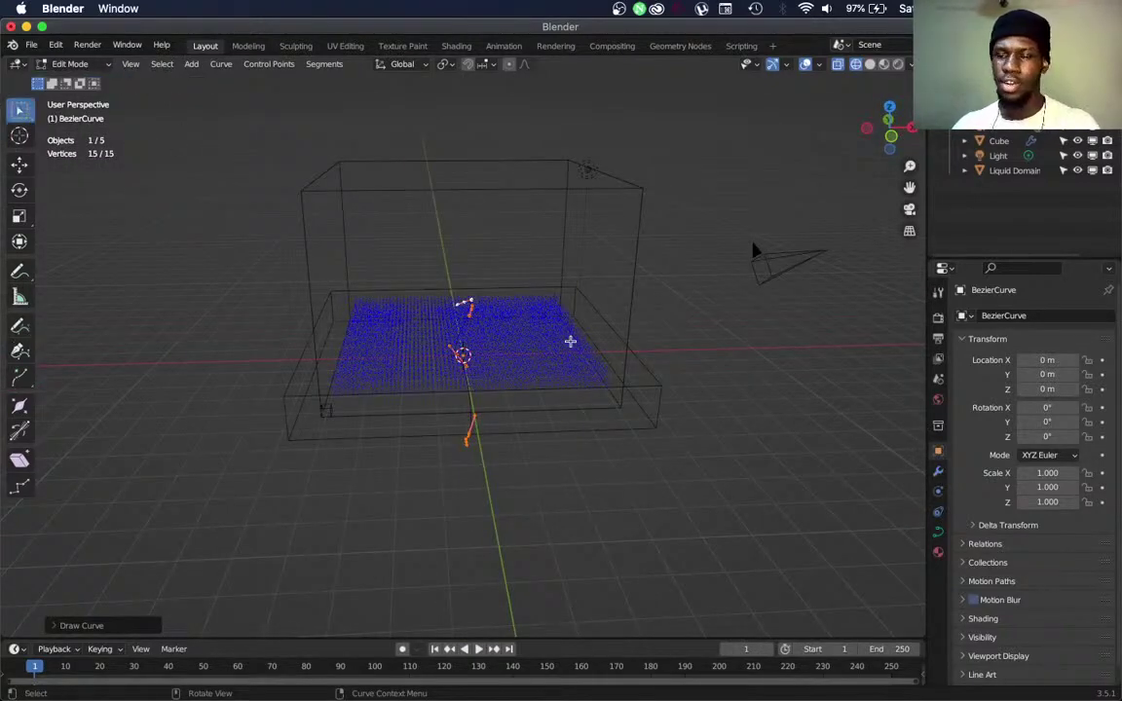
# Duplicate the drawn curve twice from the top view, placing one copy close beside it on each side along X
pyautogui.moveTo(546, 323); pyautogui.dragTo(469, 512, button='middle')
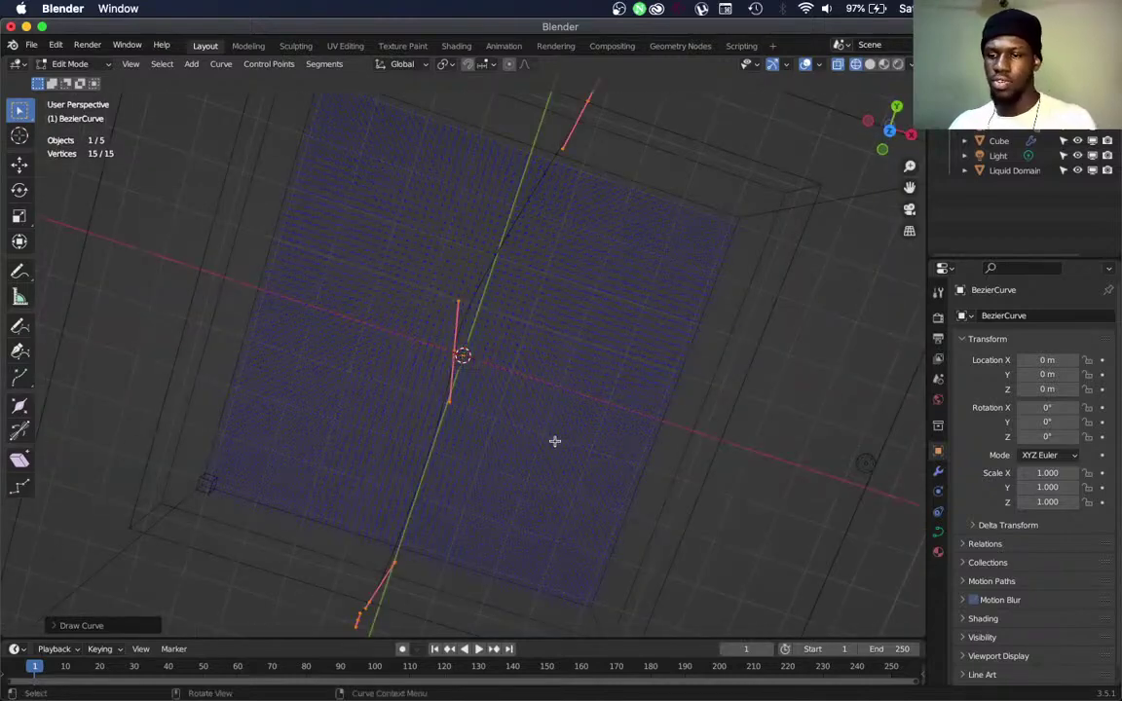
pyautogui.press('KP_7')
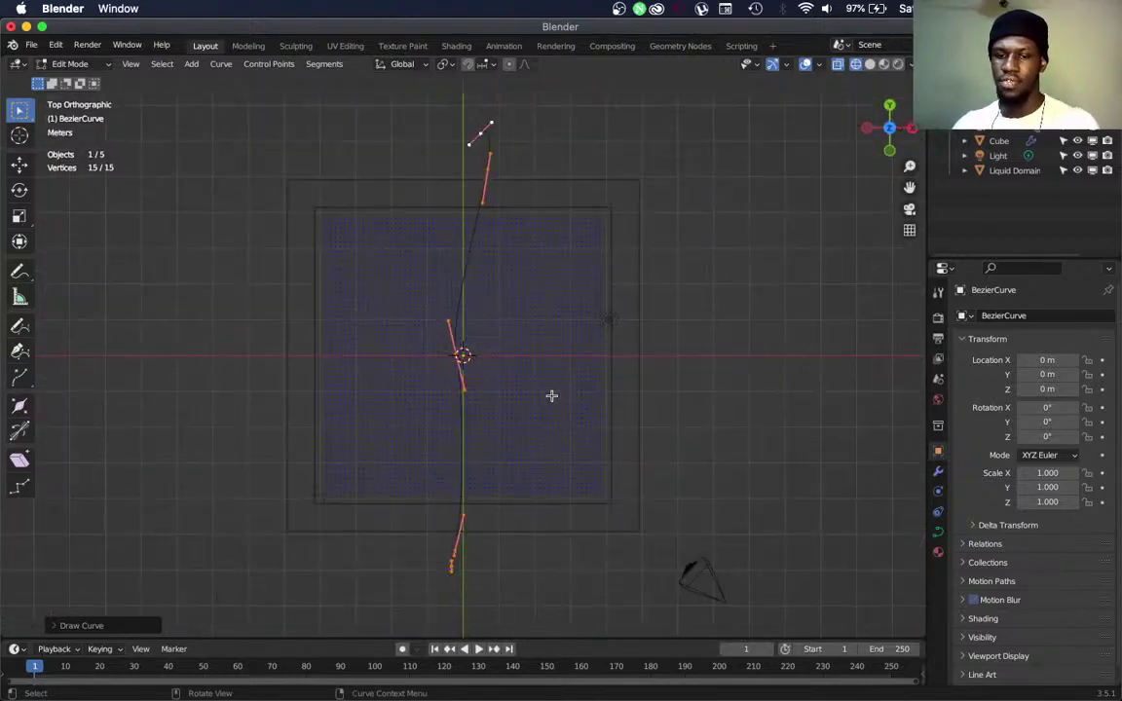
pyautogui.hotkey('shift', 'd')
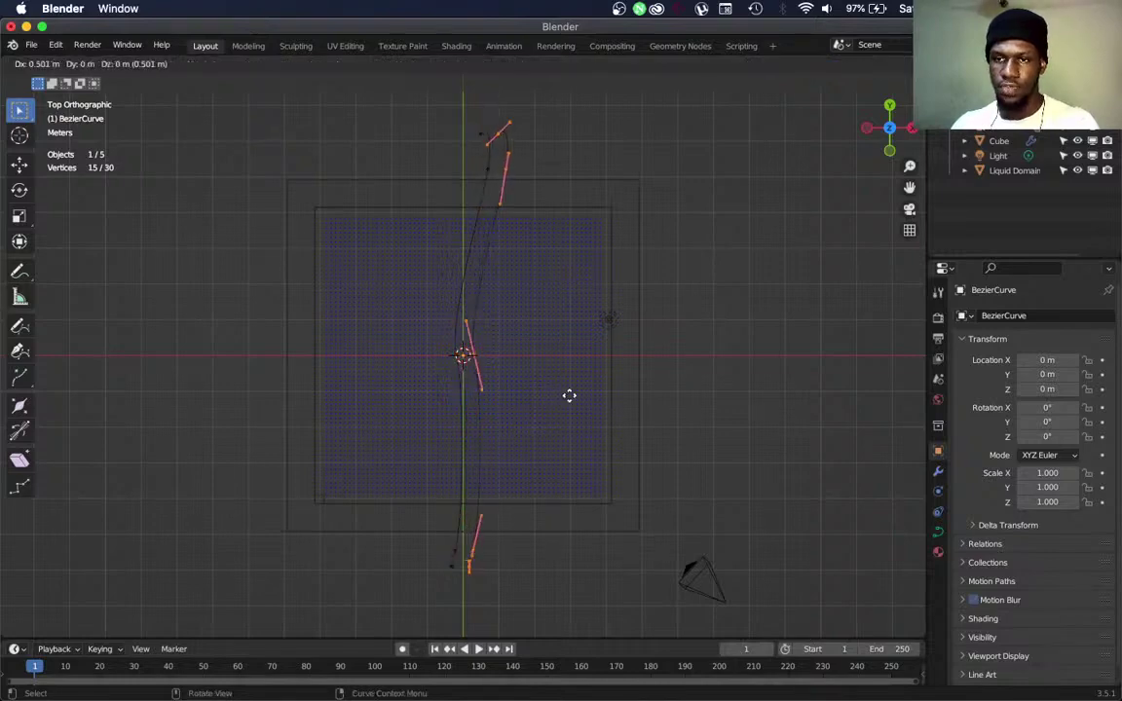
pyautogui.click(564, 393)
pyautogui.hotkey('shift', 'd')
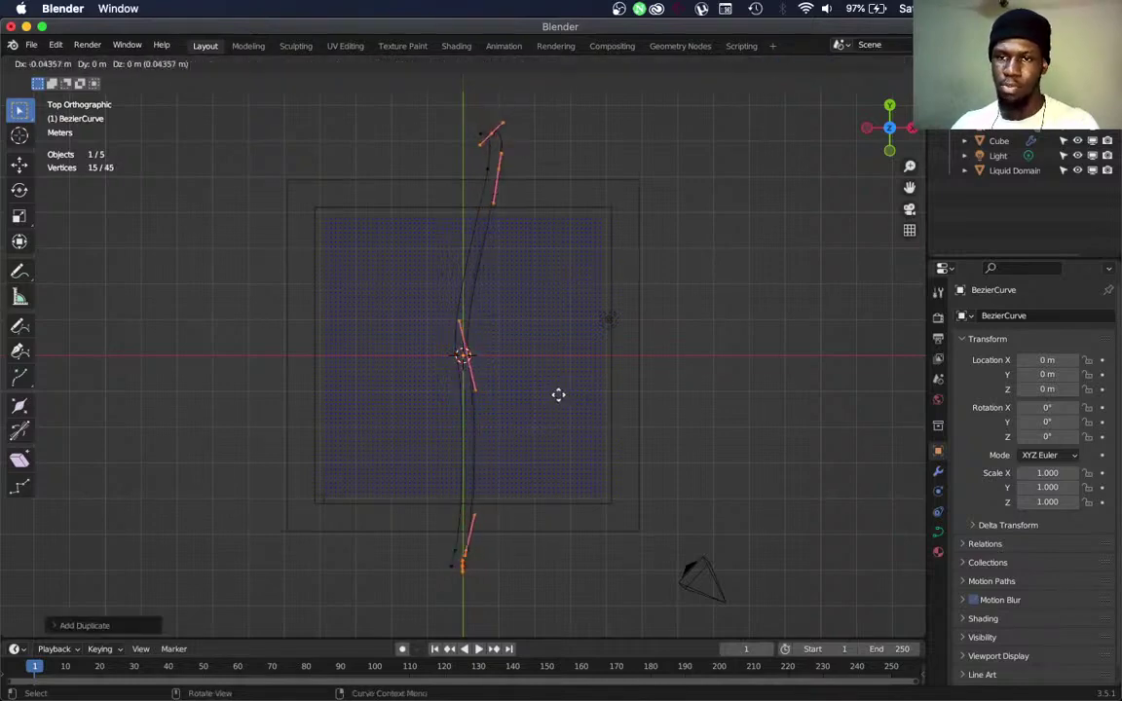
pyautogui.click(540, 395)
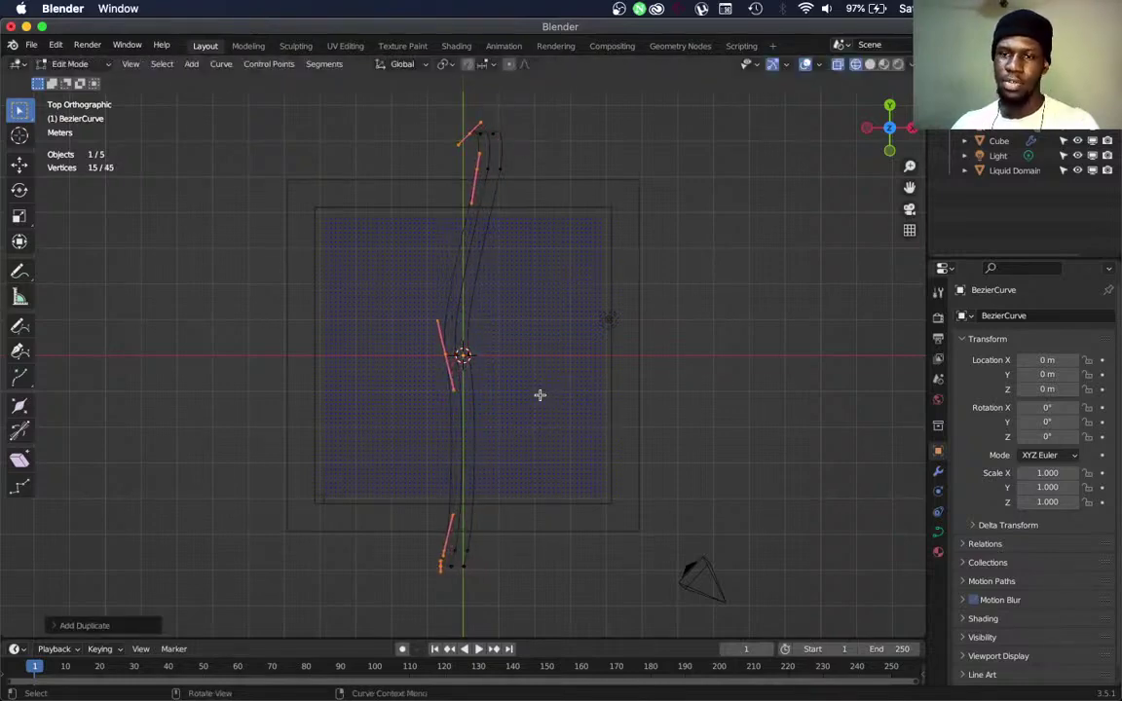
# Return to Object Mode and raise the curve object along Z to about 0.22 m
pyautogui.click(61, 64)
pyautogui.click(70, 78)
pyautogui.moveTo(553, 368); pyautogui.dragTo(543, 210, button='middle')
pyautogui.press('KP_1')
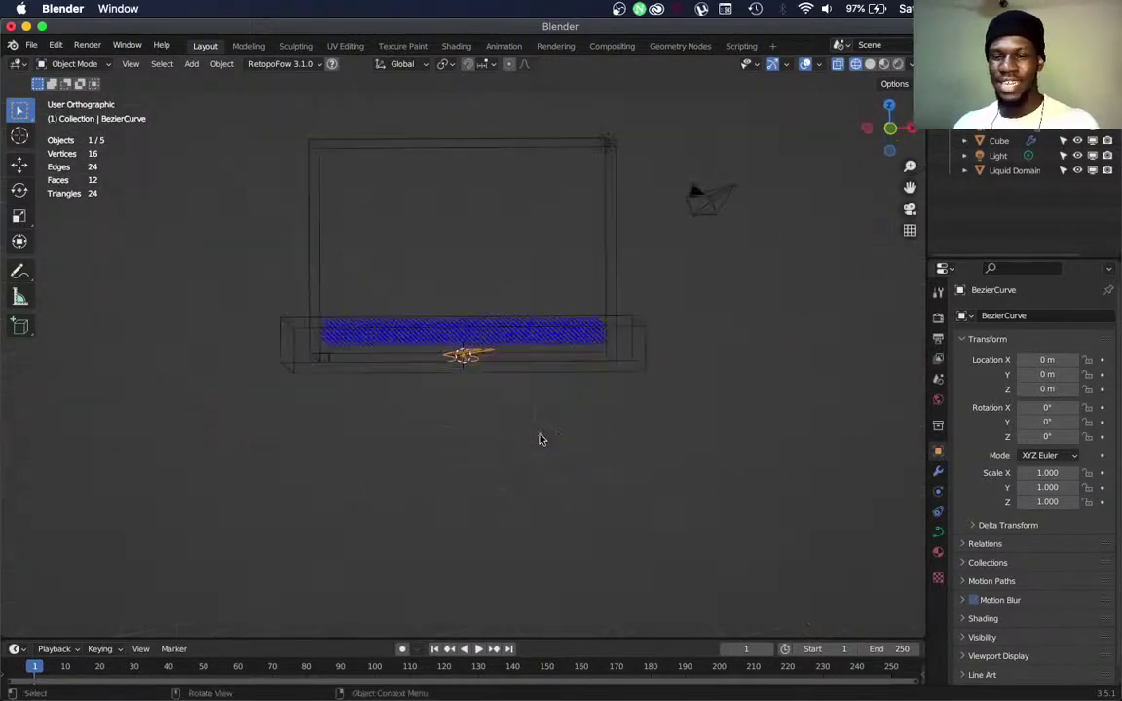
pyautogui.press('g')
pyautogui.press('z')
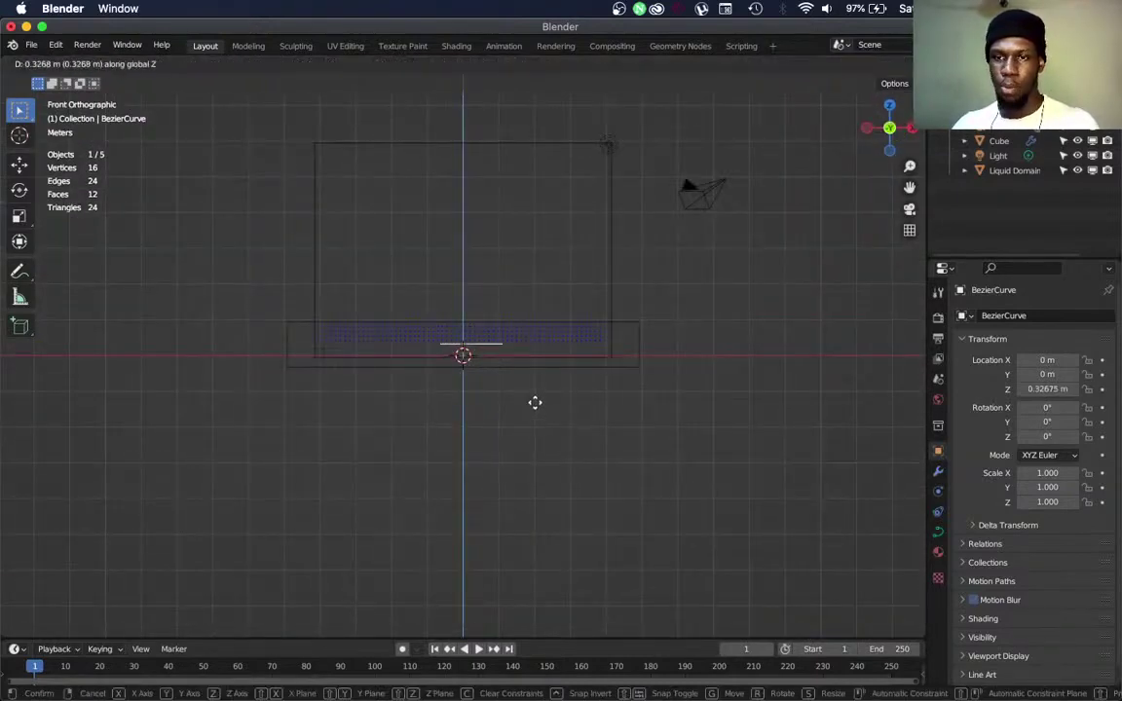
pyautogui.click(535, 406)
pyautogui.moveTo(536, 406); pyautogui.dragTo(570, 429, button='middle')
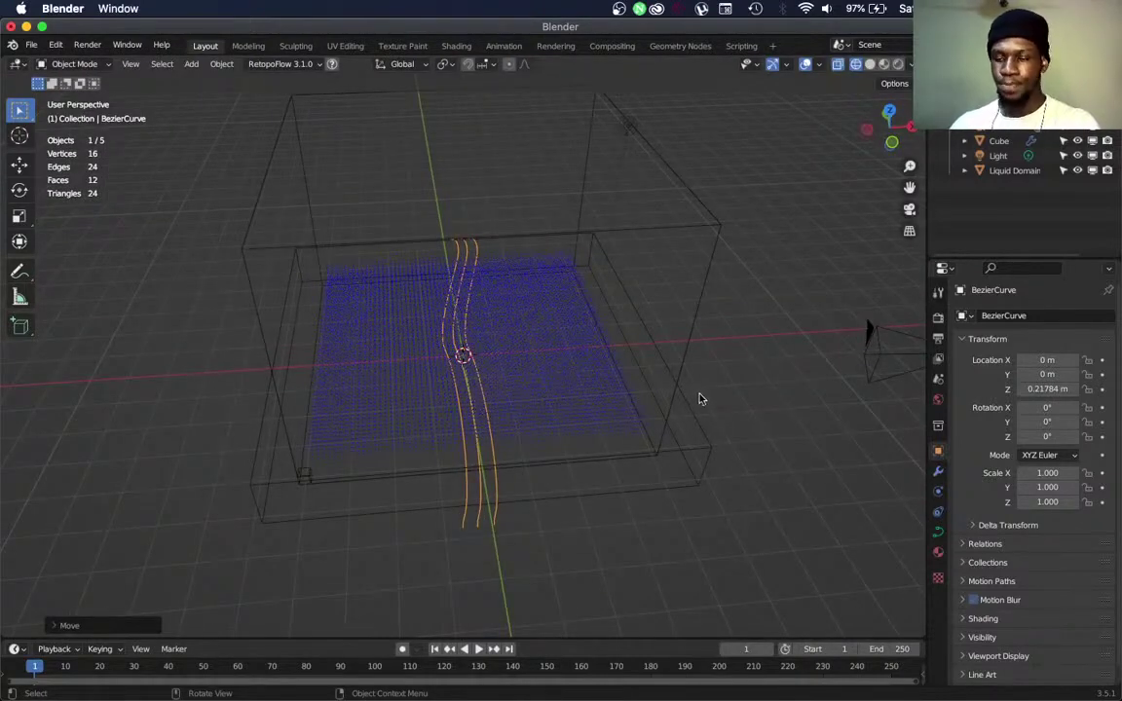
pyautogui.moveTo(926, 407); pyautogui.dragTo(907, 409)
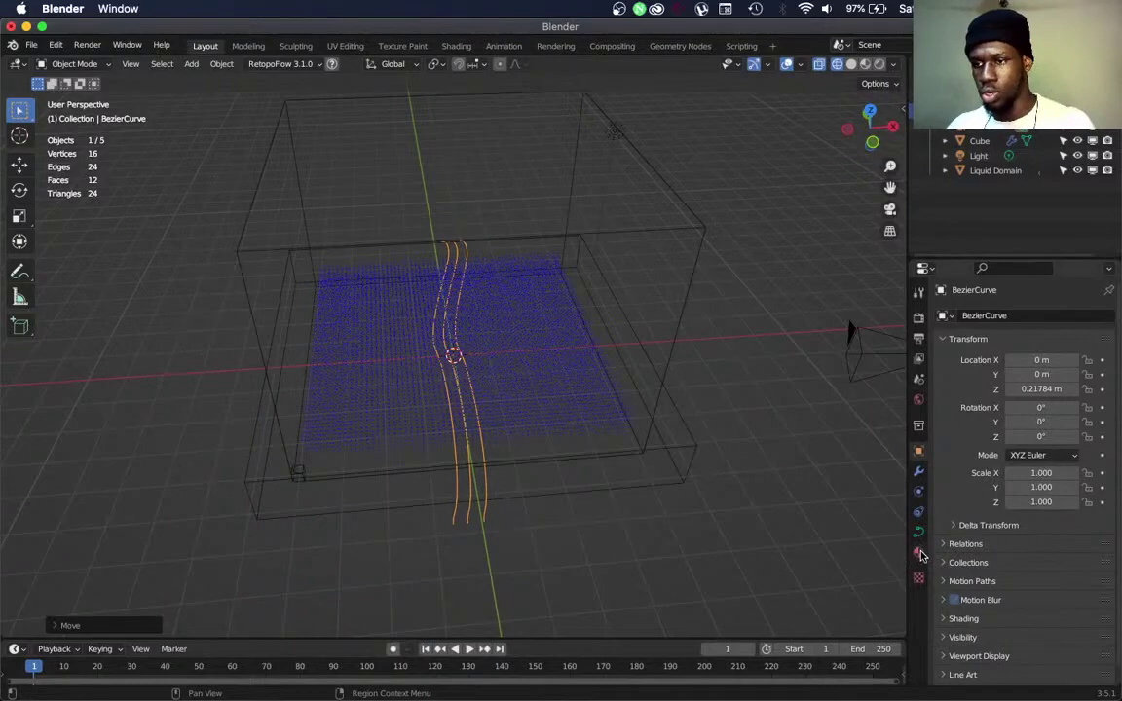
pyautogui.click(921, 491)
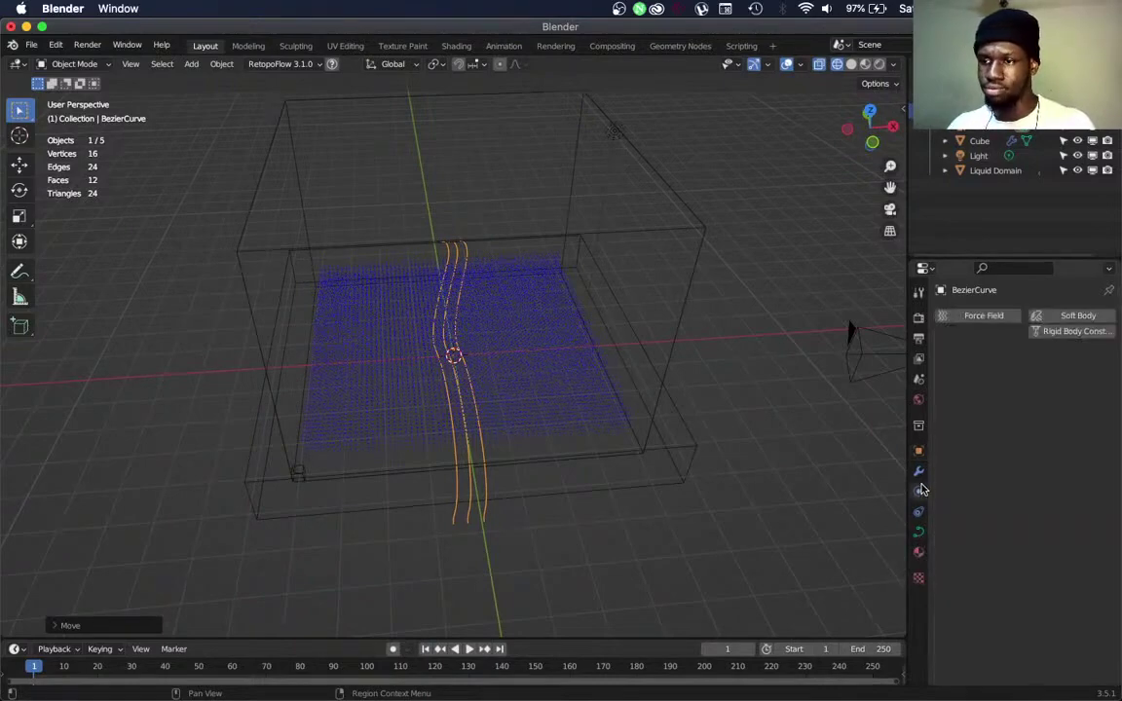
pyautogui.click(919, 472)
pyautogui.click(919, 511)
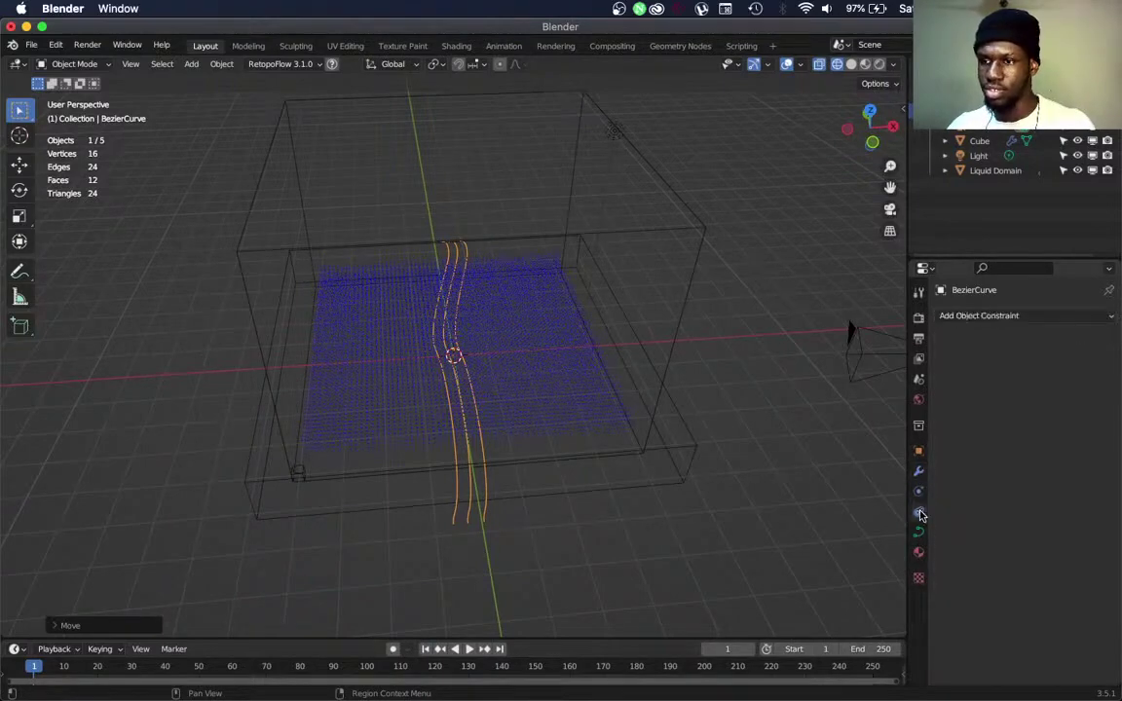
pyautogui.click(918, 533)
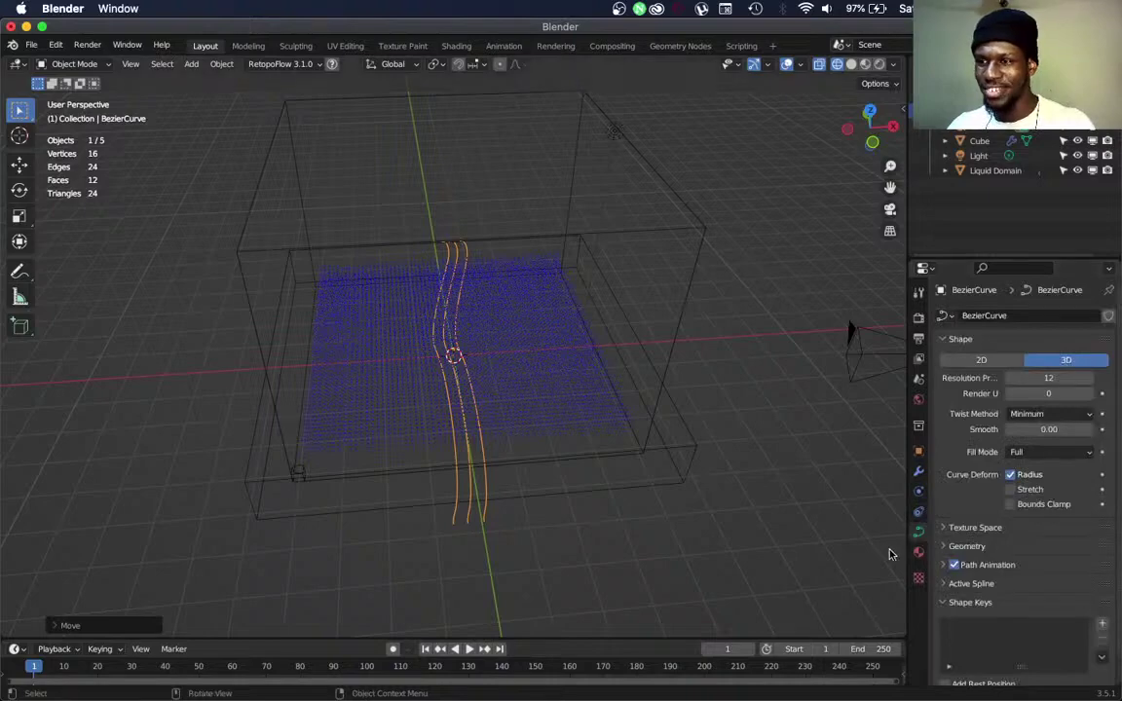
pyautogui.click(918, 473)
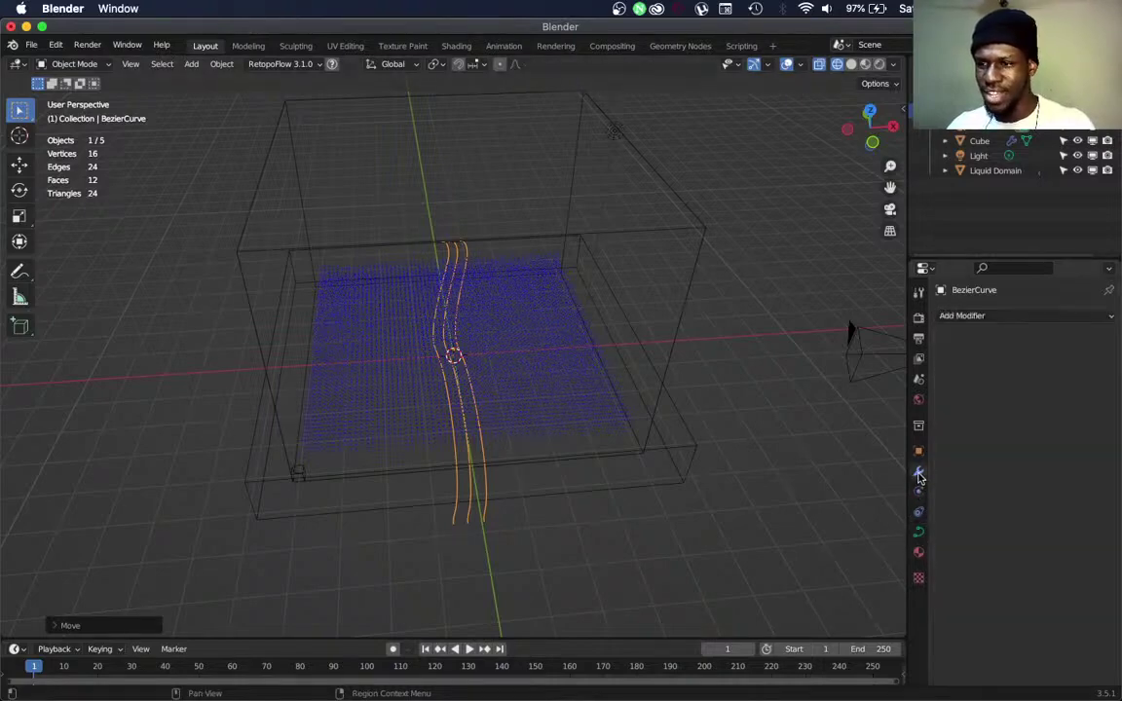
# Give the curve object a force field and set the field's shape to Curve
pyautogui.click(918, 493)
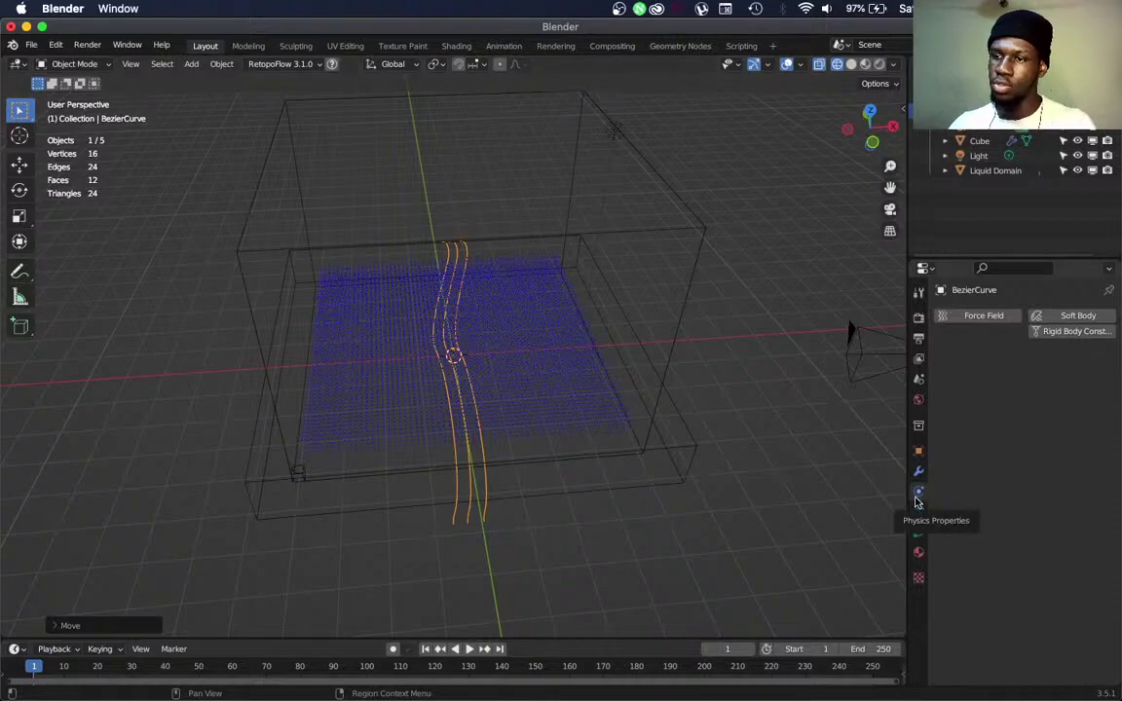
pyautogui.click(995, 318)
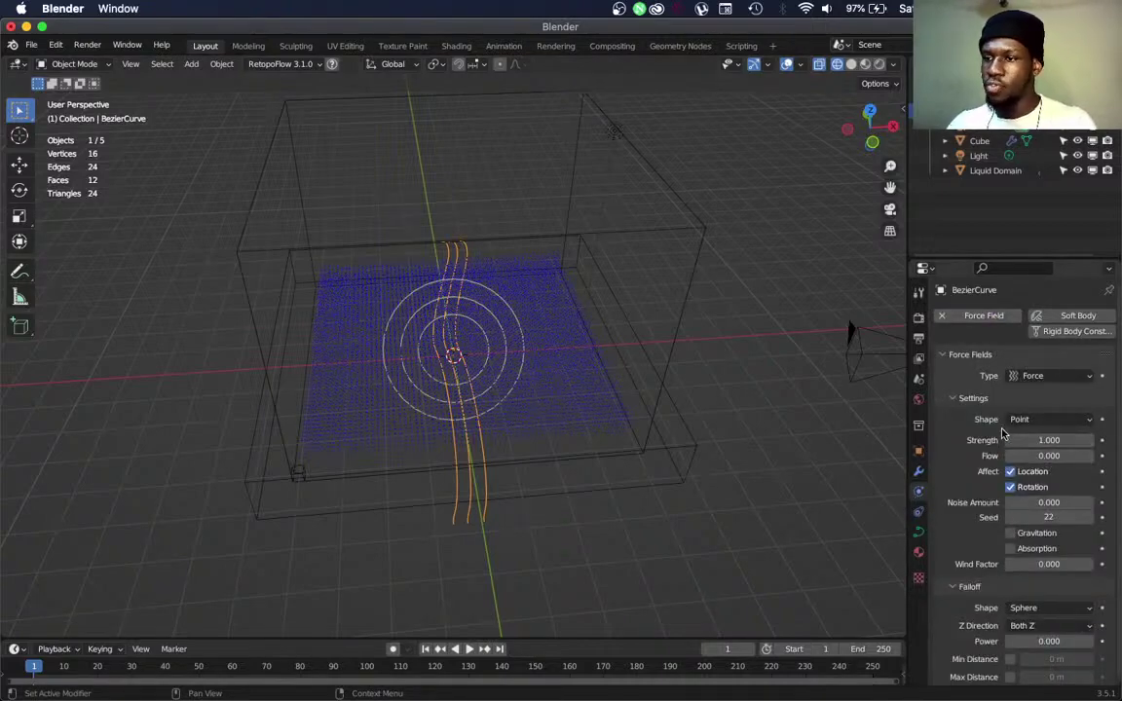
pyautogui.click(1043, 421)
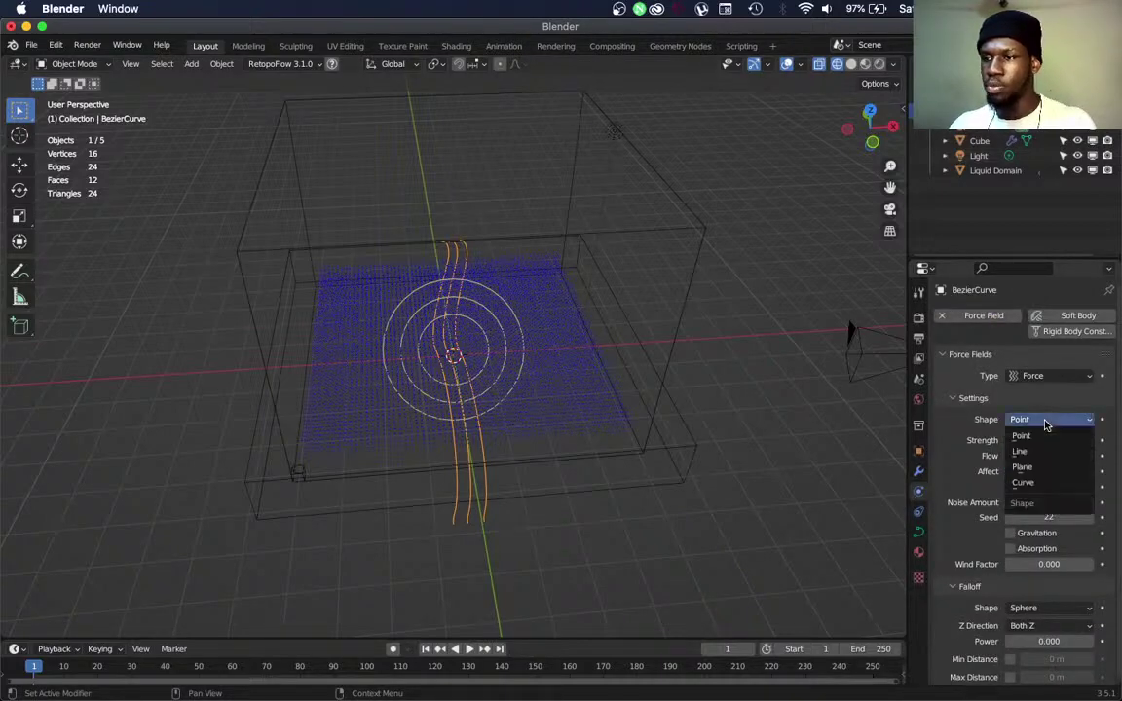
pyautogui.click(1040, 478)
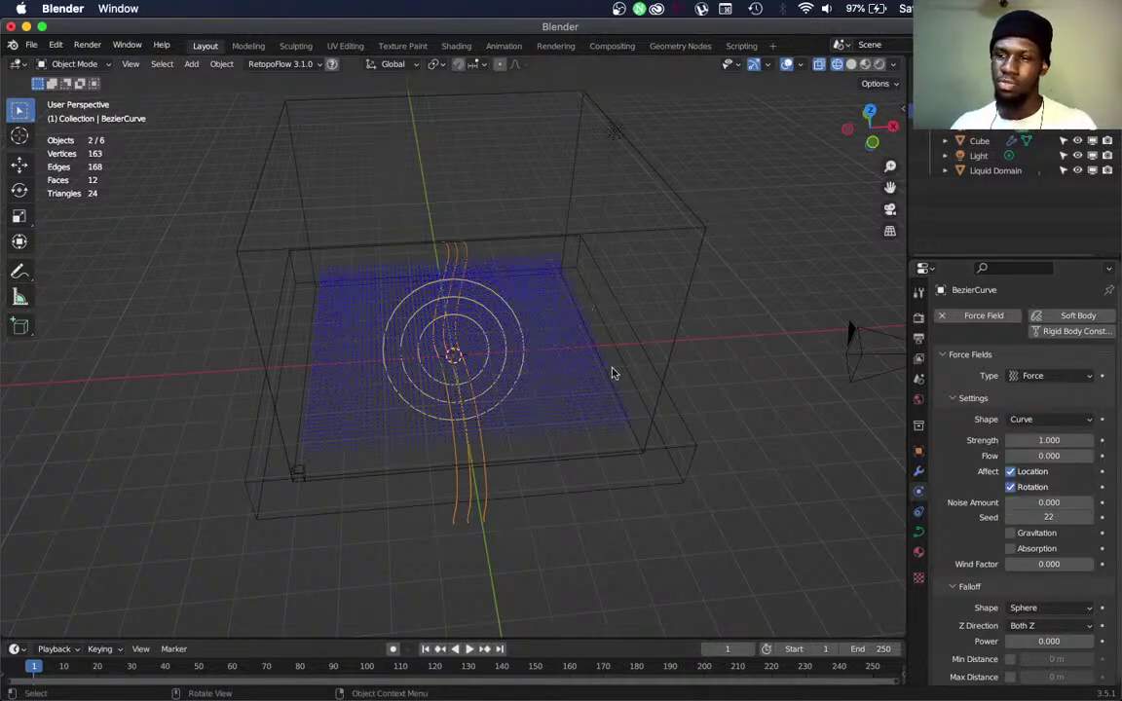
# Play the liquid simulation to examine how the curve force field affects the particles
pyautogui.moveTo(469, 353)
pyautogui.mouseDown(button='middle')
pyautogui.moveTo(455, 352)
pyautogui.moveTo(551, 313)
pyautogui.moveTo(652, 311)
pyautogui.moveTo(624, 325)
pyautogui.moveTo(461, 311)
pyautogui.moveTo(489, 346)
pyautogui.mouseUp(button='middle')
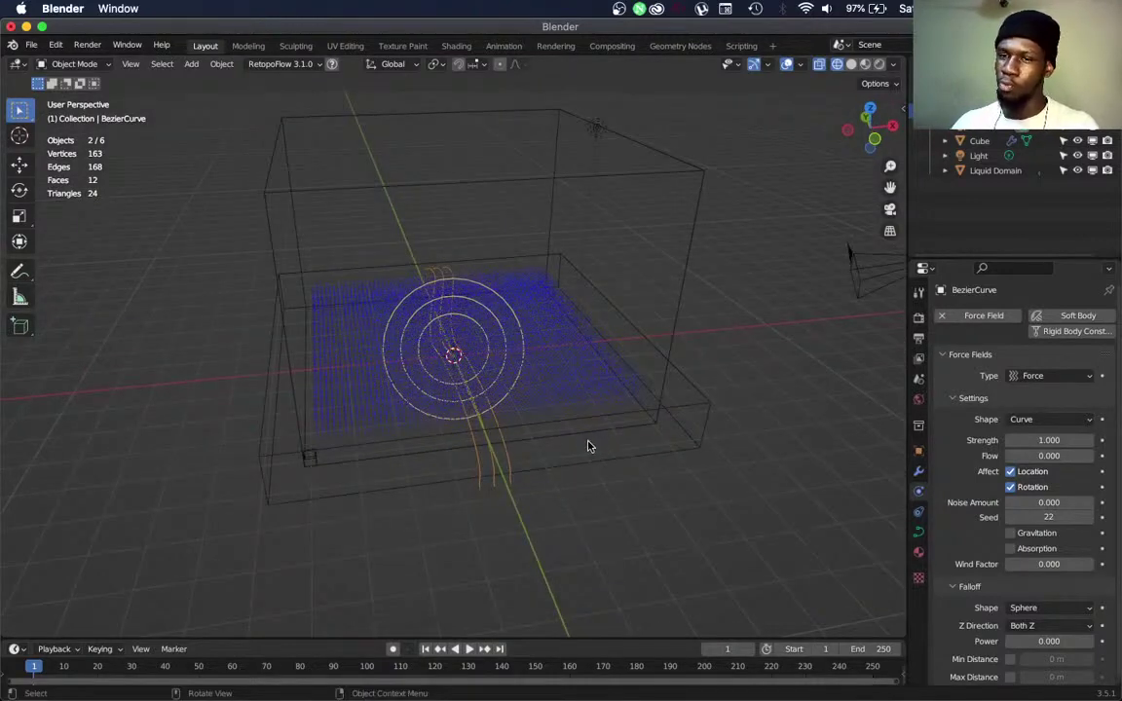
pyautogui.moveTo(471, 388); pyautogui.dragTo(422, 371, button='middle')
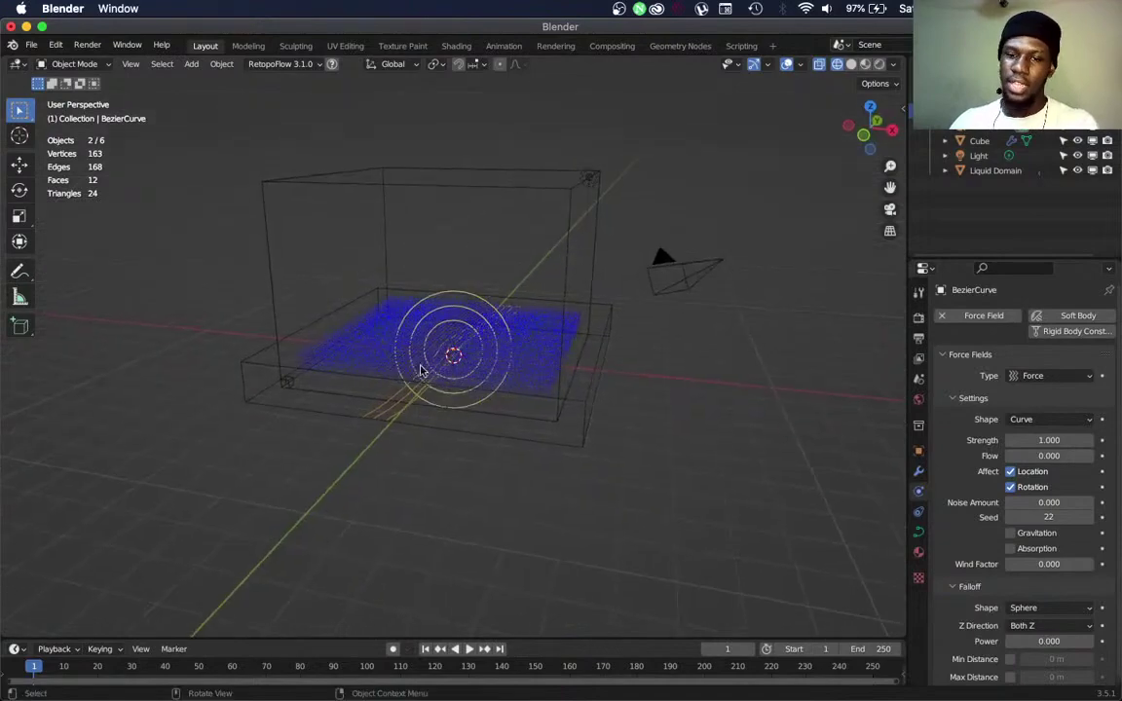
pyautogui.click(469, 649)
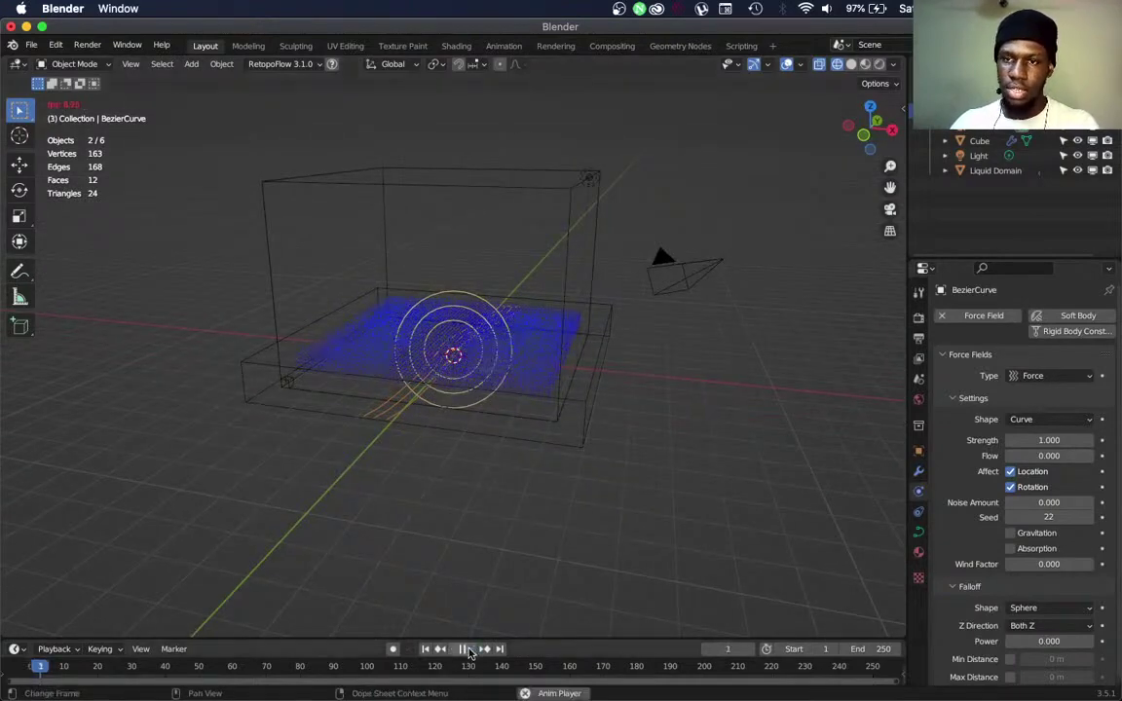
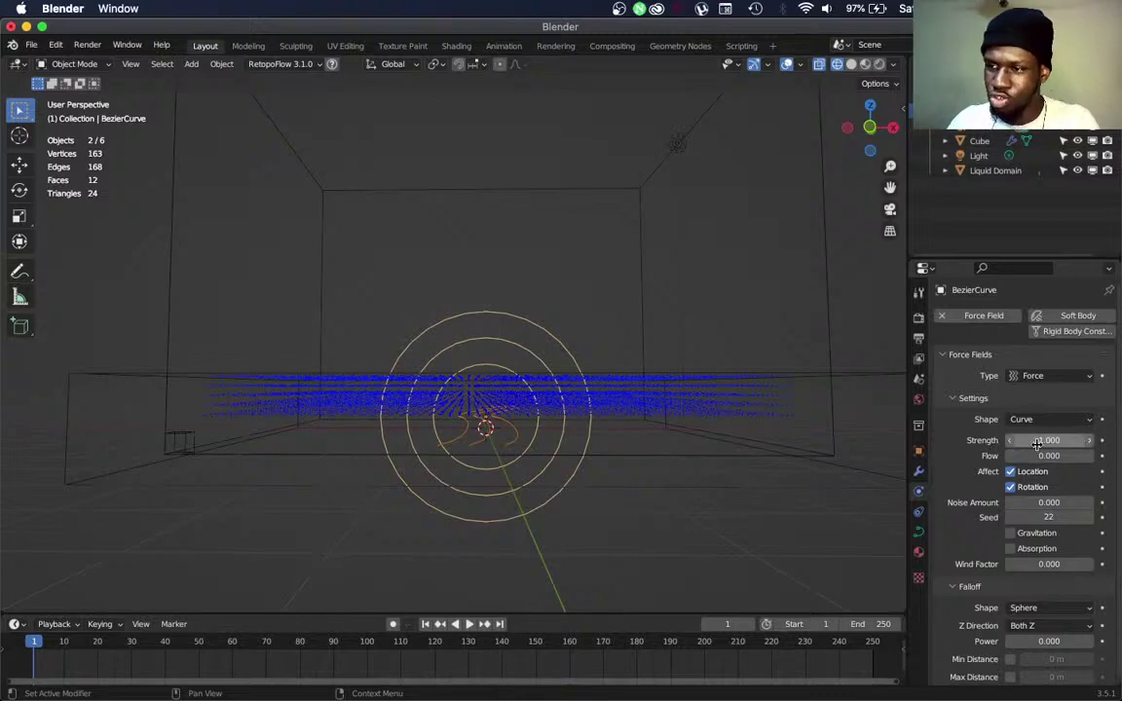
# Set the curve force field's strength to -1 and play the simulation to check the liquid's reaction
pyautogui.click(1040, 441)
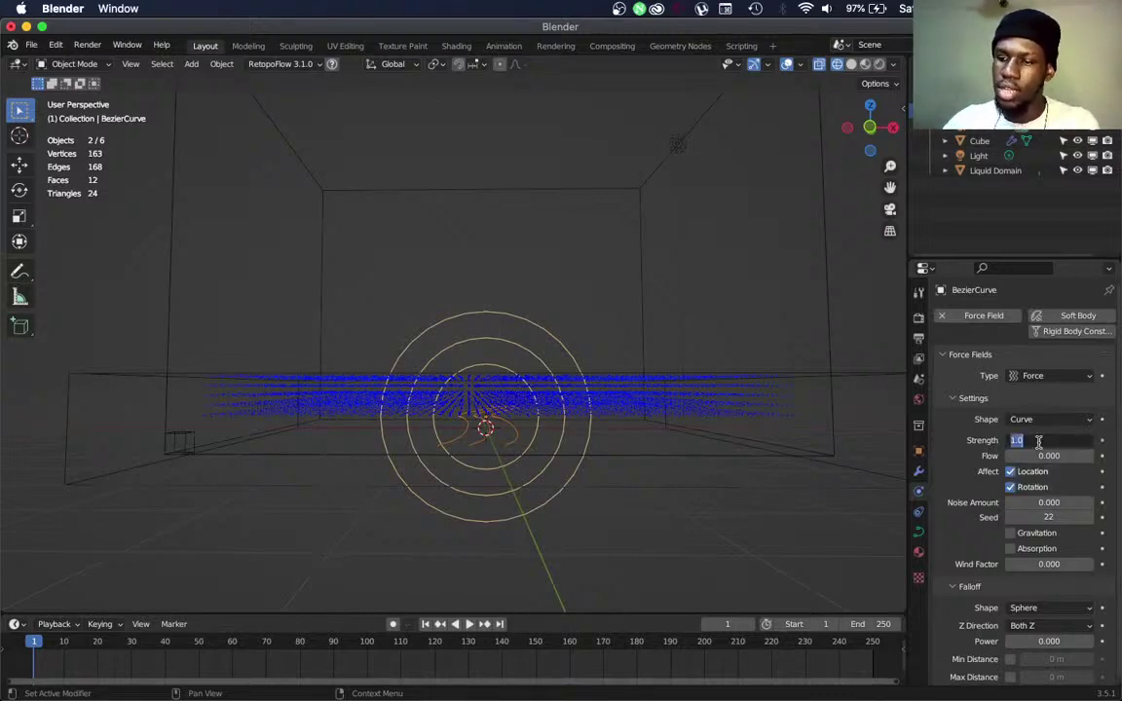
pyautogui.write('-1')
pyautogui.press('Return')
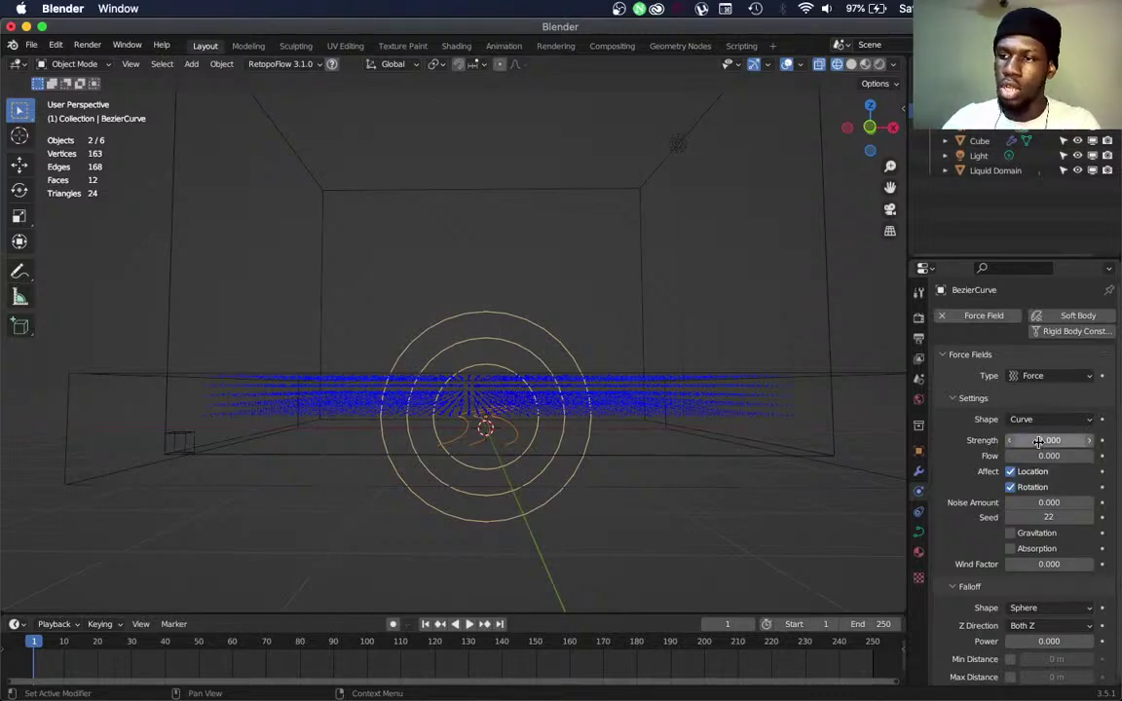
pyautogui.click(470, 626)
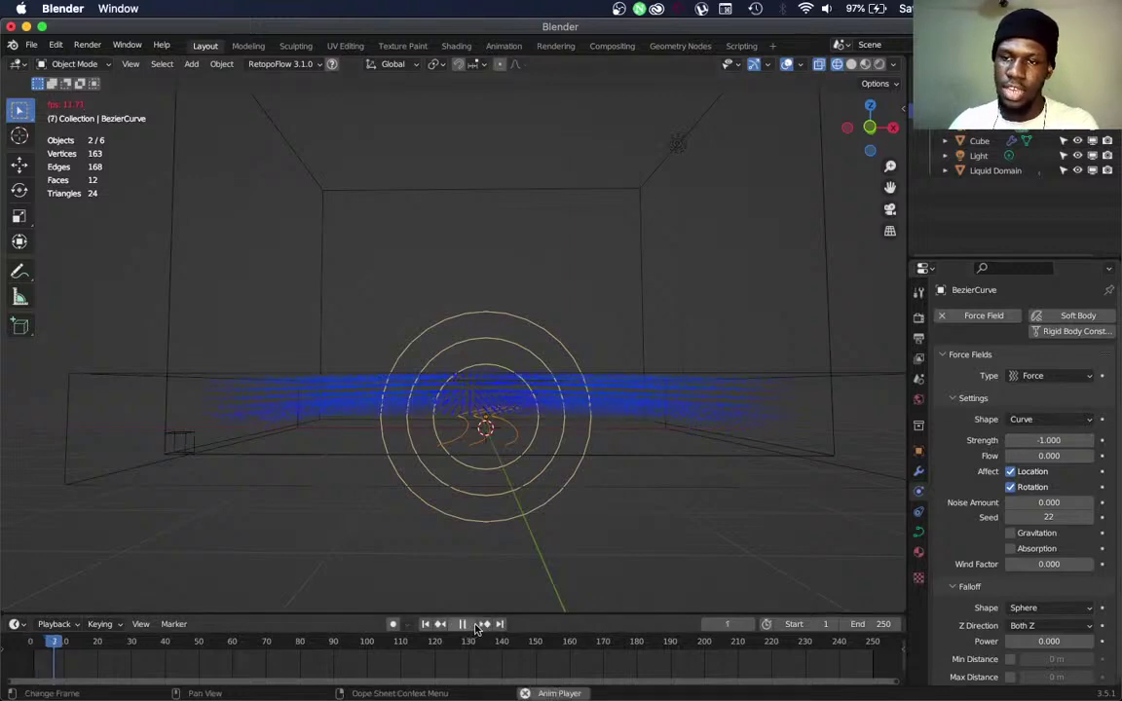
pyautogui.scroll(-3, 612, 314)
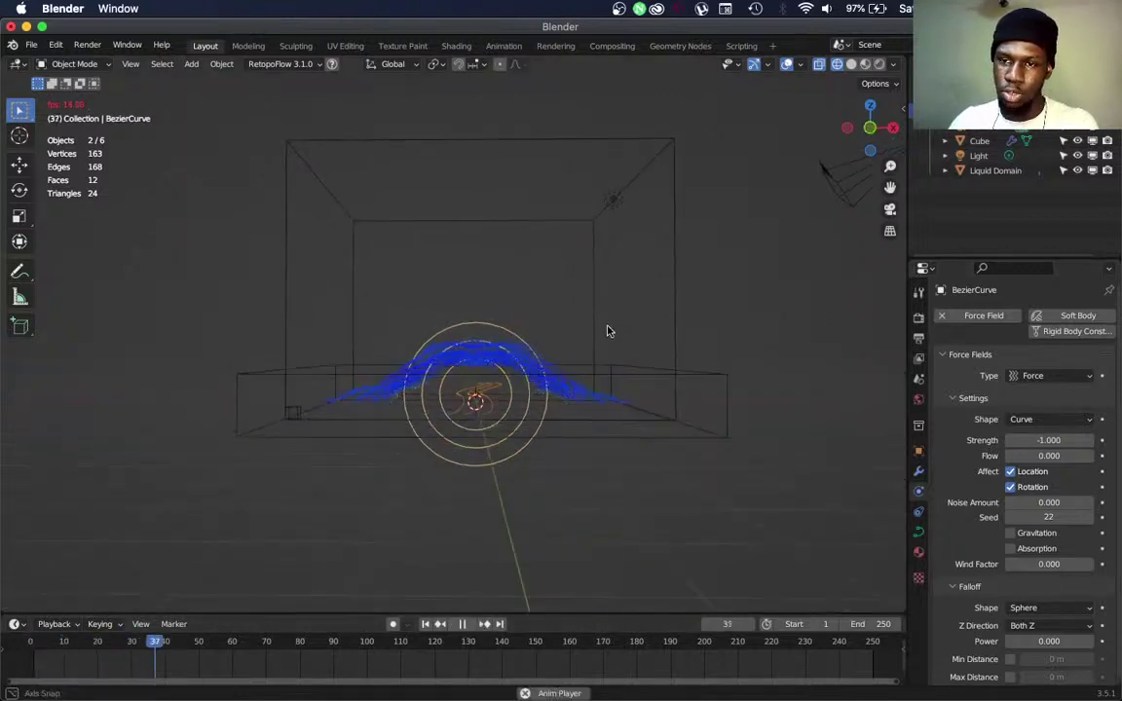
# Stop the playback, return to the first frame and set the curve force field's strength to 1
pyautogui.moveTo(598, 358); pyautogui.dragTo(598, 377, button='middle')
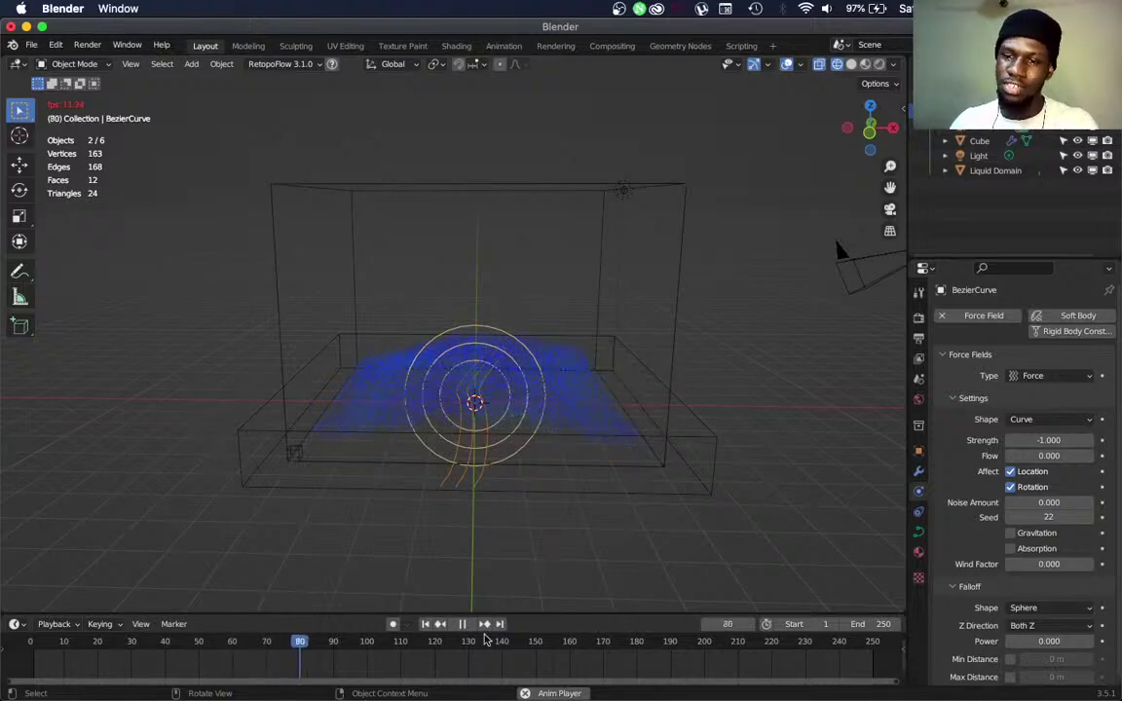
pyautogui.press('space')
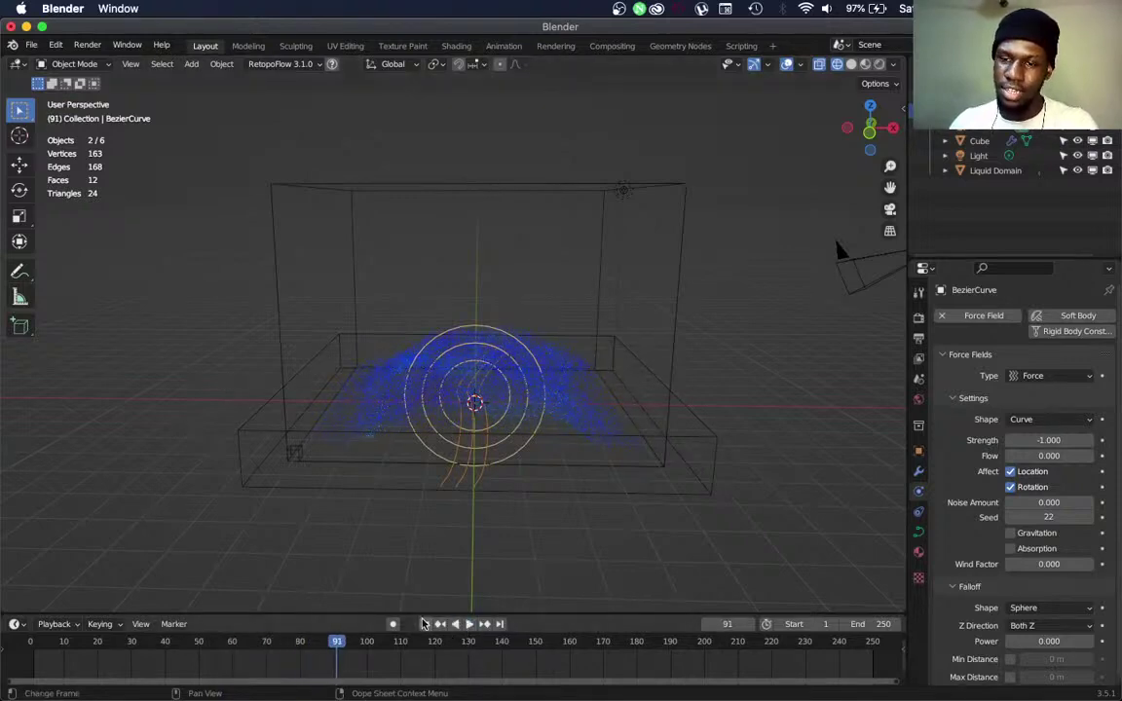
pyautogui.click(425, 623)
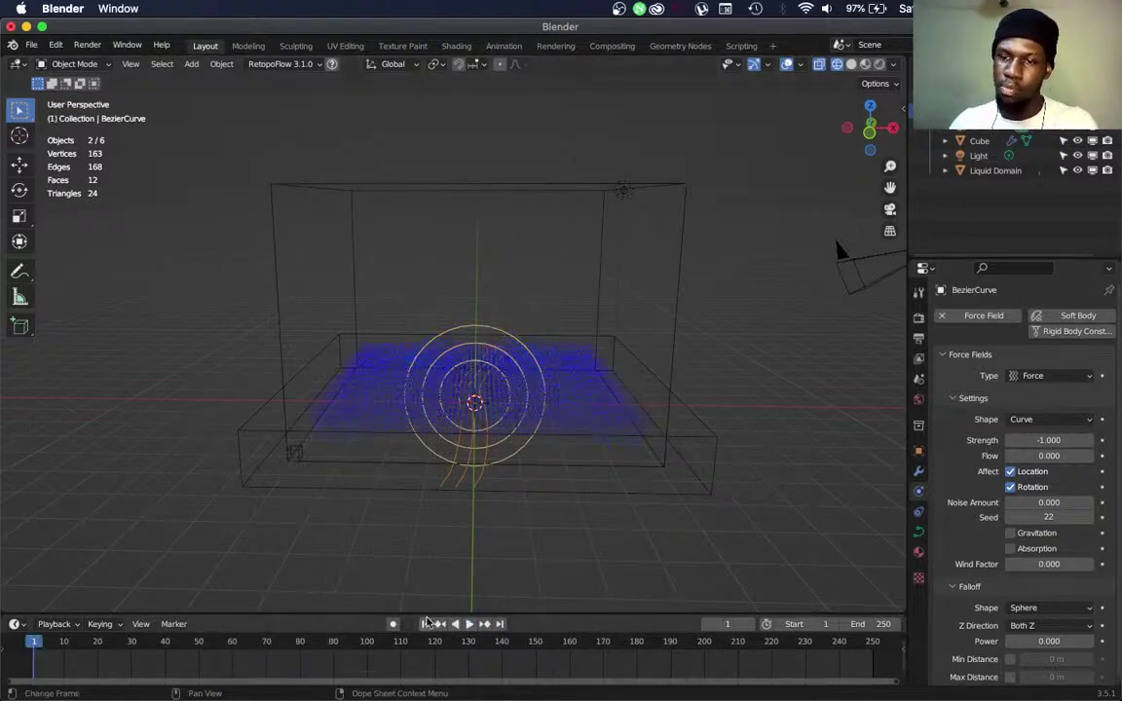
pyautogui.click(1066, 443)
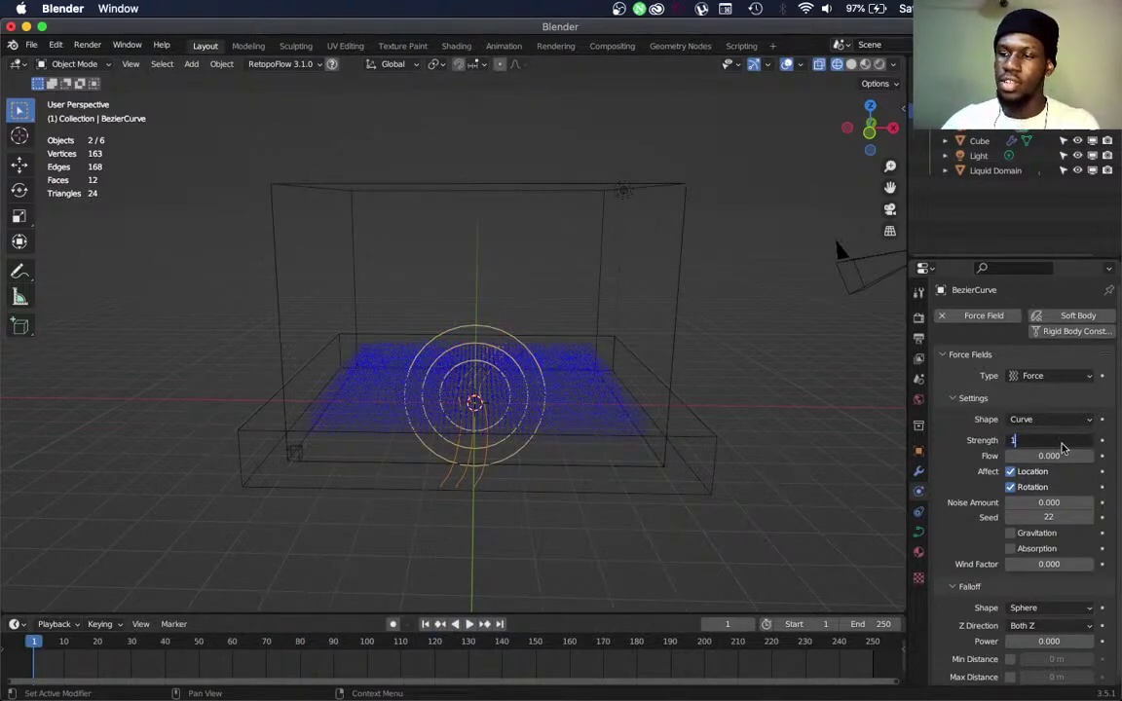
pyautogui.press('Return')
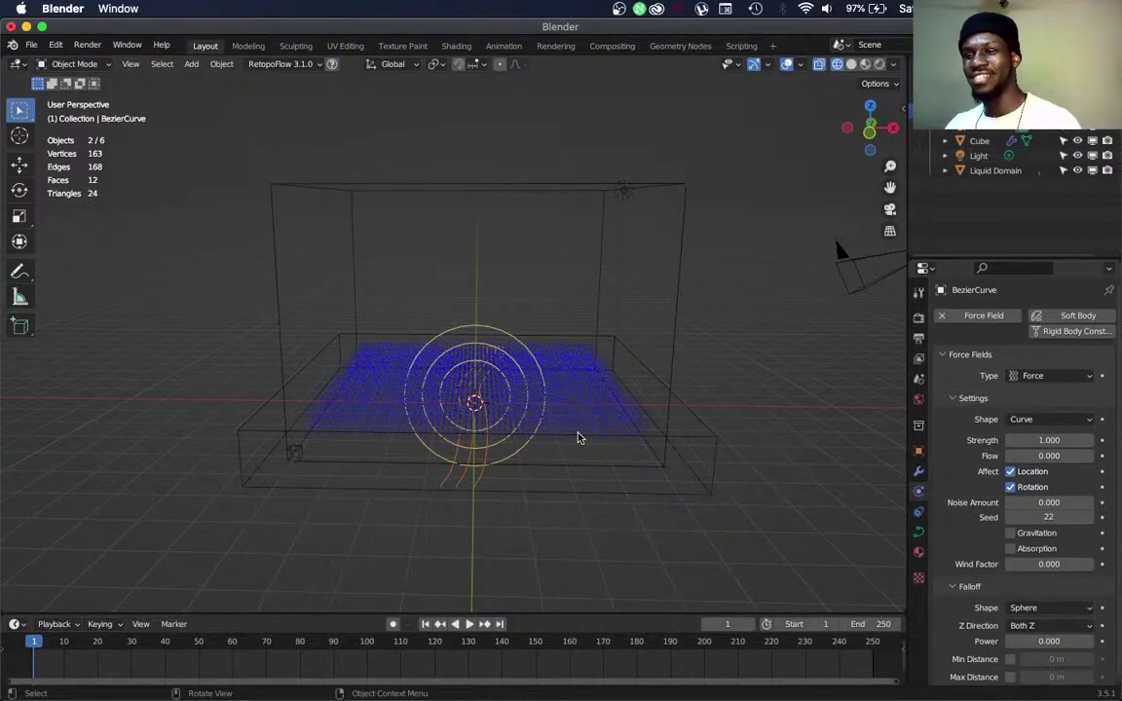
# Play the simulation, raise the curve force field's strength to 2.6 during playback, and return to the first frame
pyautogui.moveTo(532, 433); pyautogui.dragTo(511, 417, button='middle')
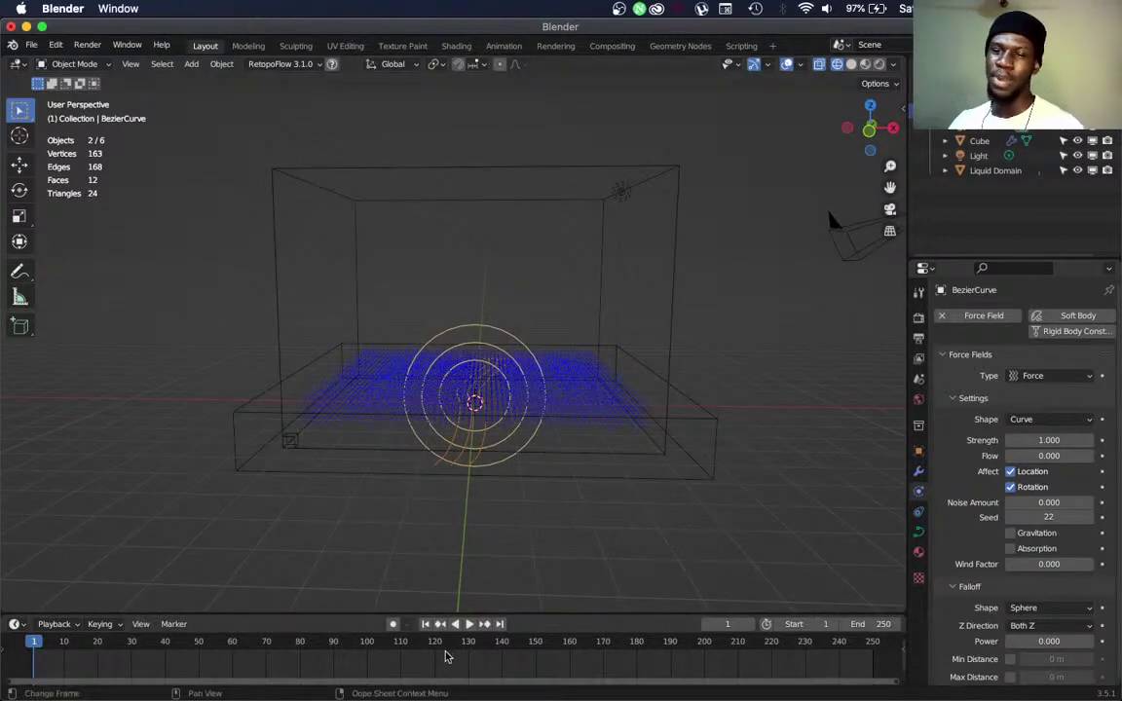
pyautogui.click(468, 624)
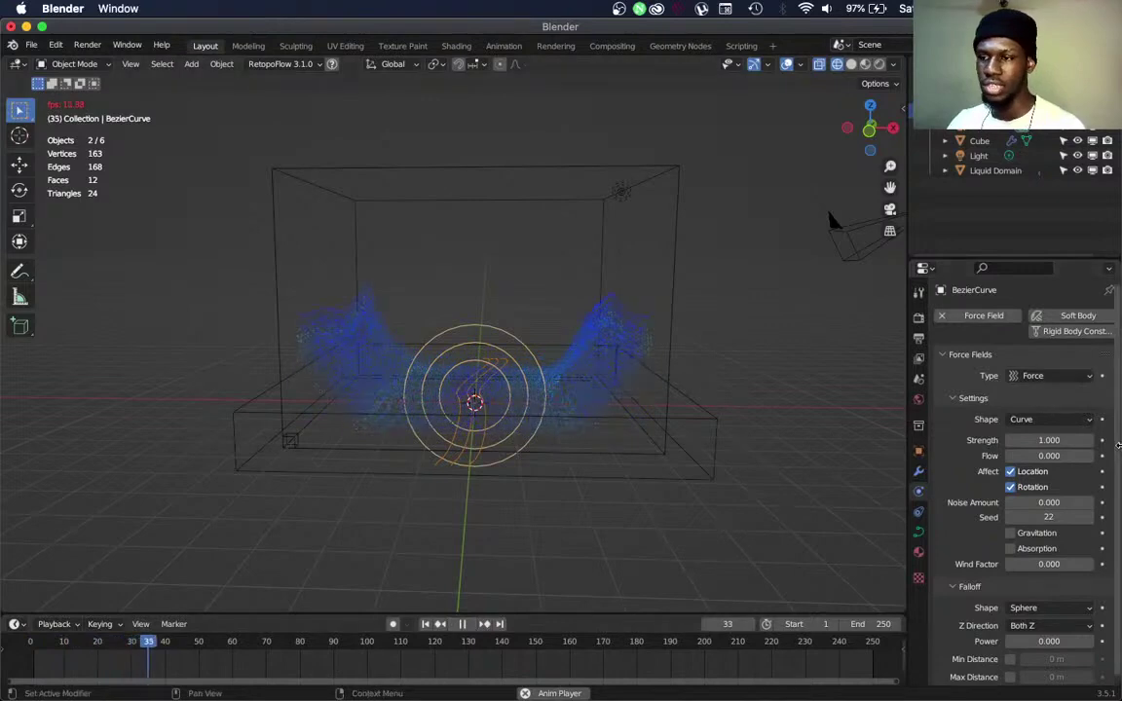
pyautogui.moveTo(1049, 440); pyautogui.dragTo(1076, 441)
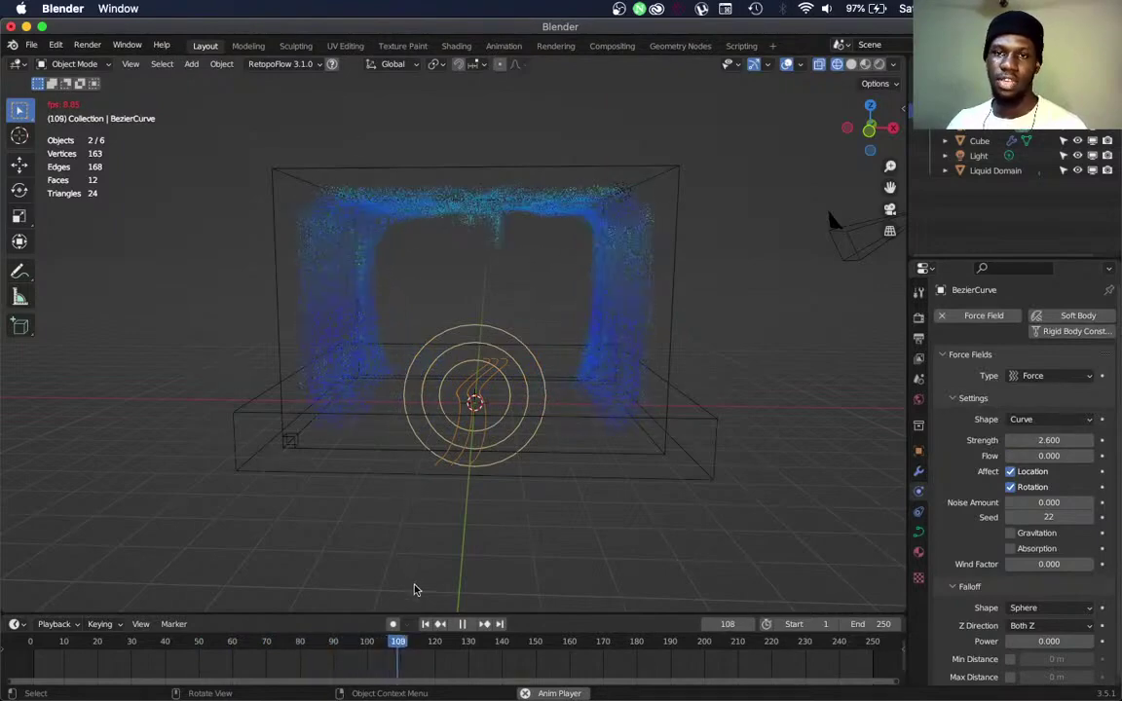
pyautogui.click(460, 624)
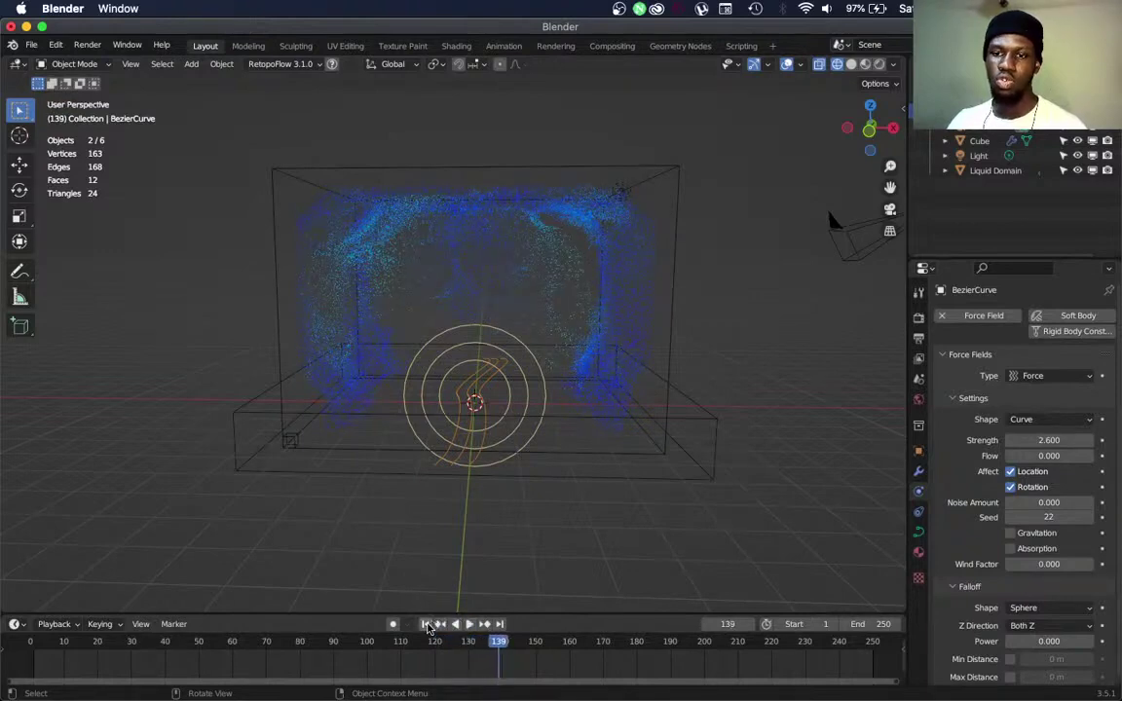
pyautogui.click(426, 624)
# Set the force field's strength to 1 and replay the simulation to watch the liquid part around the curve
pyautogui.doubleClick(1050, 440)
pyautogui.write('1')
pyautogui.press('Return')
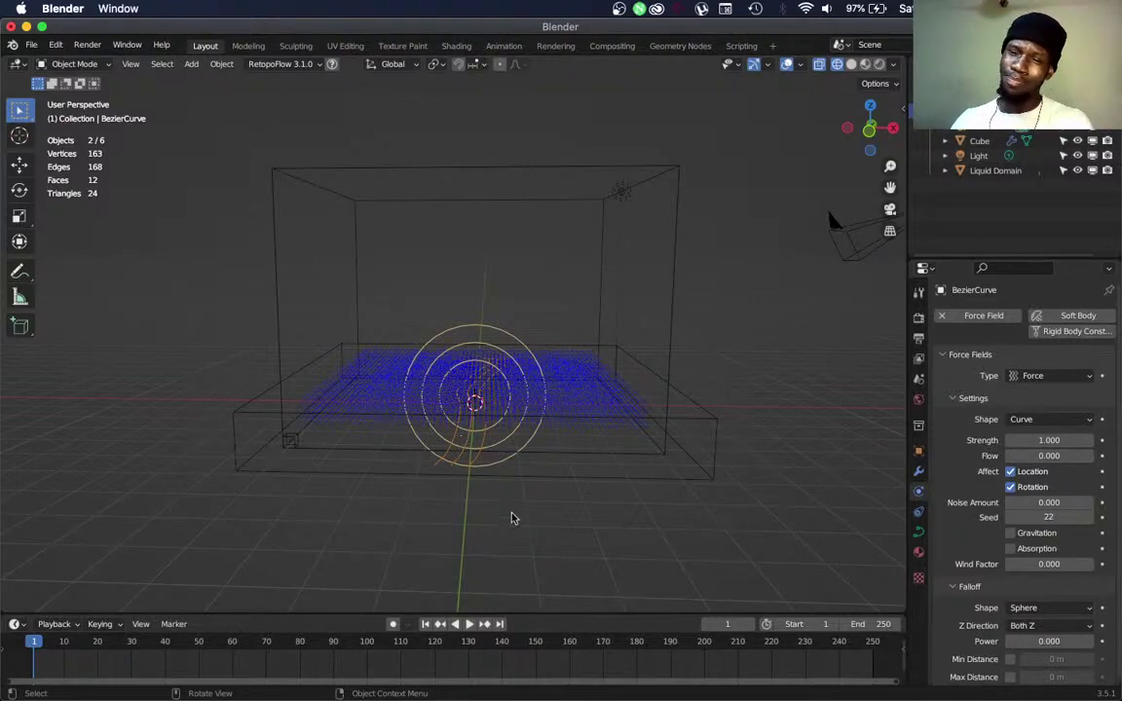
pyautogui.click(473, 624)
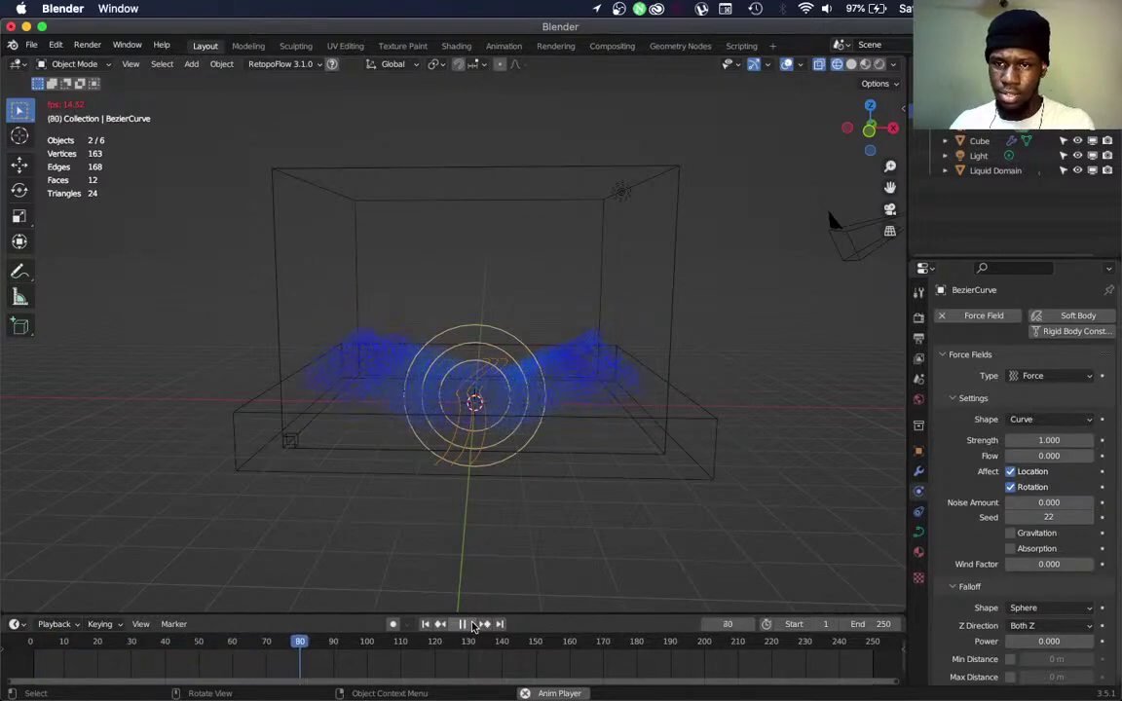
pyautogui.moveTo(513, 430)
pyautogui.mouseDown(button='middle')
pyautogui.moveTo(545, 416)
pyautogui.moveTo(505, 417)
pyautogui.mouseUp(button='middle')
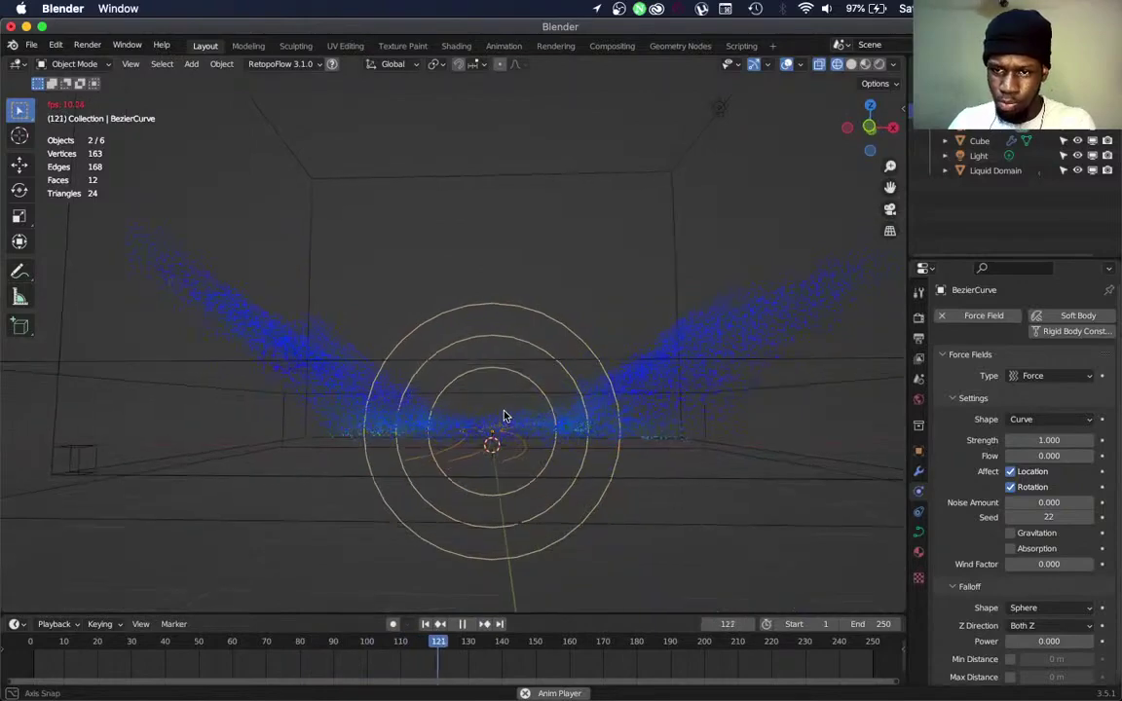
pyautogui.click(465, 625)
# Examine the liquid against the liquid domain and the flow cube from the front, and return to the first frame
pyautogui.moveTo(492, 443)
pyautogui.mouseDown(button='middle')
pyautogui.moveTo(499, 433)
pyautogui.moveTo(492, 451)
pyautogui.mouseUp(button='middle')
pyautogui.scroll(3, 492, 453)
pyautogui.scroll(-2, 496, 464)
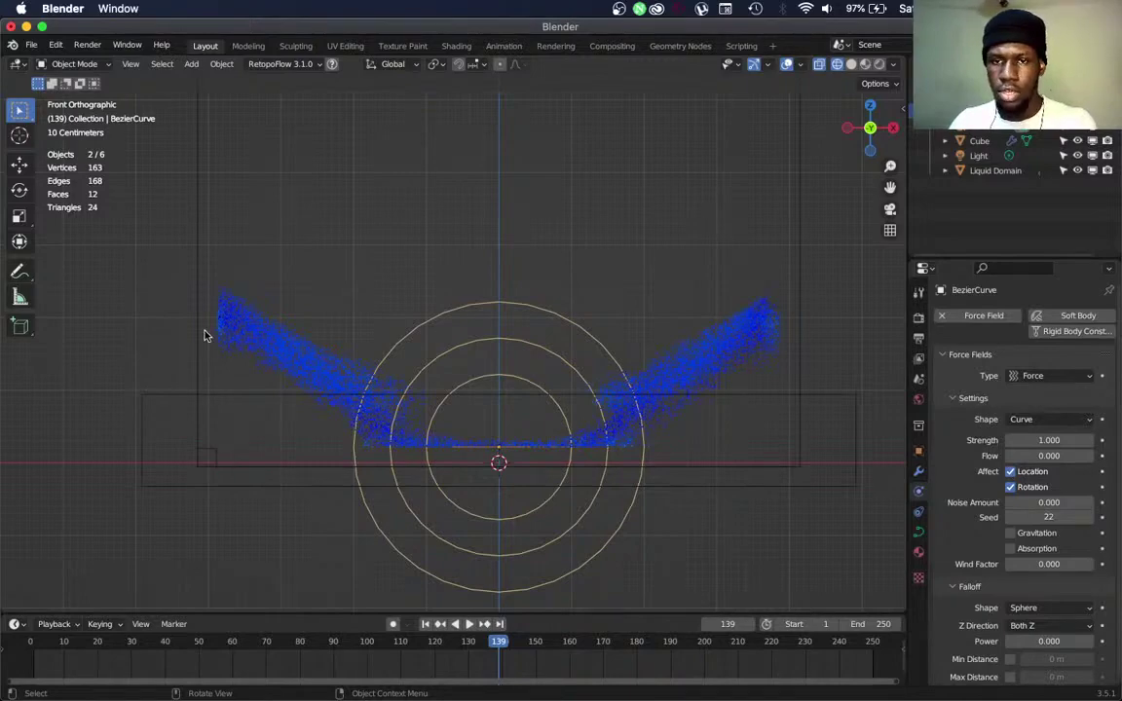
pyautogui.click(215, 465)
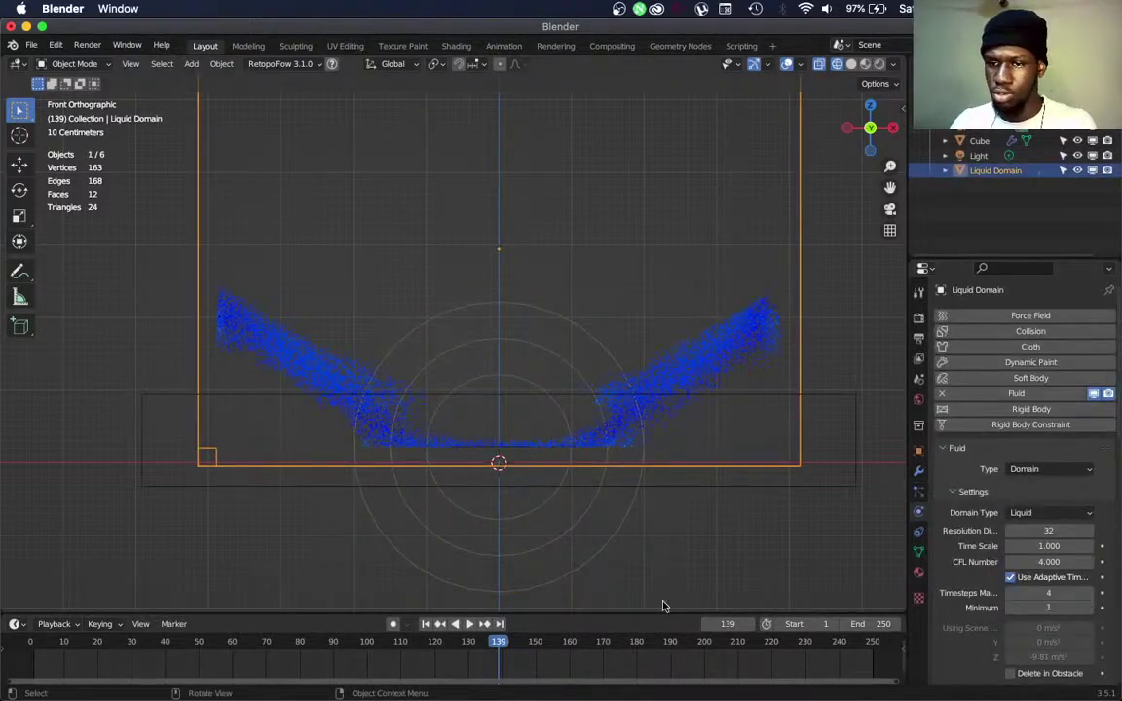
pyautogui.click(332, 397)
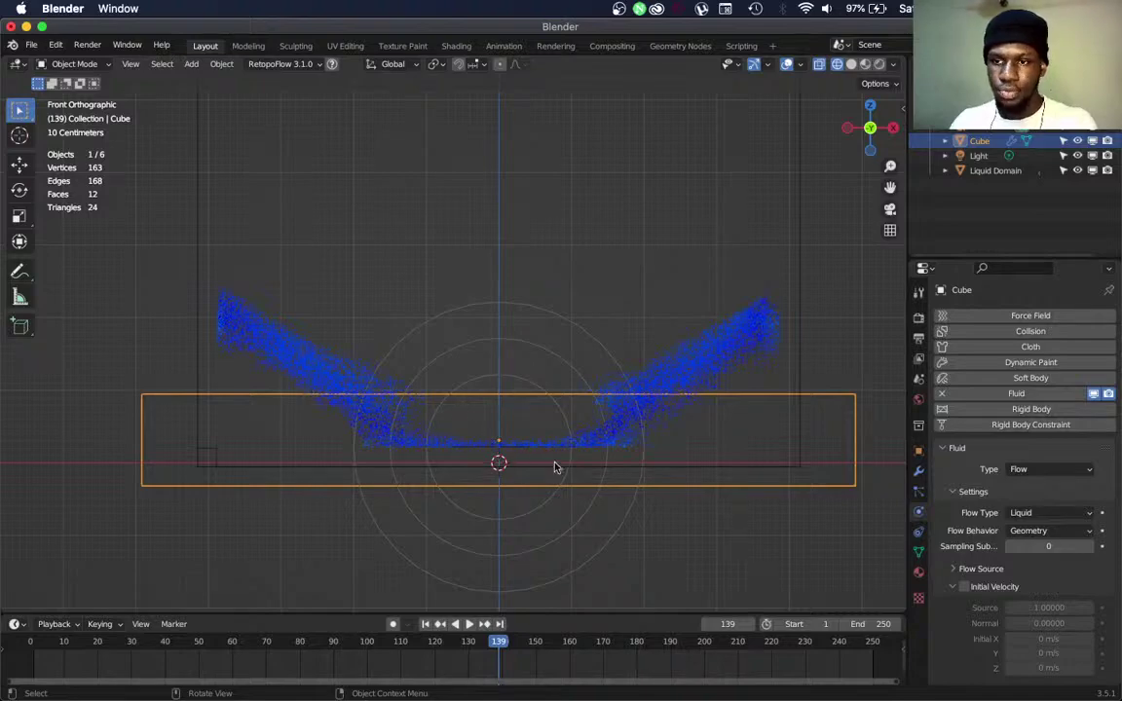
pyautogui.moveTo(587, 370); pyautogui.dragTo(460, 575, button='middle')
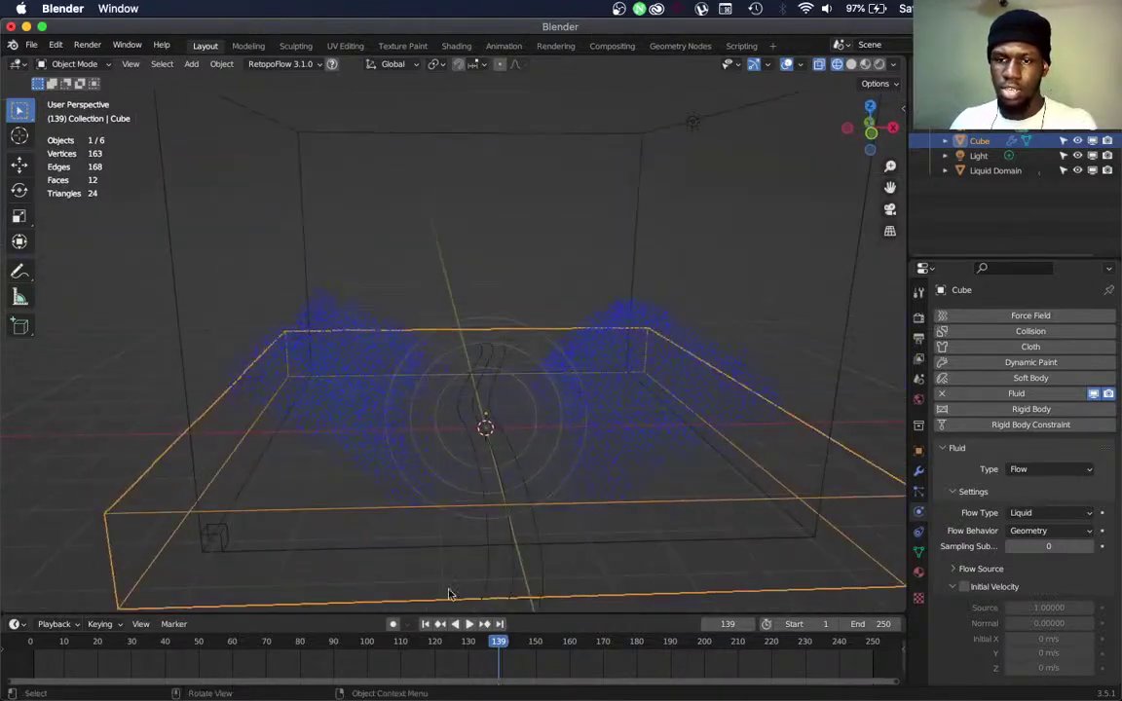
pyautogui.hotkey('shift', 'Left')
pyautogui.scroll(-4, 506, 461)
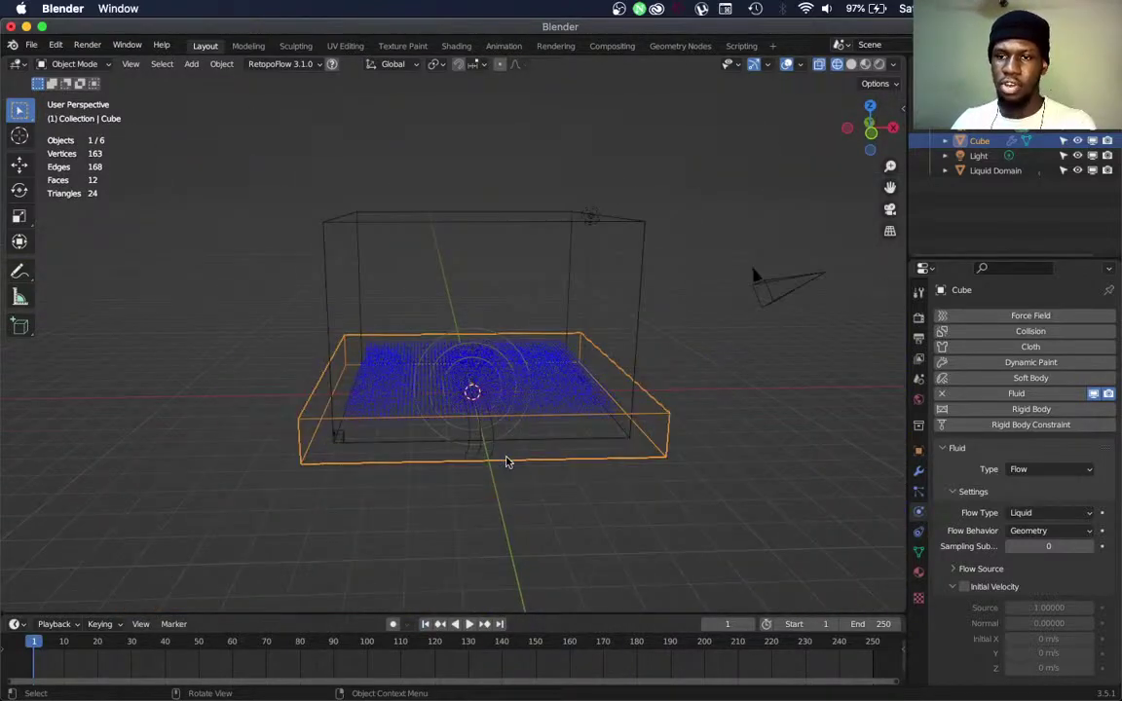
pyautogui.moveTo(604, 385); pyautogui.dragTo(536, 385, button='middle')
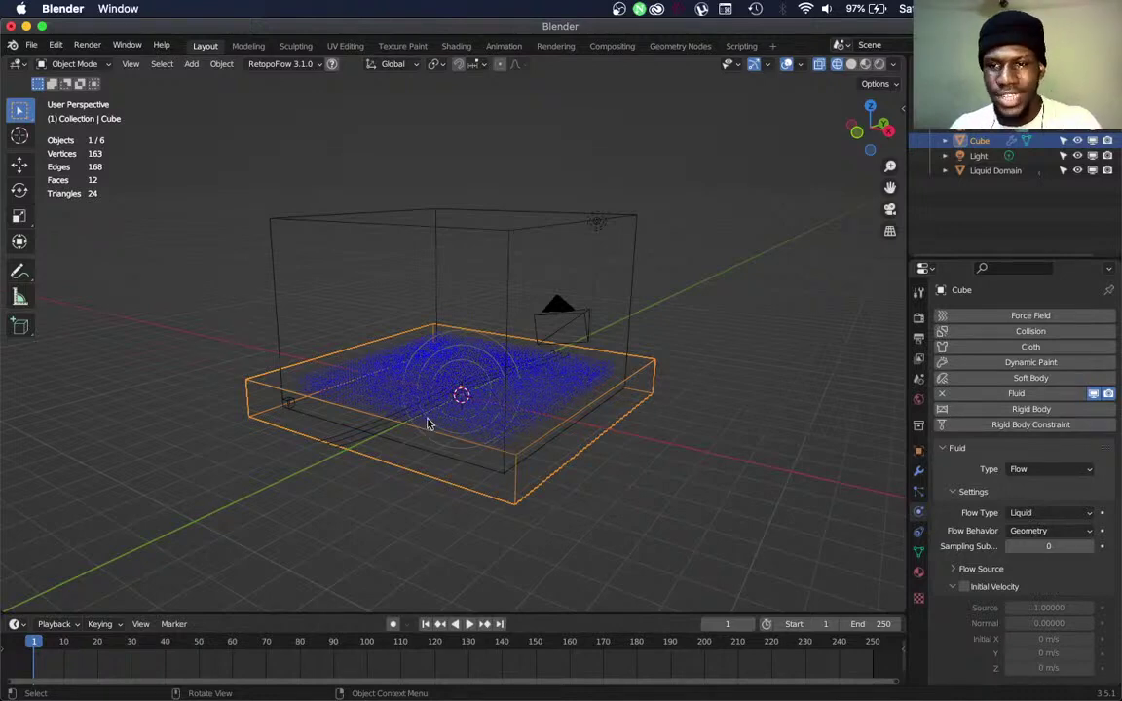
# Select the curve force field, play the simulation from an angled view, and rewind to the first frame
pyautogui.click(371, 436)
pyautogui.moveTo(489, 409); pyautogui.dragTo(442, 431, button='middle')
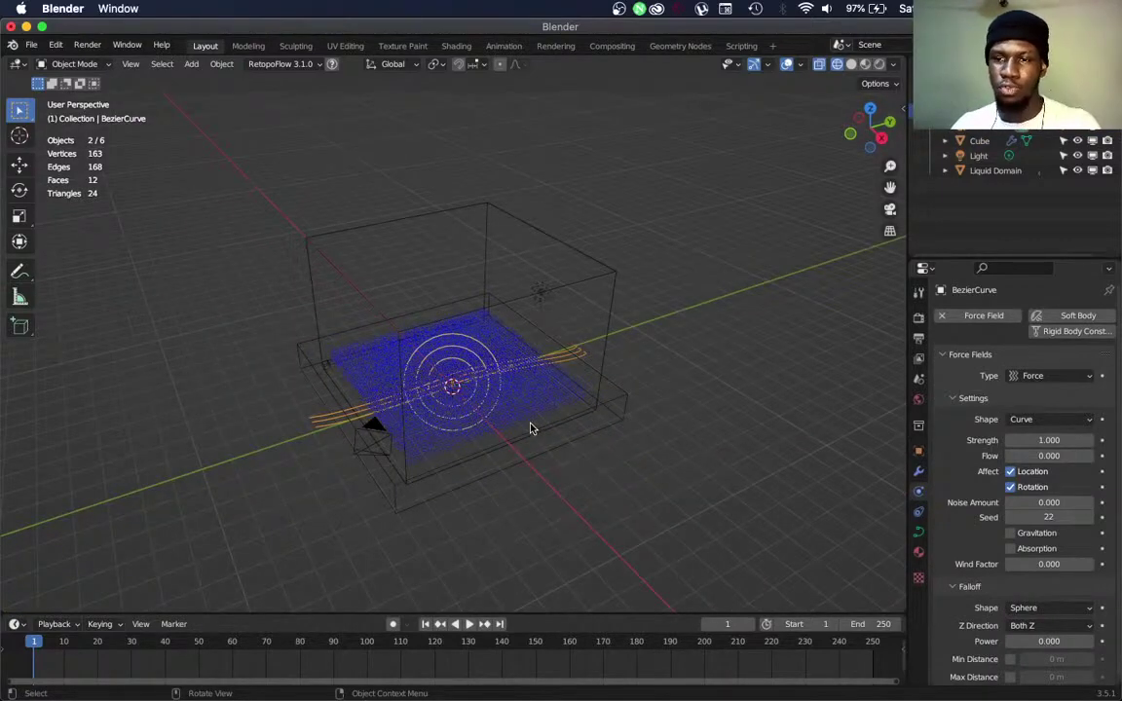
pyautogui.moveTo(540, 426); pyautogui.dragTo(604, 407, button='middle')
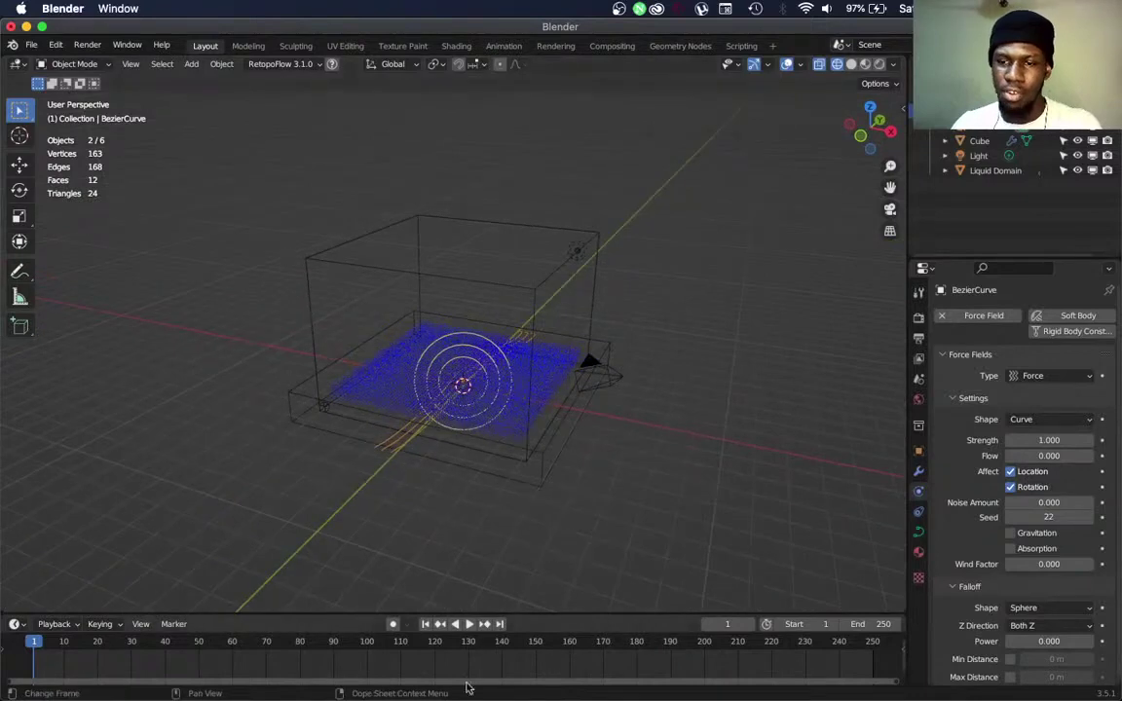
pyautogui.click(469, 624)
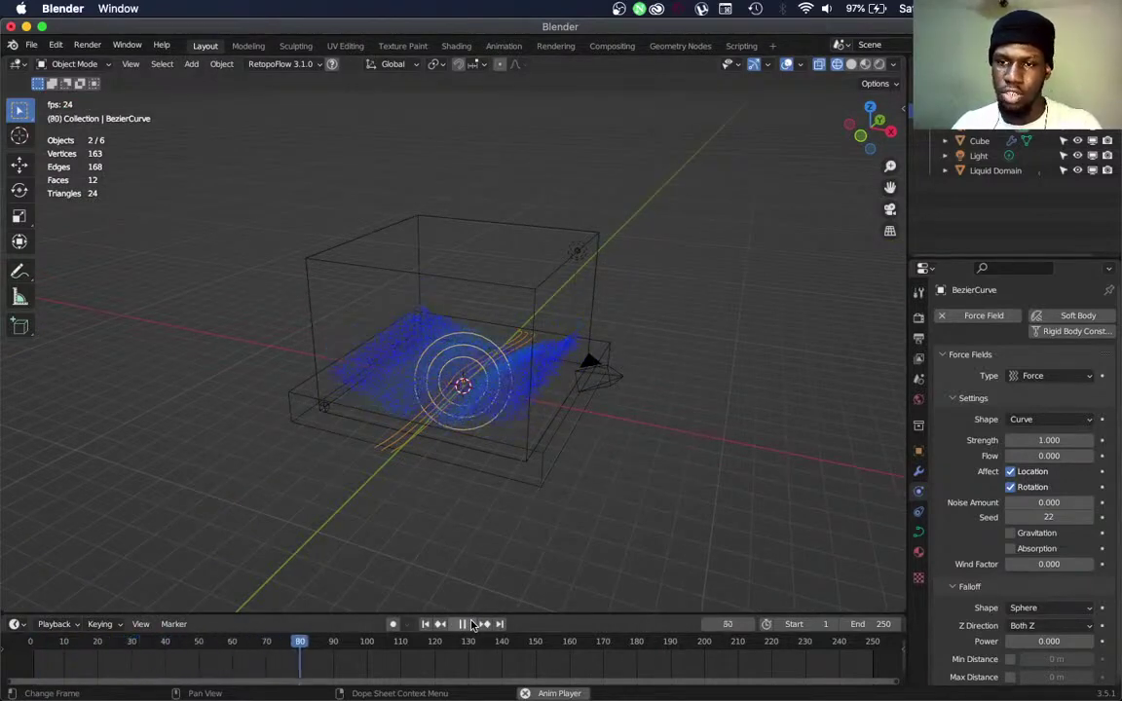
pyautogui.click(468, 624)
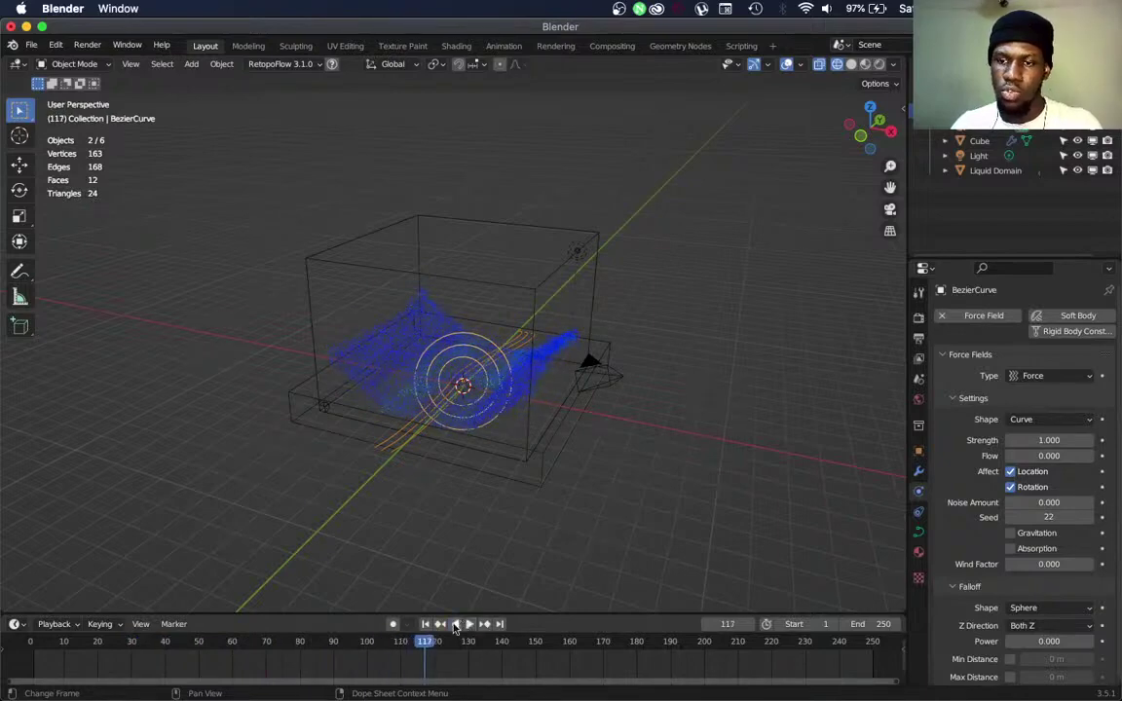
pyautogui.click(425, 624)
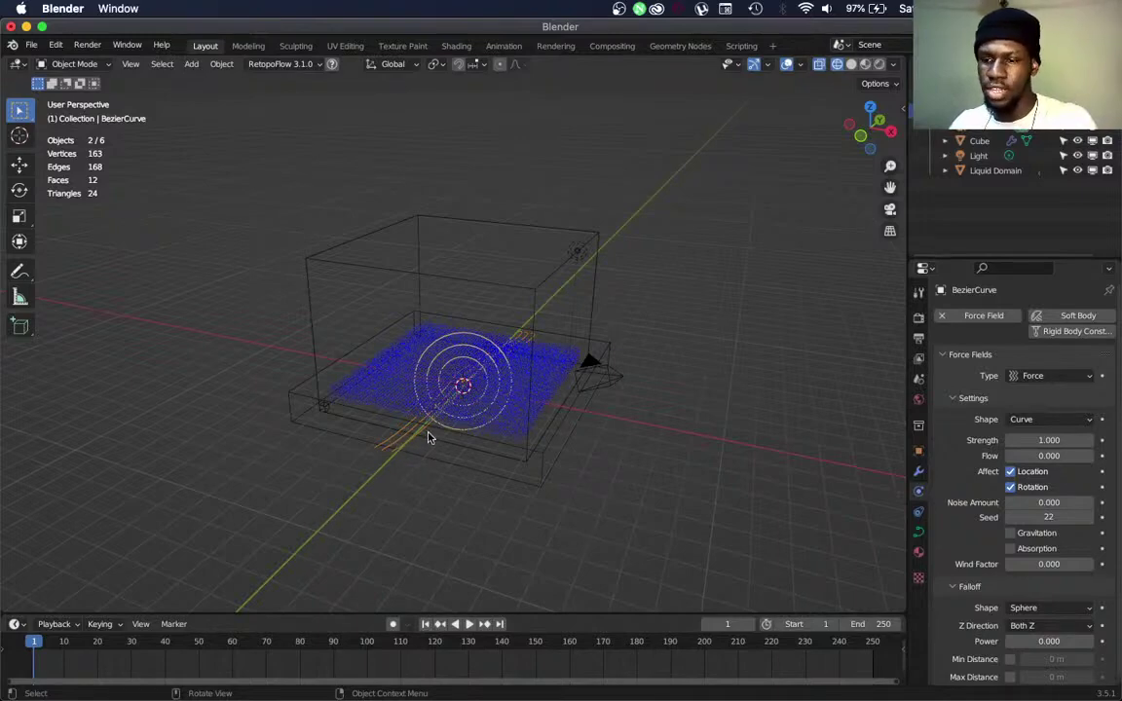
# Move the curve about 13 m along negative Y, outside the liquid domain, and insert a Location, Rotation & Scale keyframe at frame 1
pyautogui.press('KP_7')
pyautogui.scroll(4, 423, 440)
pyautogui.scroll(-3, 477, 482)
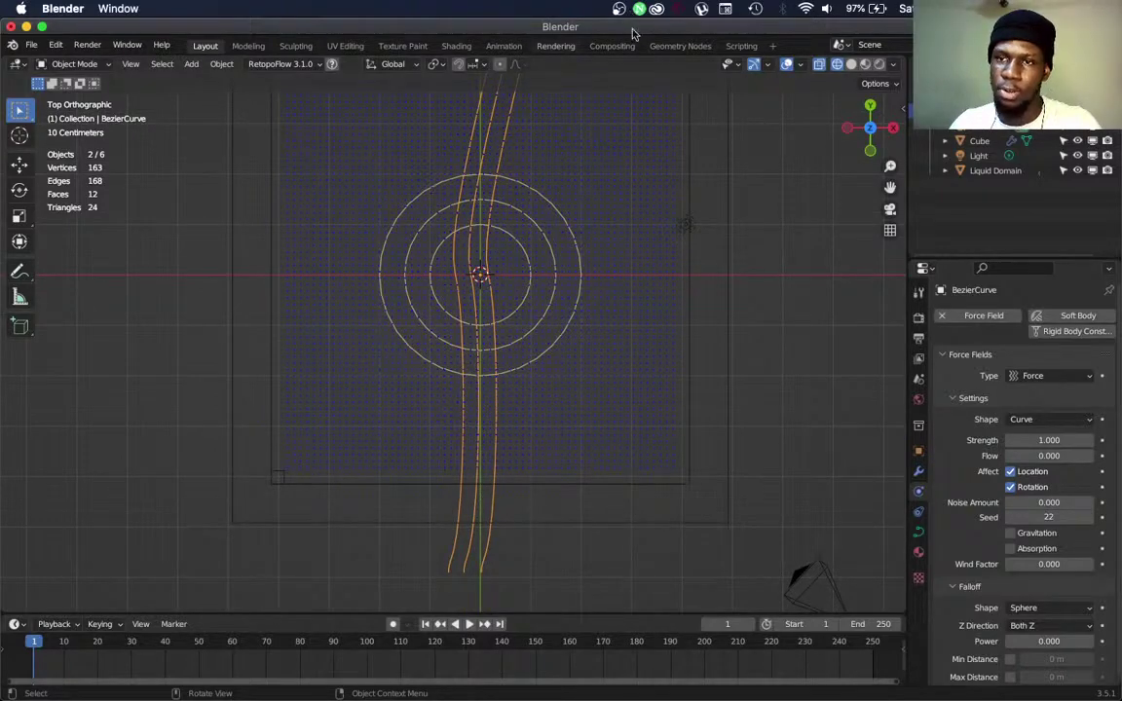
pyautogui.moveTo(546, 455); pyautogui.dragTo(562, 361, button='middle')
pyautogui.scroll(-4, 534, 370)
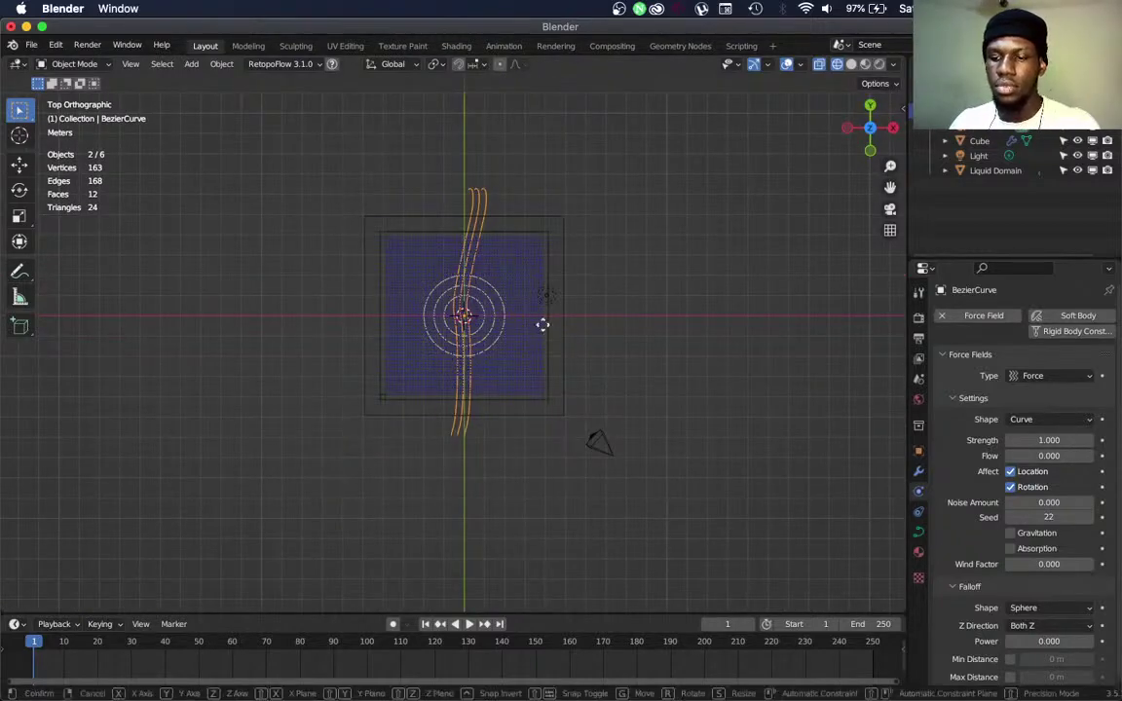
pyautogui.press('g')
pyautogui.press('y')
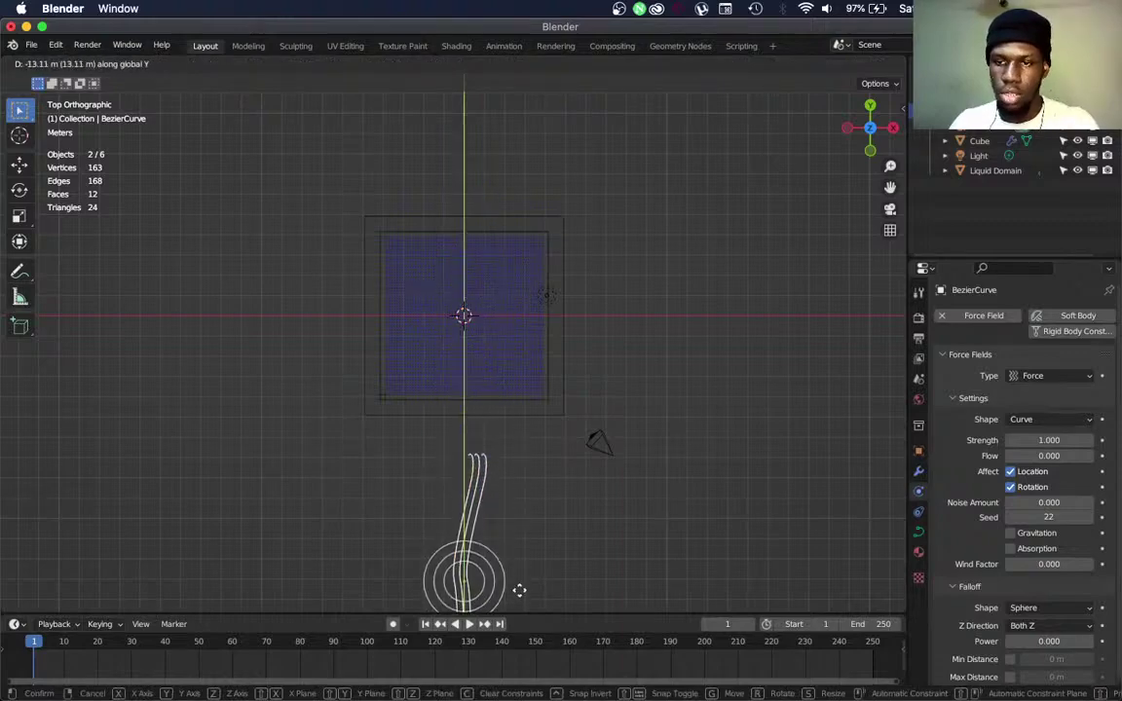
pyautogui.click(519, 595)
pyautogui.press('i')
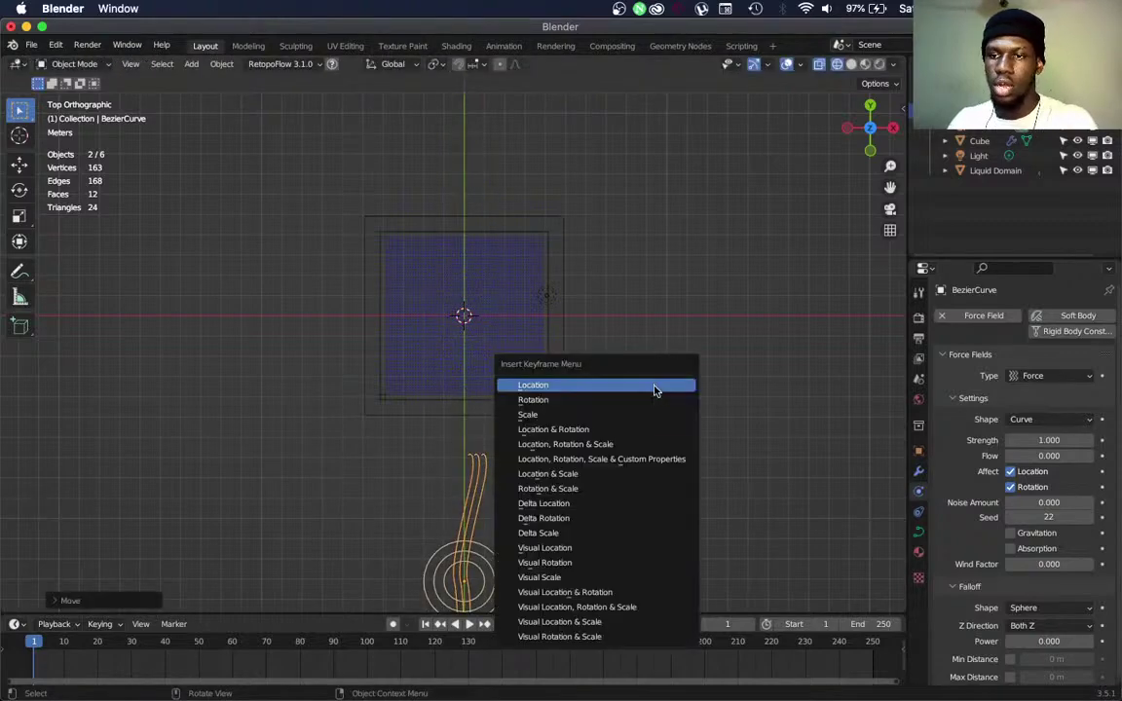
pyautogui.click(641, 443)
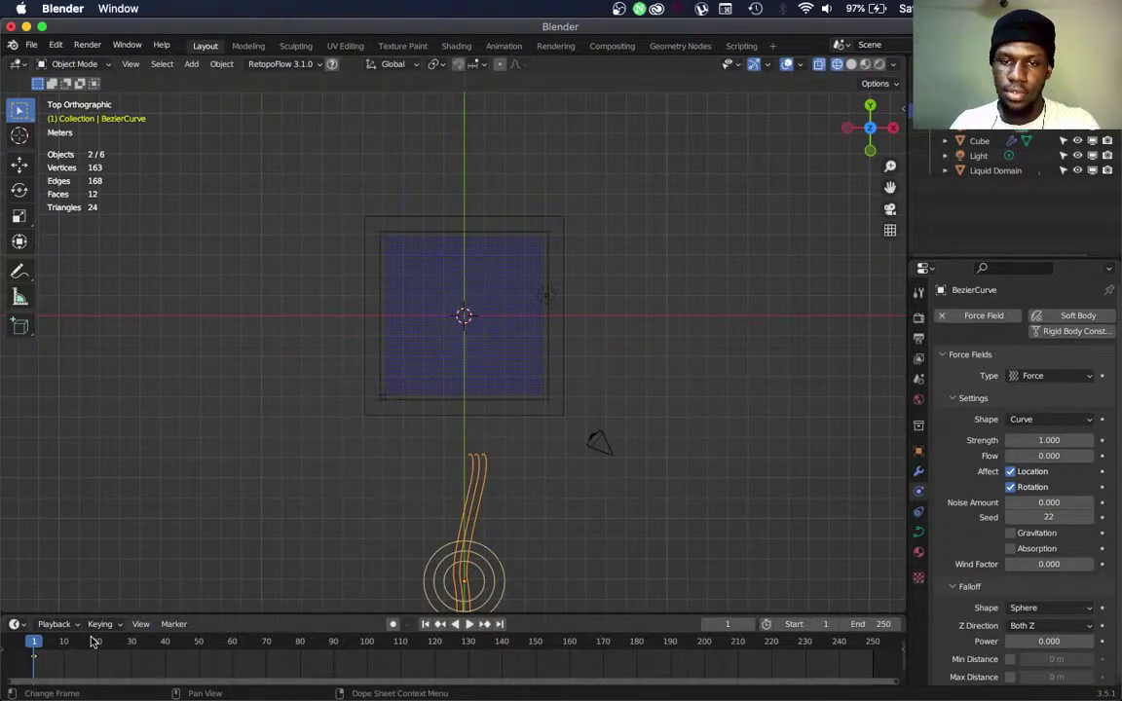
# At frame 70, move the curve about 13 m along positive Y into the domain and insert a Location, Rotation & Scale keyframe
pyautogui.moveTo(52, 650); pyautogui.dragTo(269, 656)
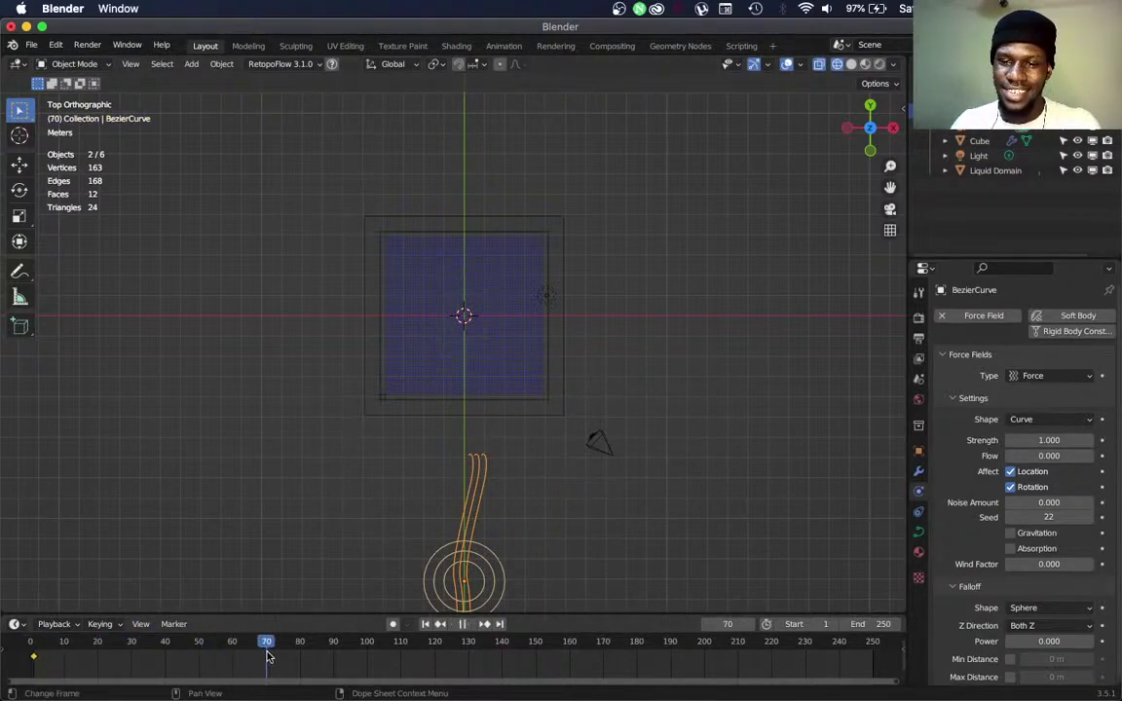
pyautogui.press('g')
pyautogui.press('y')
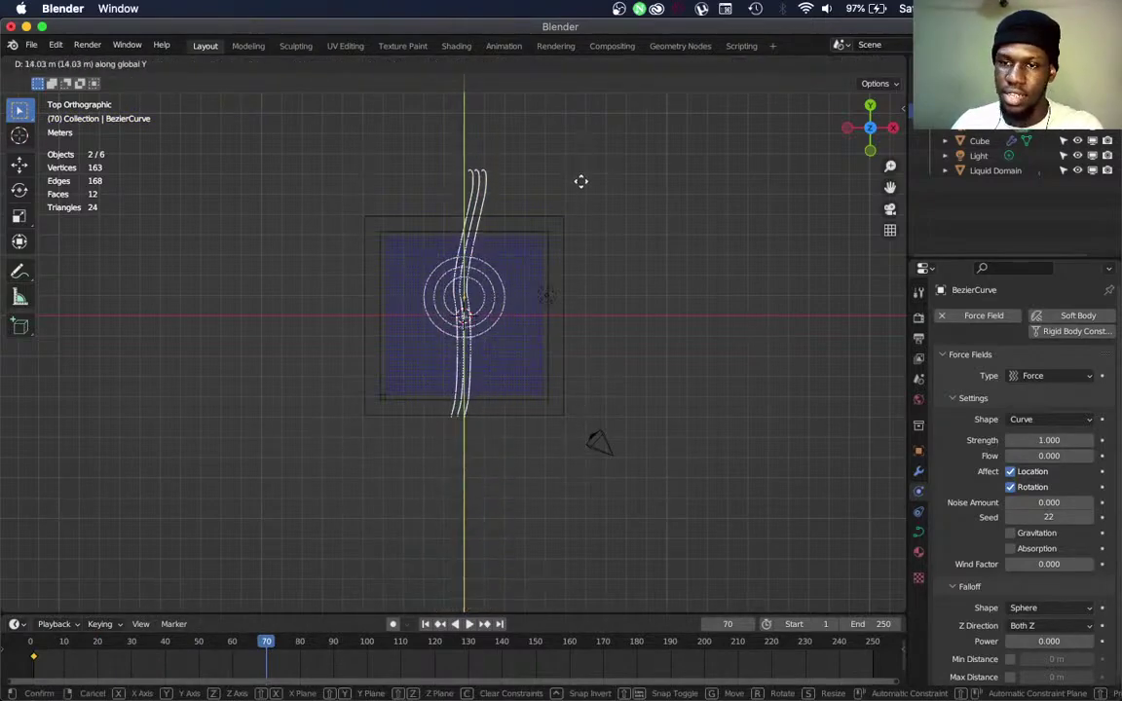
pyautogui.click(580, 200)
pyautogui.press('i')
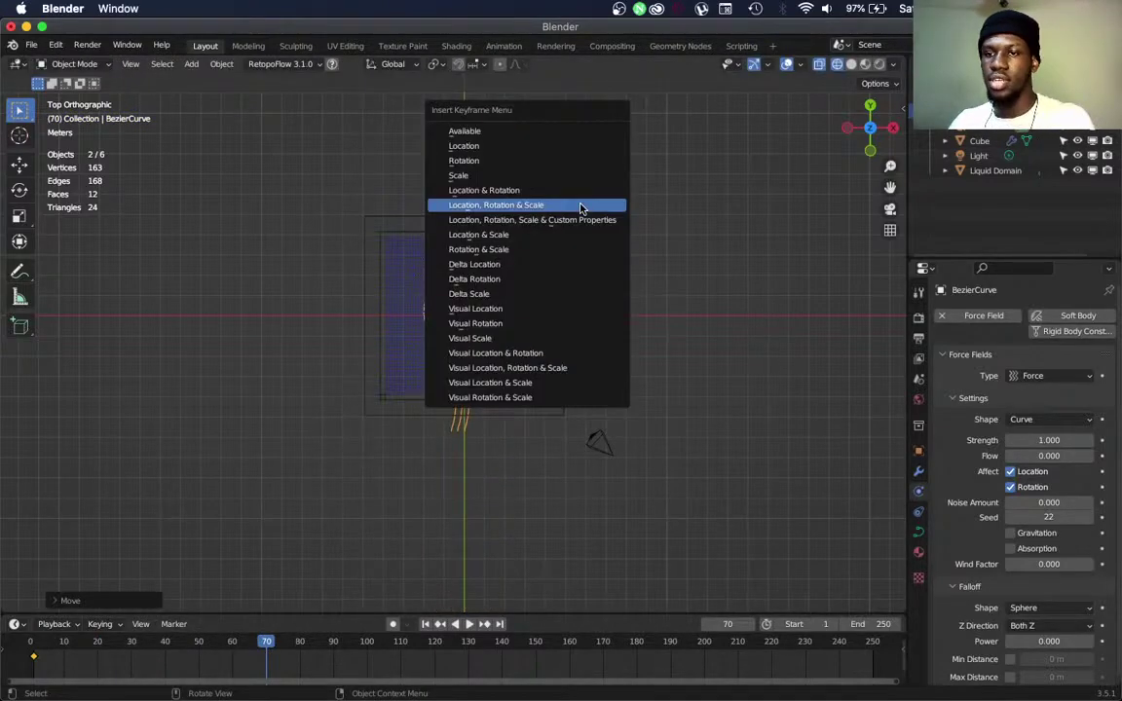
pyautogui.click(583, 207)
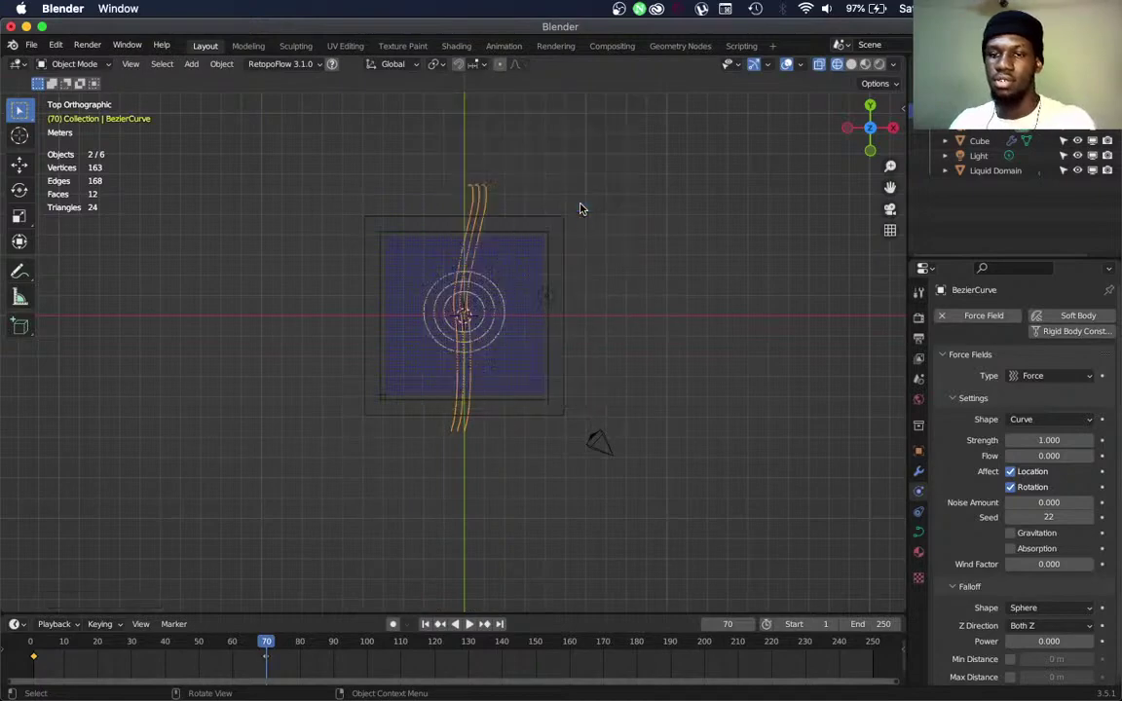
# Play the keyframed animation from the first frame to examine how the moving curve pushes the liquid
pyautogui.click(425, 625)
pyautogui.moveTo(482, 506); pyautogui.dragTo(421, 313, button='middle')
pyautogui.moveTo(517, 548); pyautogui.dragTo(513, 584, button='middle')
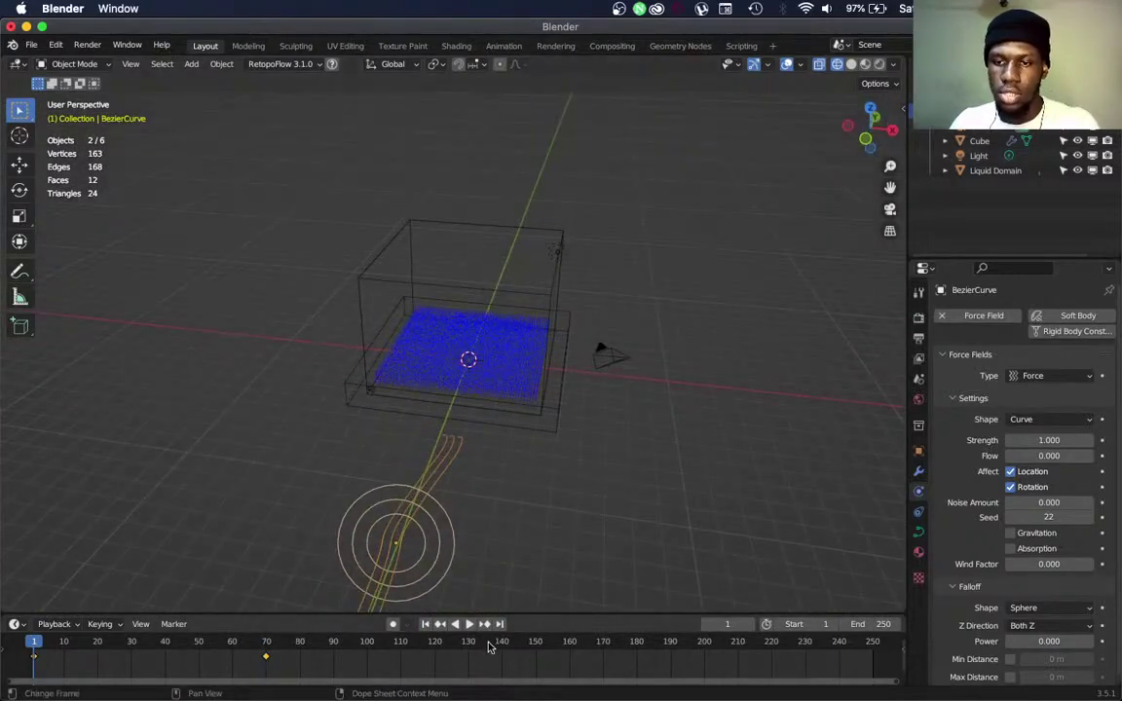
pyautogui.scroll(5, 483, 453)
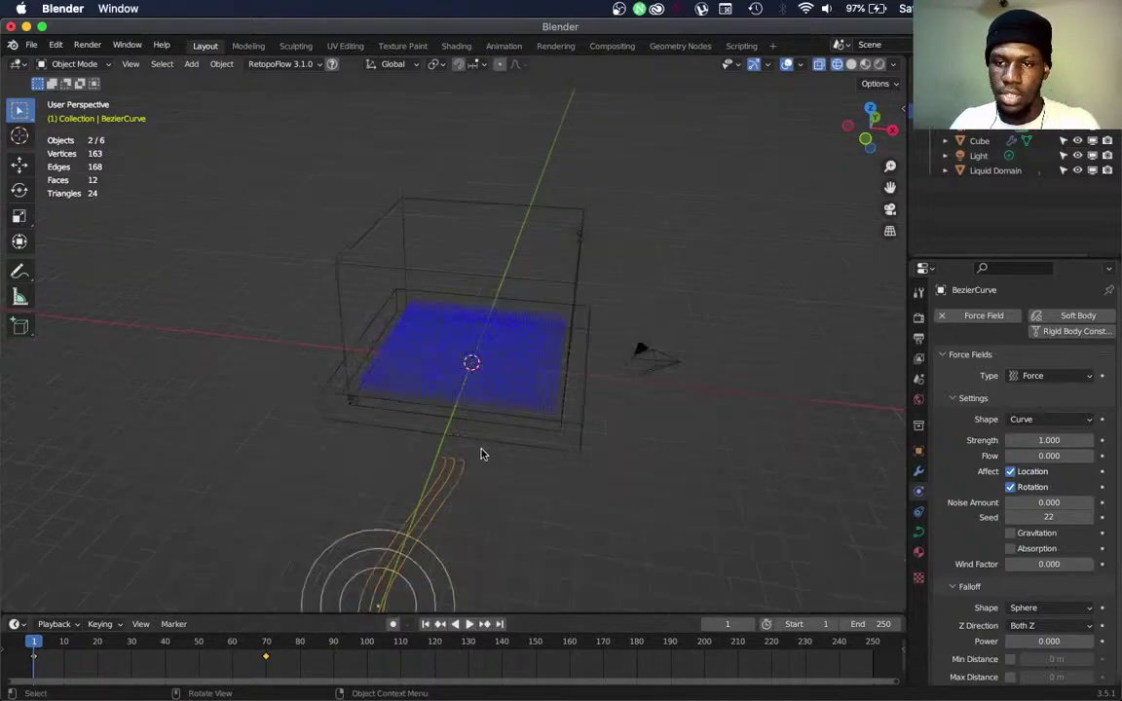
pyautogui.click(470, 627)
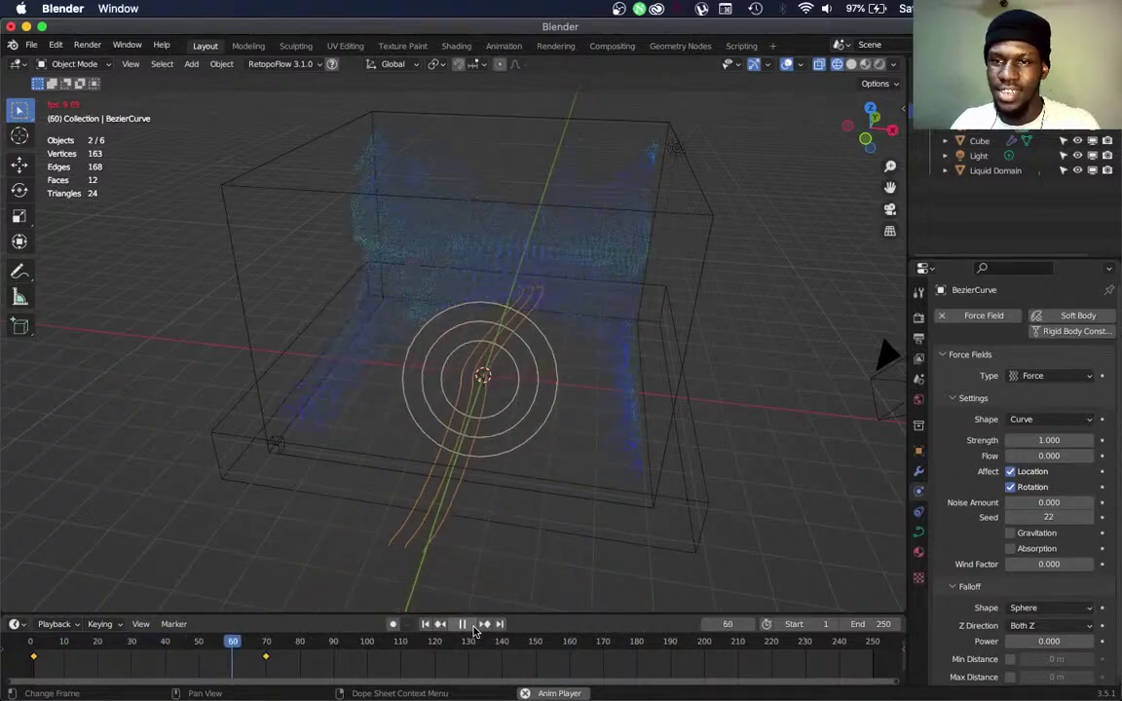
# Examine the liquid's motion around the curve from several angles during playback, and stop the animation
pyautogui.moveTo(604, 458); pyautogui.dragTo(646, 425, button='middle')
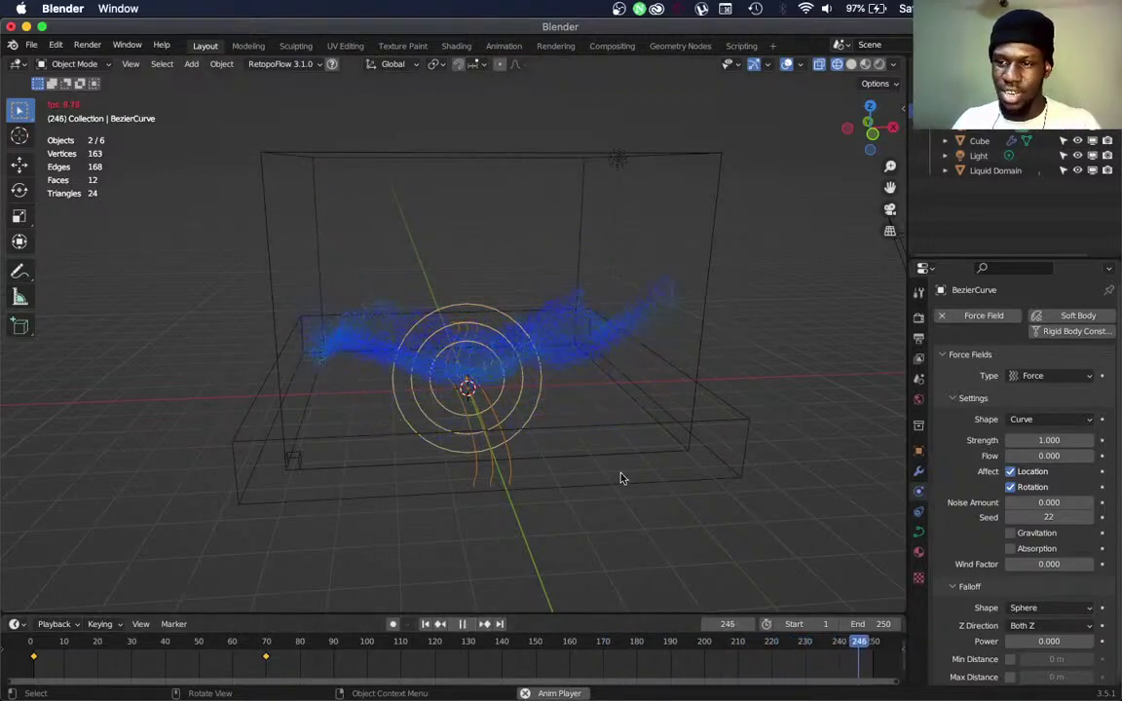
pyautogui.moveTo(638, 460); pyautogui.dragTo(621, 439, button='middle')
pyautogui.scroll(-4, 640, 413)
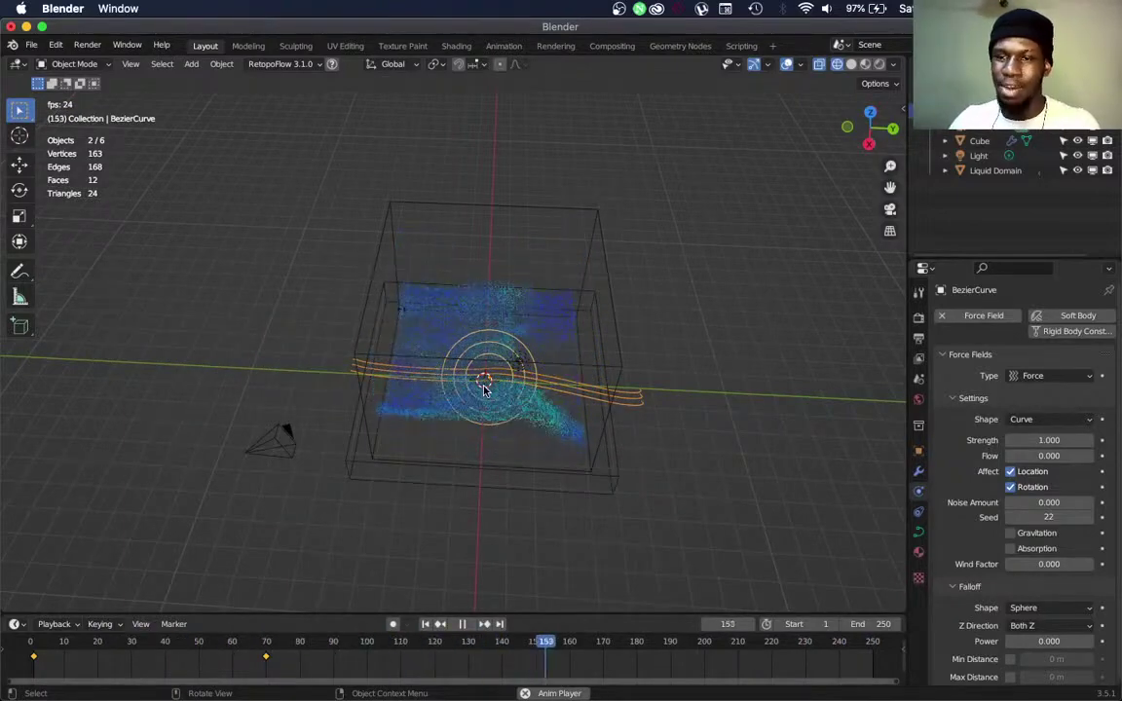
pyautogui.moveTo(513, 430); pyautogui.dragTo(659, 376, button='middle')
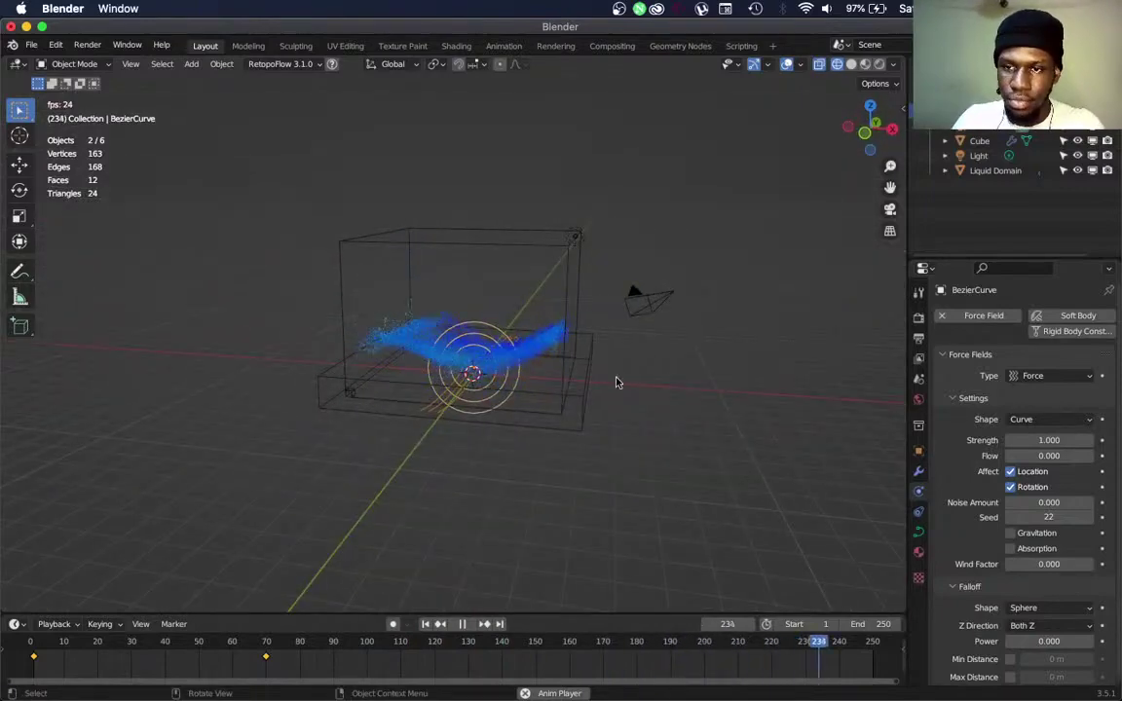
pyautogui.click(467, 623)
# Extend the scene's frame range by setting the end frame to 500
pyautogui.keyDown('ctrl'); pyautogui.moveTo(833, 669); pyautogui.dragTo(747, 663, button='middle'); pyautogui.keyUp('ctrl')
pyautogui.click(868, 624)
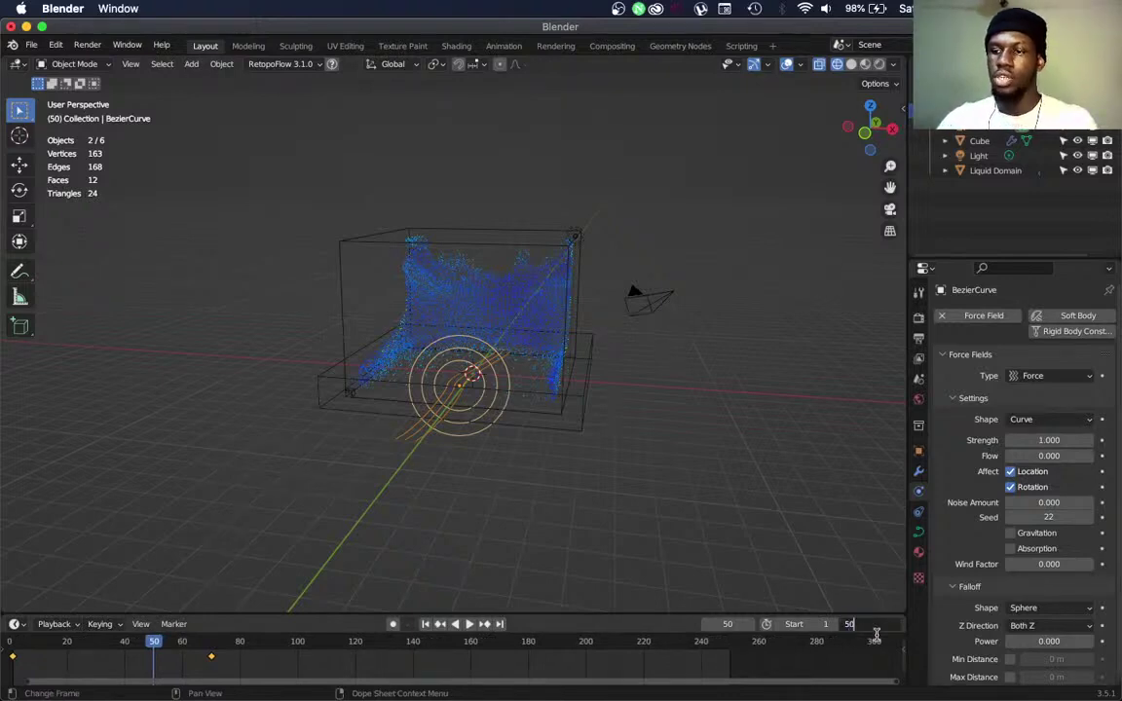
pyautogui.press('Return')
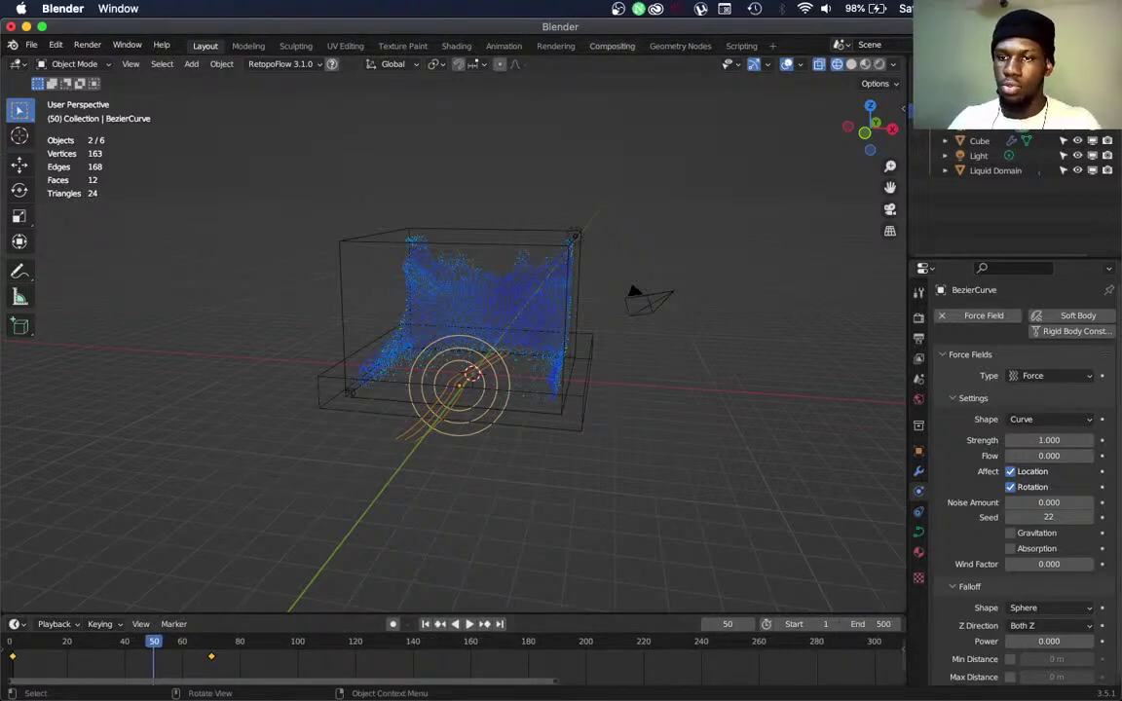
# Select the Liquid Domain and set its fluid cache end frame to 500
pyautogui.click(355, 242)
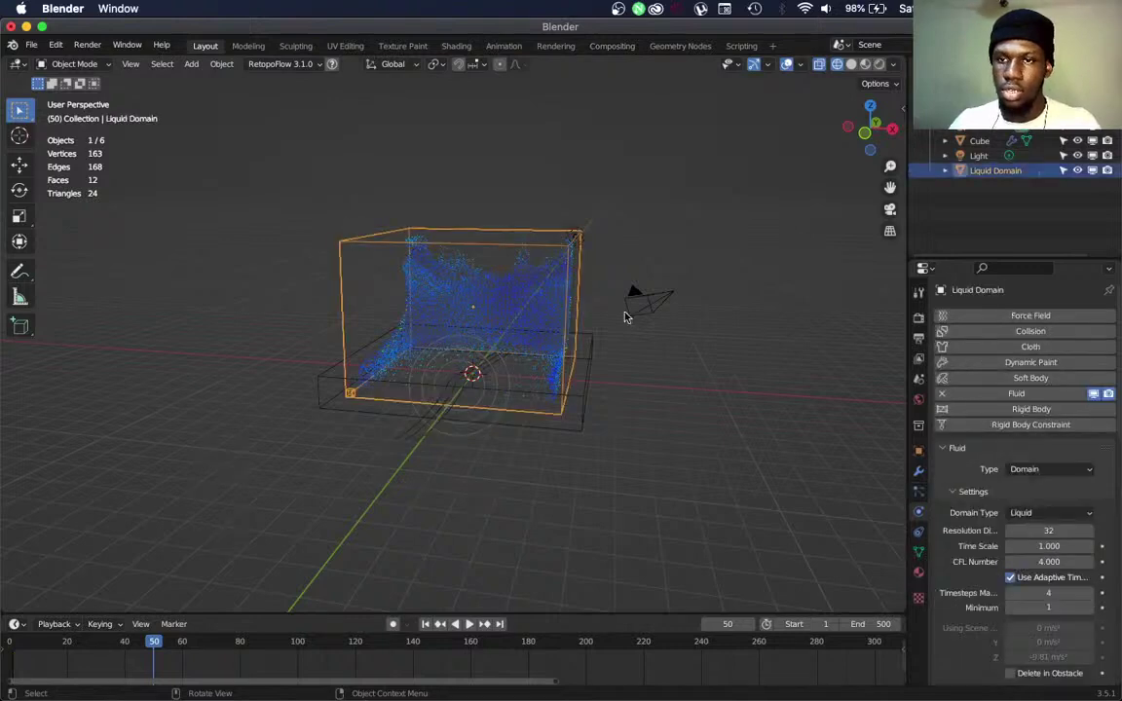
pyautogui.scroll(-5, 1053, 547)
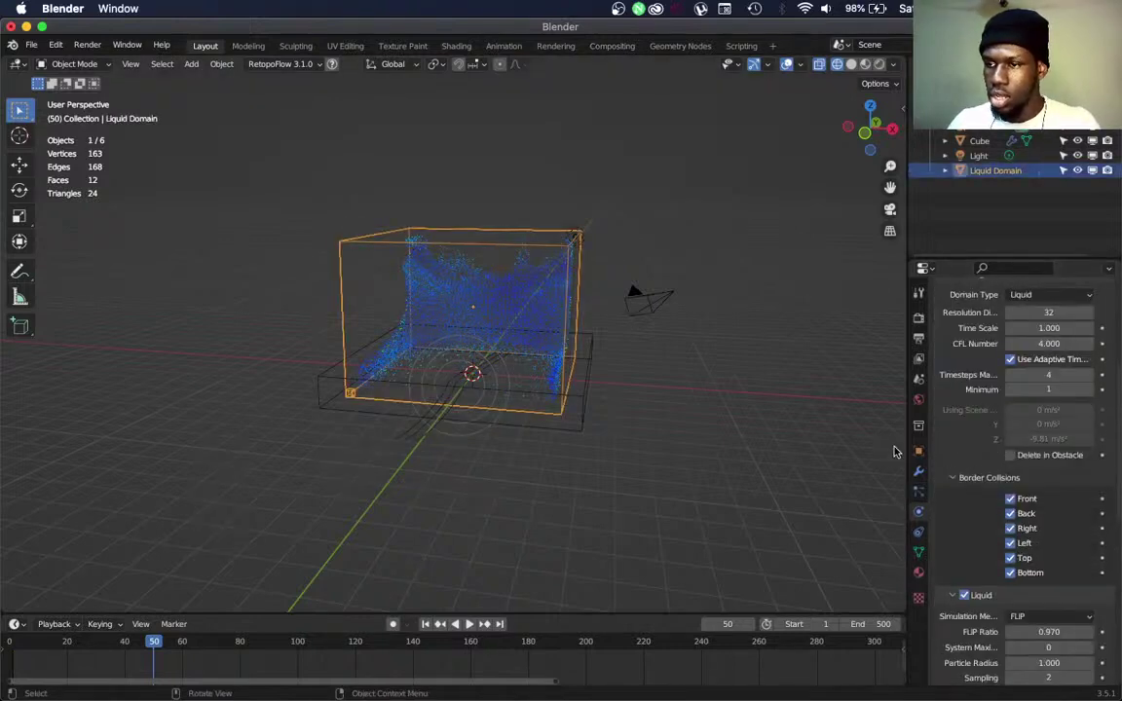
pyautogui.moveTo(906, 447); pyautogui.dragTo(861, 449)
pyautogui.scroll(-6, 976, 553)
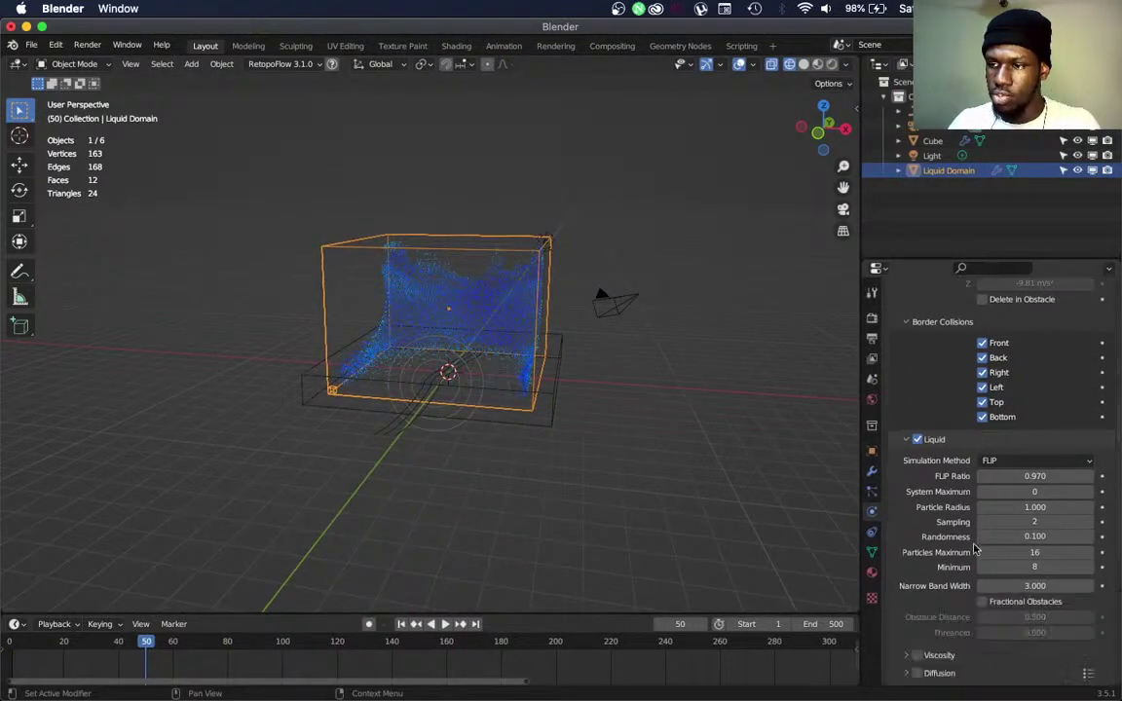
pyautogui.scroll(-3, 974, 554)
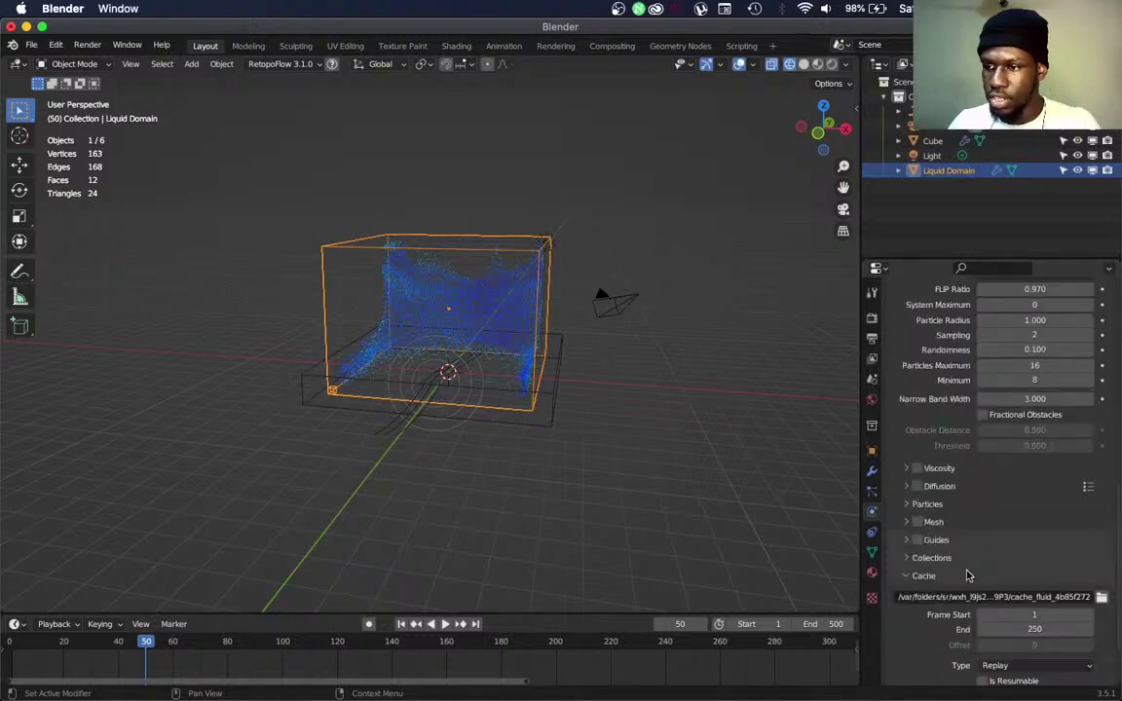
pyautogui.click(1027, 630)
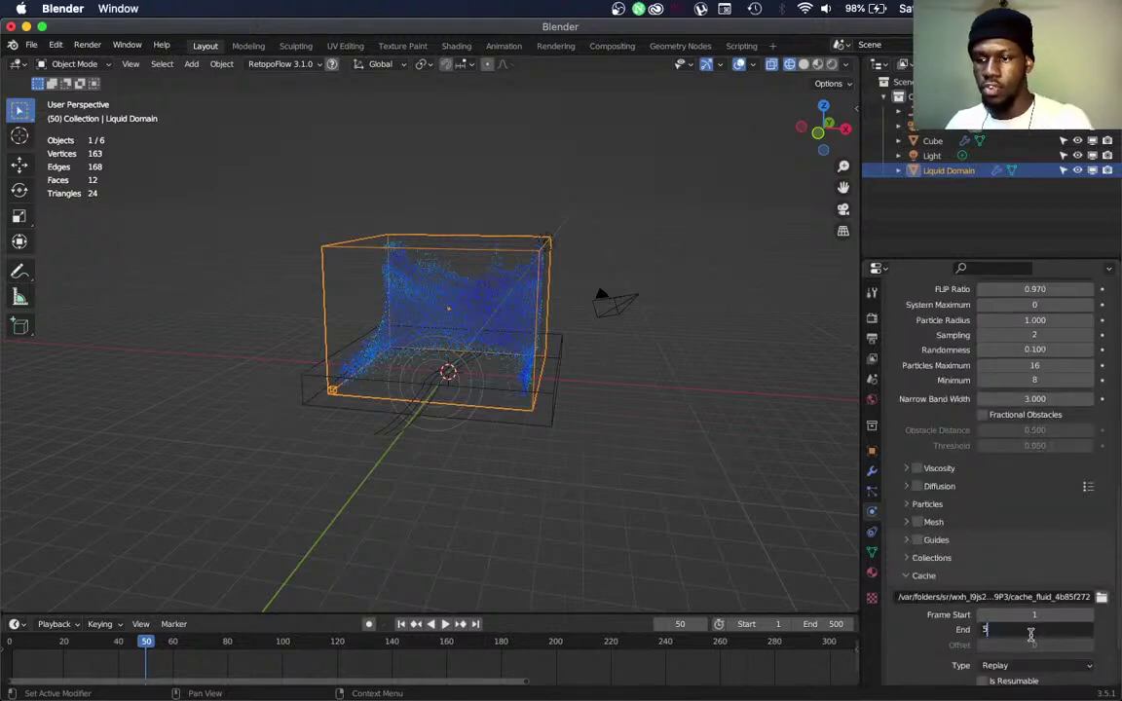
pyautogui.press('Return')
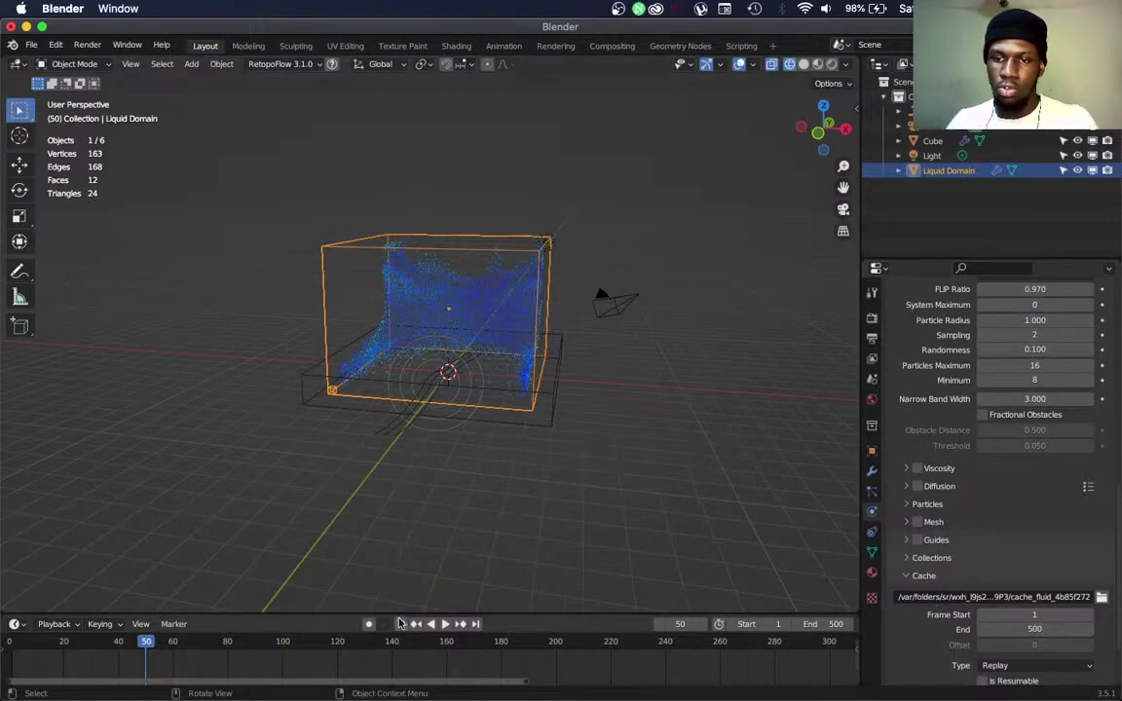
# Play the simulation up to about frame 116, pause it, and inspect the liquid from above and from the front
pyautogui.press('space')
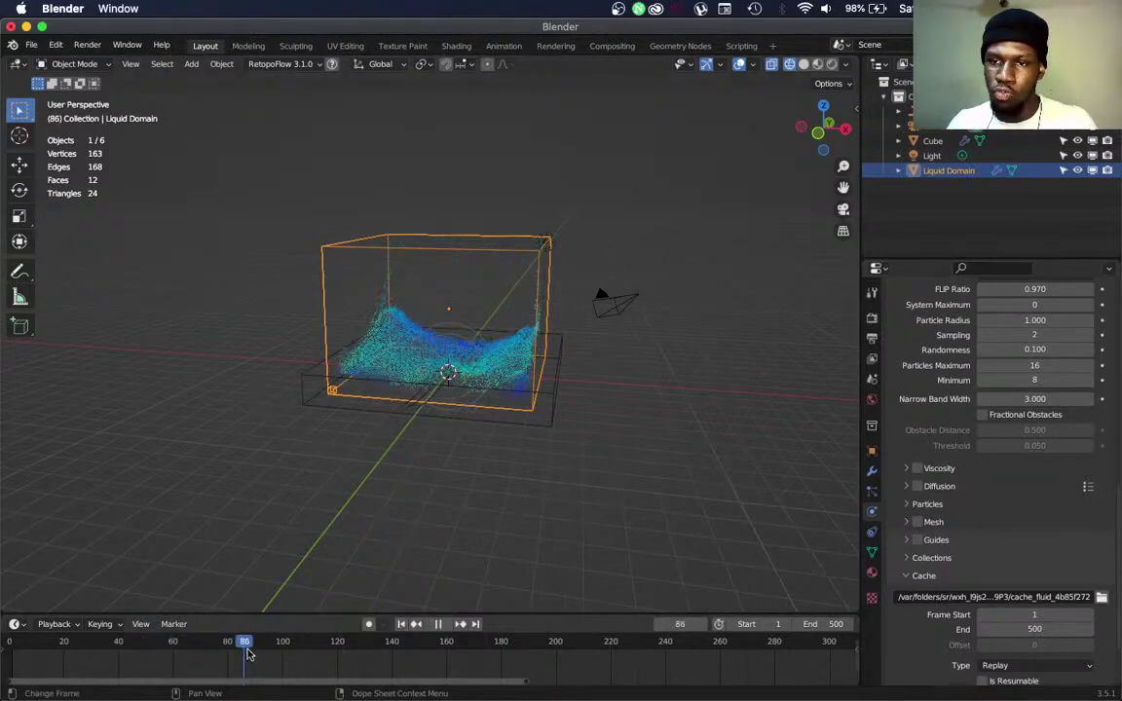
pyautogui.press('space')
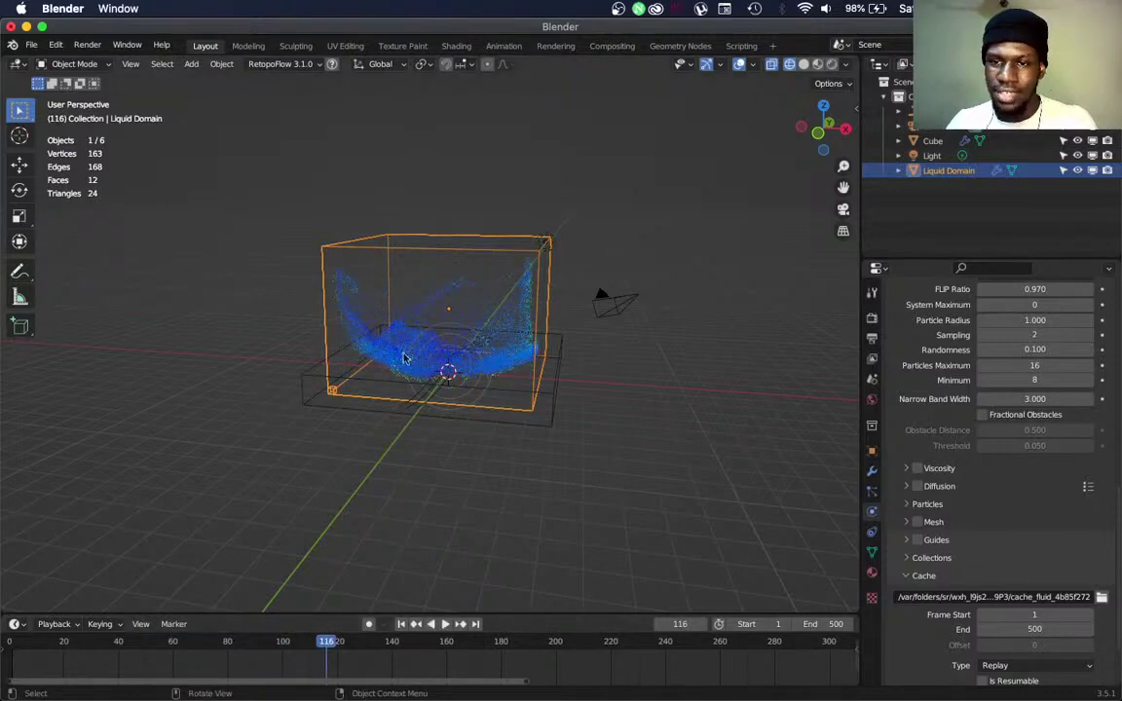
pyautogui.moveTo(423, 351); pyautogui.dragTo(432, 443, button='middle')
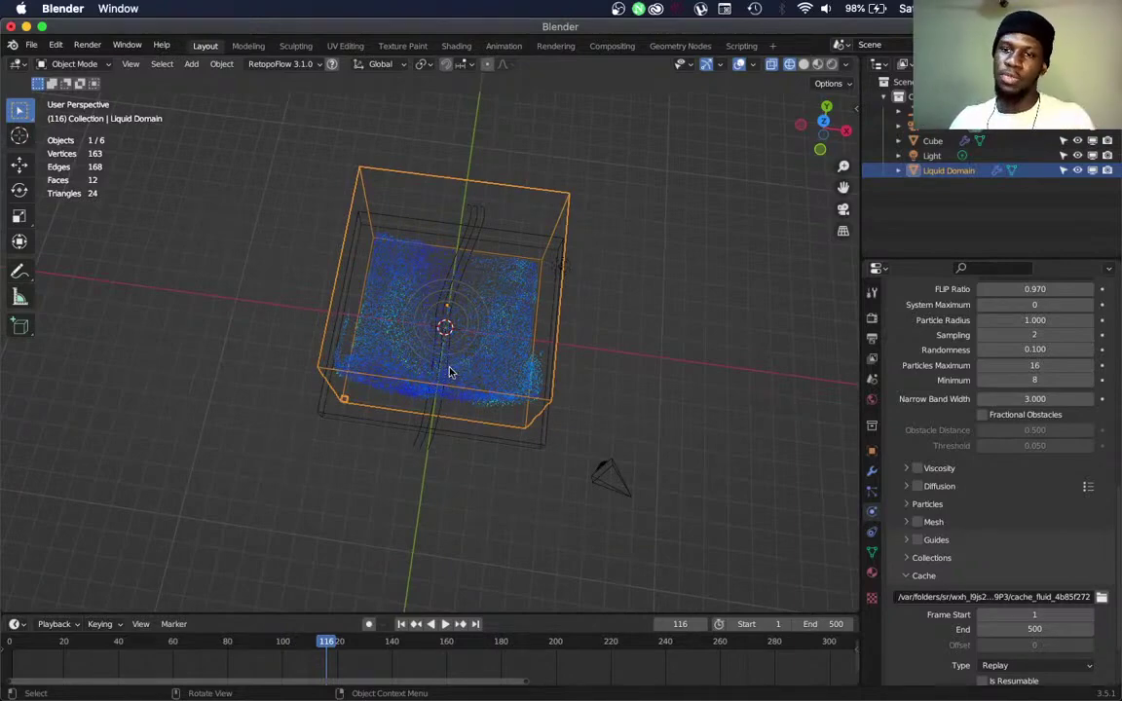
pyautogui.moveTo(525, 336); pyautogui.dragTo(541, 231, button='middle')
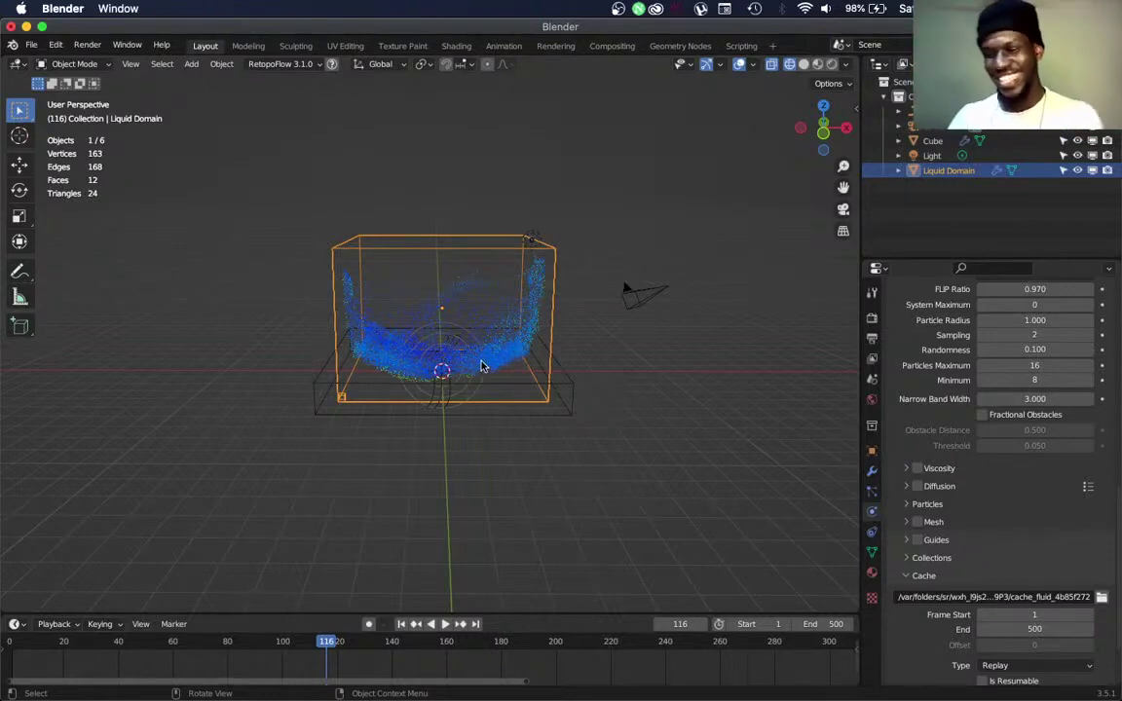
# Replay the simulation from the first frame, examine the parting liquid up close and from the front, and stop playback
pyautogui.click(400, 625)
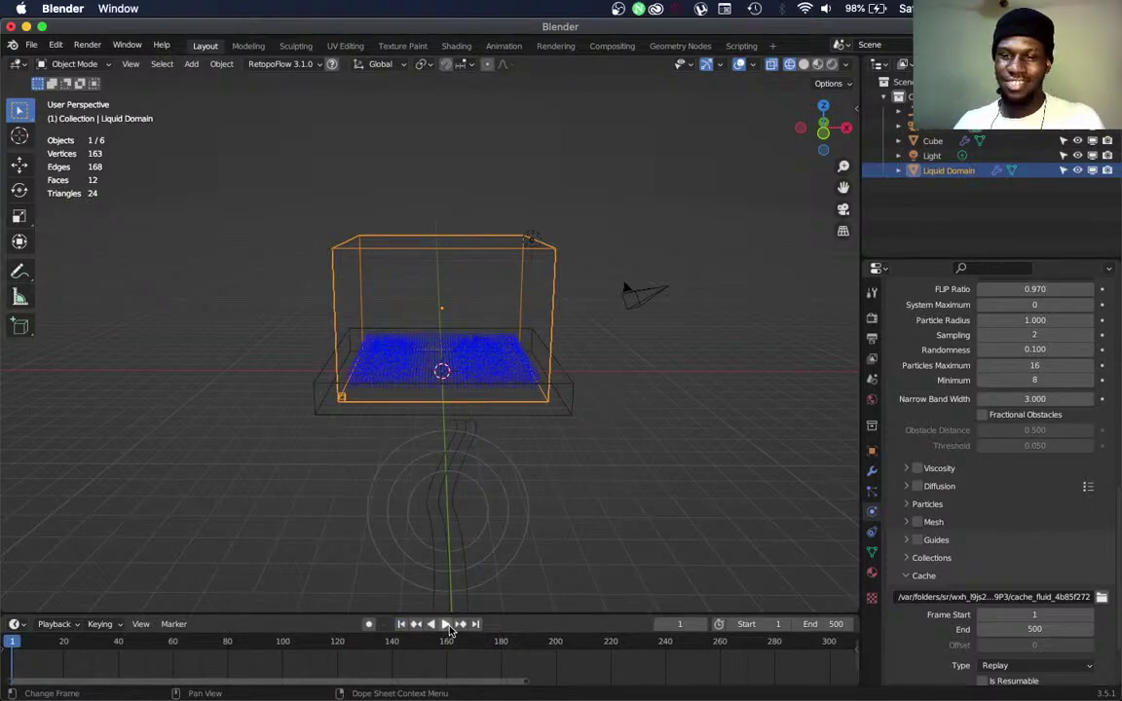
pyautogui.click(445, 626)
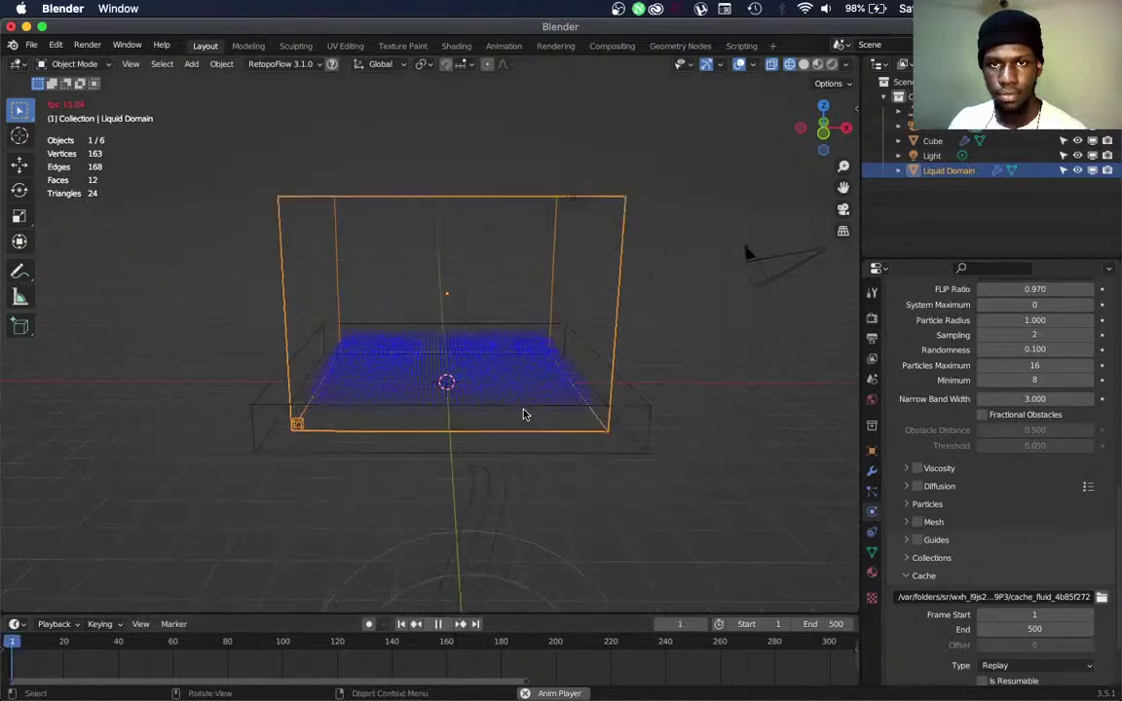
pyautogui.scroll(5, 526, 411)
pyautogui.moveTo(532, 411)
pyautogui.mouseDown(button='middle')
pyautogui.moveTo(518, 403)
pyautogui.moveTo(536, 418)
pyautogui.mouseUp(button='middle')
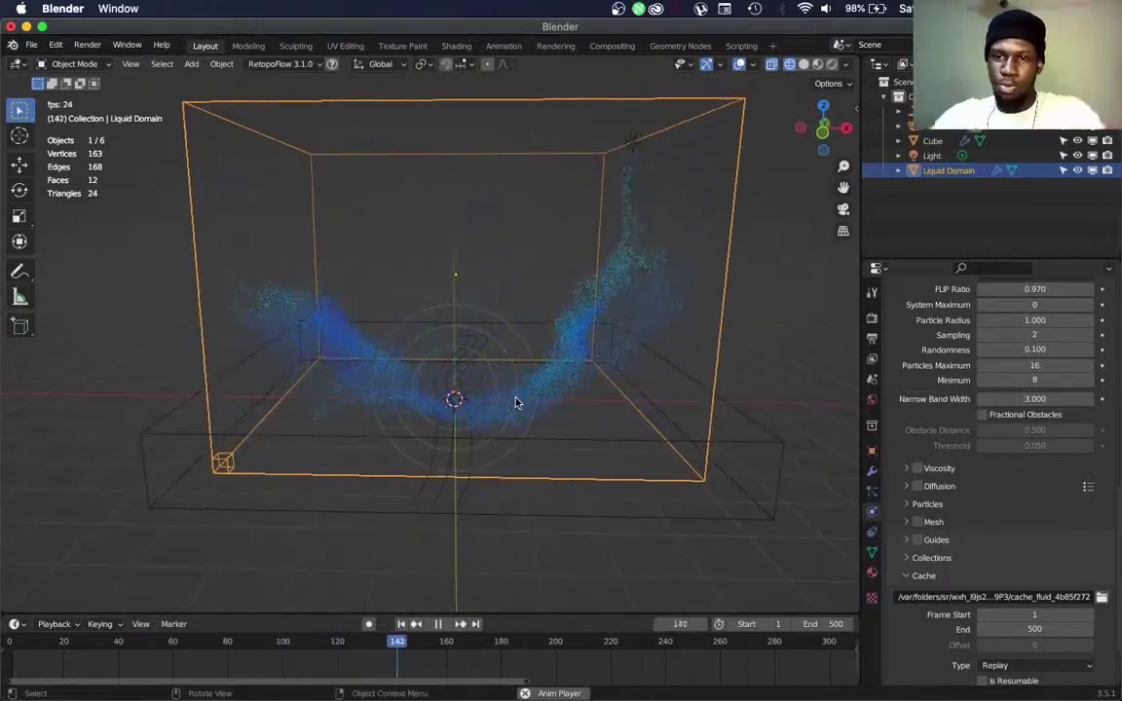
pyautogui.moveTo(527, 399)
pyautogui.mouseDown(button='middle')
pyautogui.moveTo(564, 391)
pyautogui.moveTo(536, 386)
pyautogui.moveTo(540, 397)
pyautogui.mouseUp(button='middle')
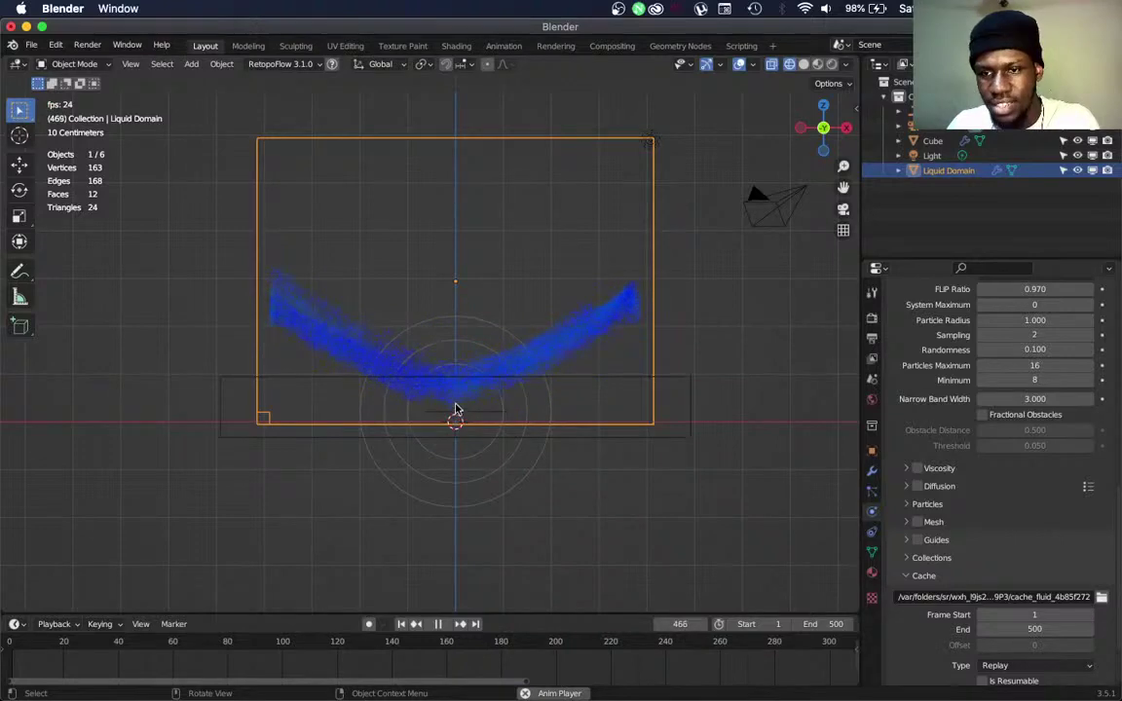
pyautogui.scroll(10, 481, 392)
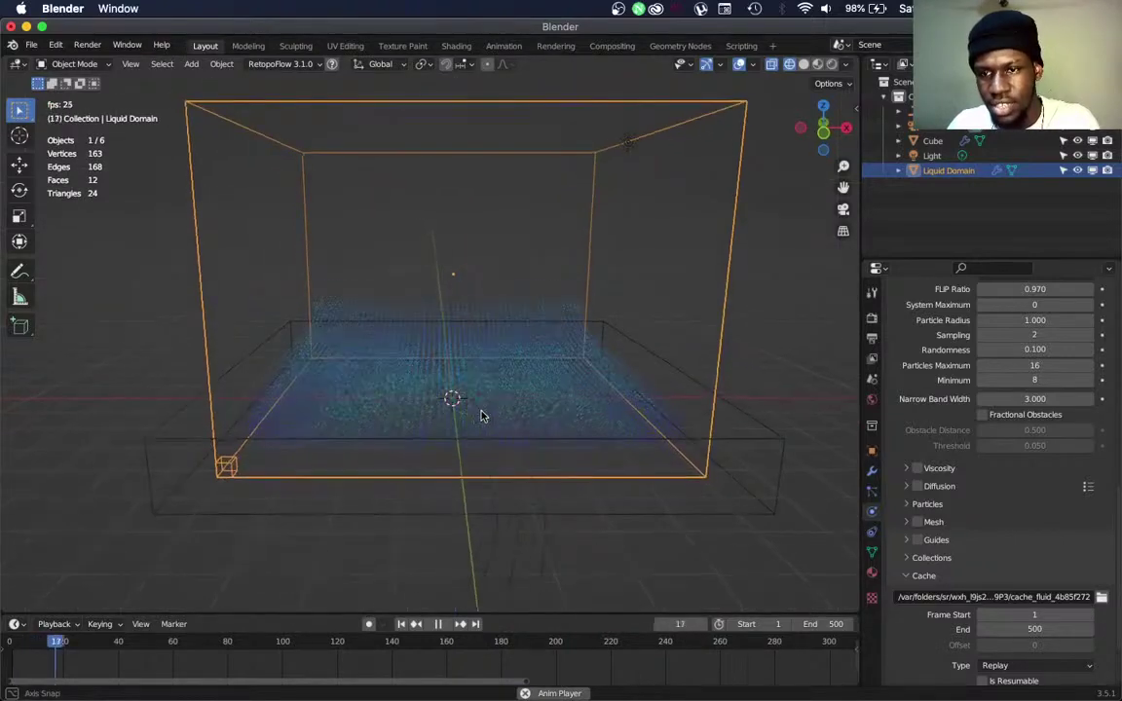
pyautogui.click(440, 624)
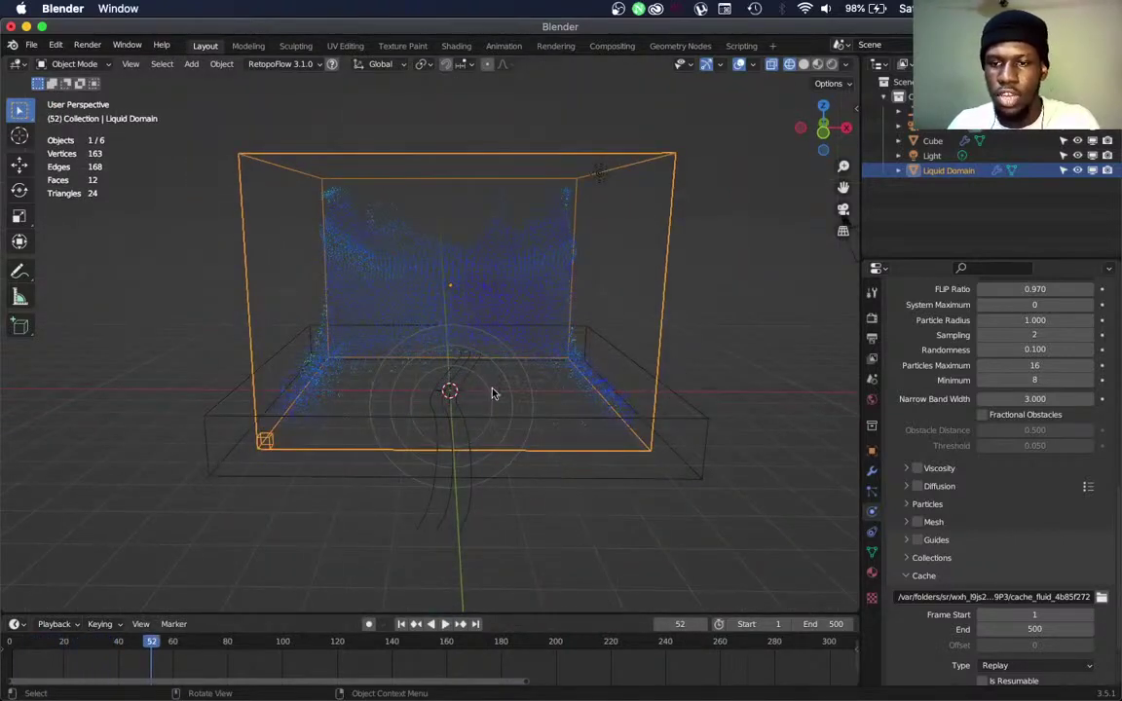
# Select the flow cube together with the Liquid Domain at frame 1 and scale both by about 1.80 along Y
pyautogui.hscroll(5, 442, 348)
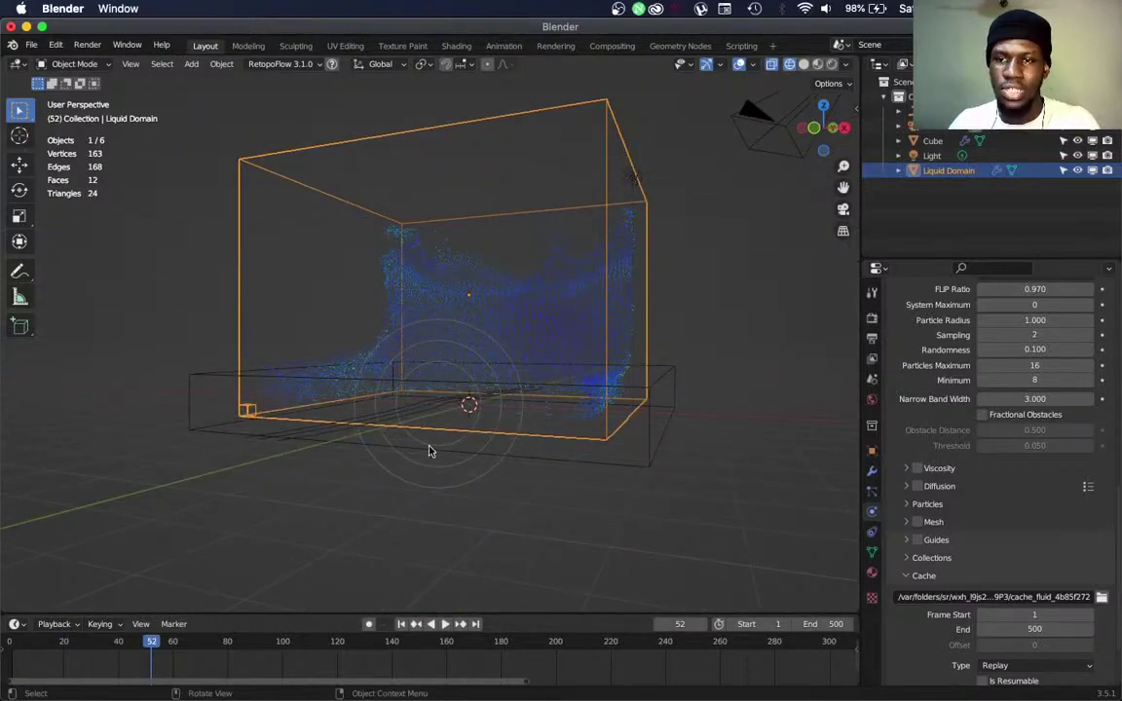
pyautogui.hscroll(-5, 479, 413)
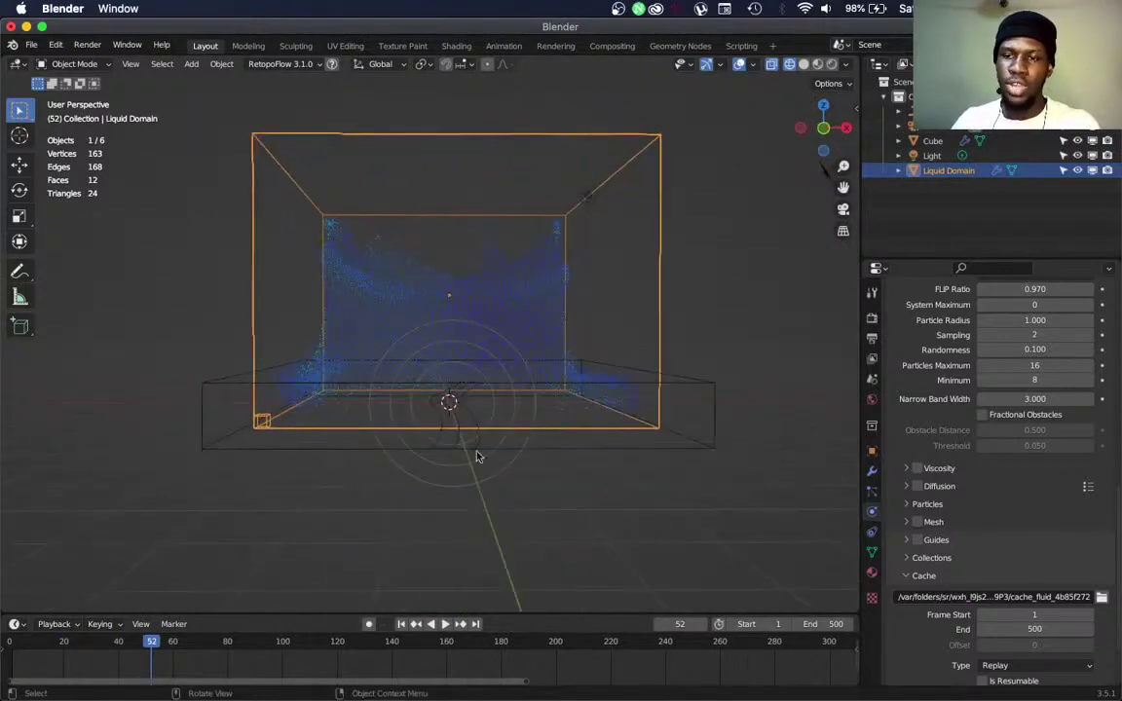
pyautogui.moveTo(512, 412); pyautogui.dragTo(467, 404, button='middle')
pyautogui.keyDown('shift'); pyautogui.click(467, 404); pyautogui.keyUp('shift')
pyautogui.hotkey('shift', 'Left')
pyautogui.press('s')
pyautogui.press('y')
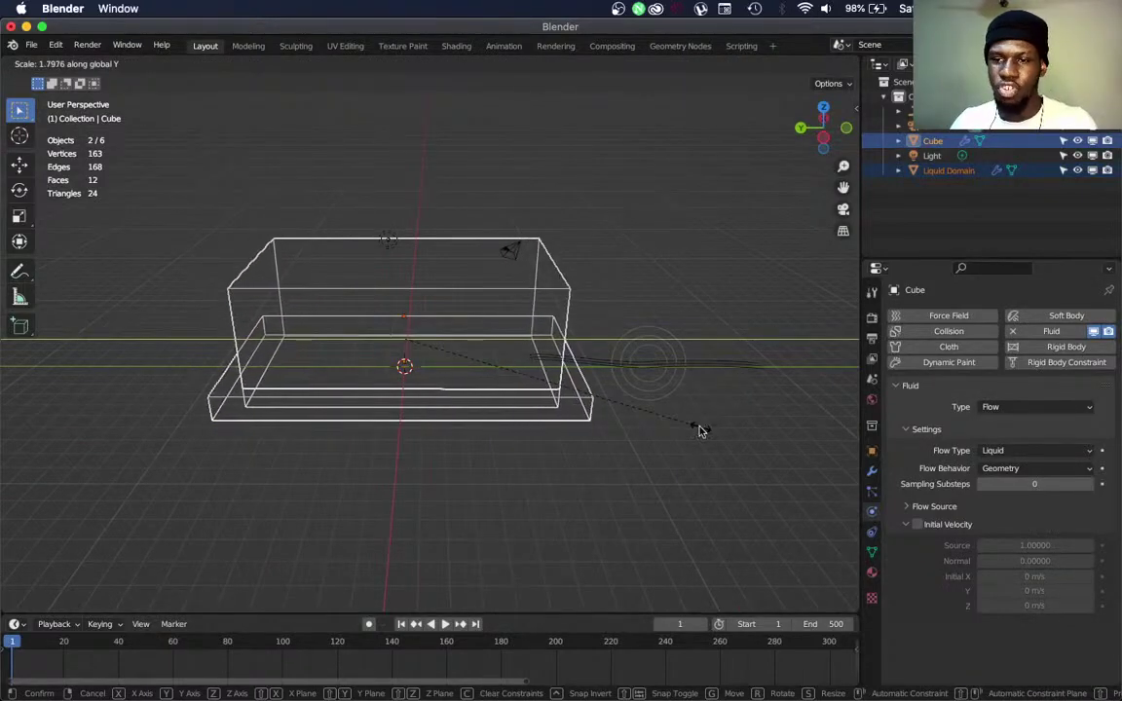
pyautogui.click(698, 430)
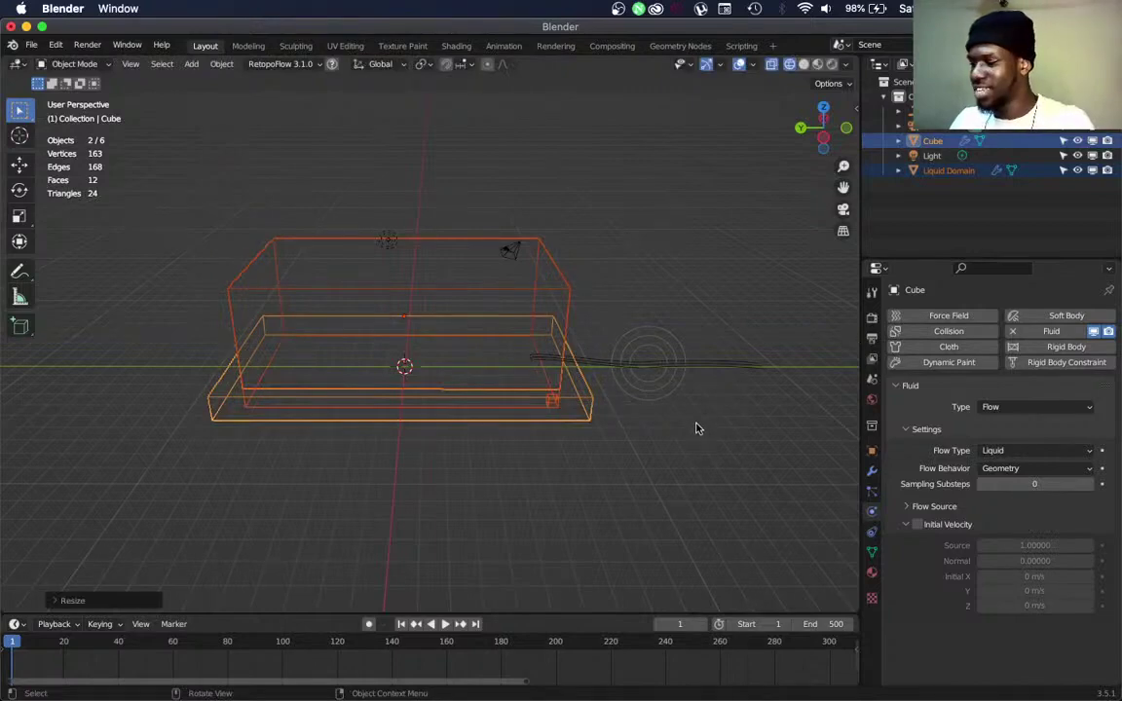
# Move the Liquid Domain and flow cube along positive Y, apply their scale, and deselect them
pyautogui.press('g')
pyautogui.press('y')
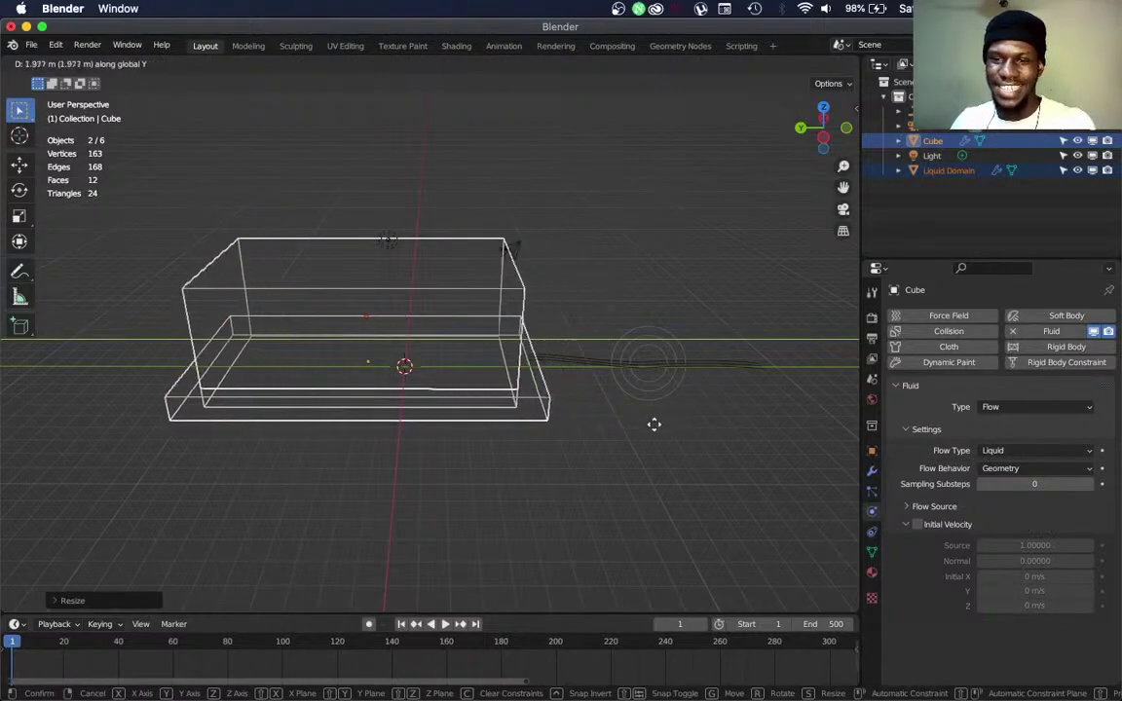
pyautogui.click(595, 438)
pyautogui.keyDown('shift'); pyautogui.moveTo(506, 399); pyautogui.dragTo(571, 369, button='middle'); pyautogui.keyUp('shift')
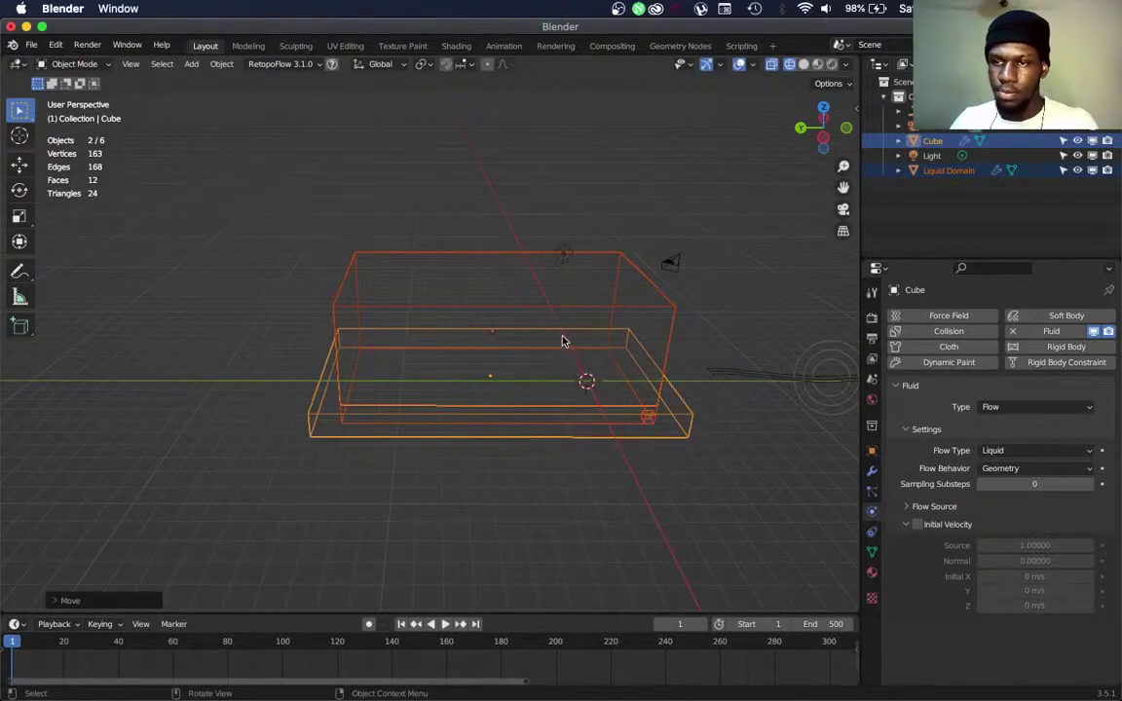
pyautogui.hotkey('ctrl', 'a')
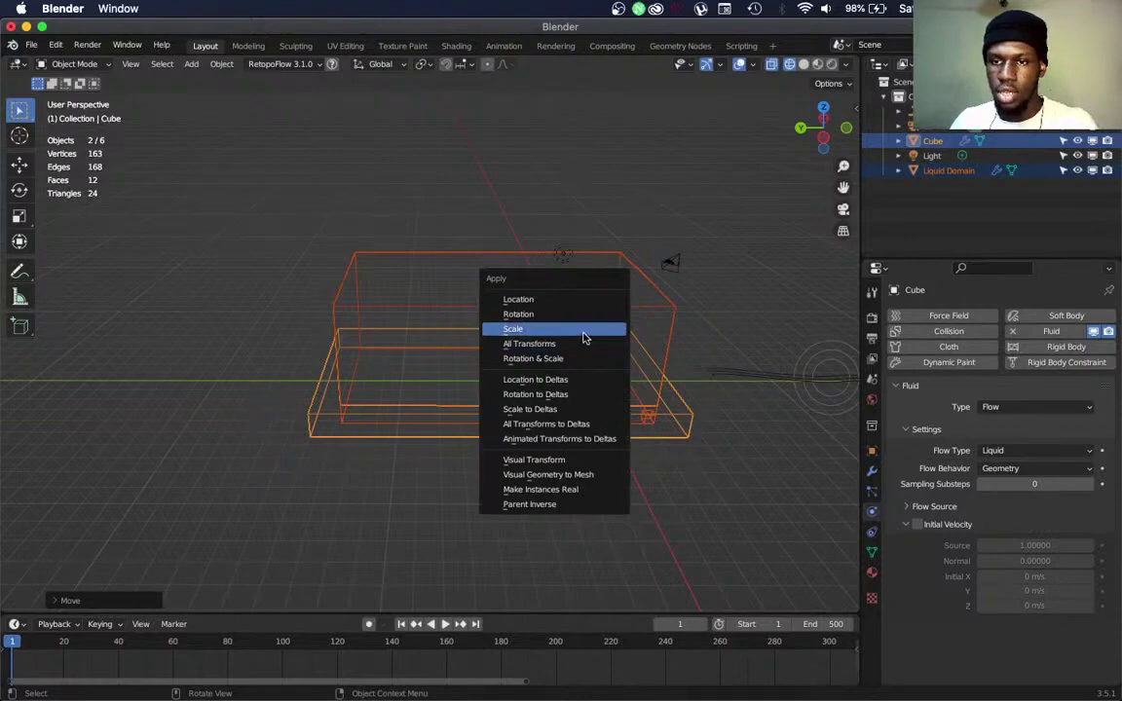
pyautogui.click(584, 338)
pyautogui.click(583, 505)
# Play the simulation in the lengthened domain, examine the liquid from the side and front, and return to the first frame
pyautogui.moveTo(583, 504); pyautogui.dragTo(521, 556, button='middle')
pyautogui.click(443, 624)
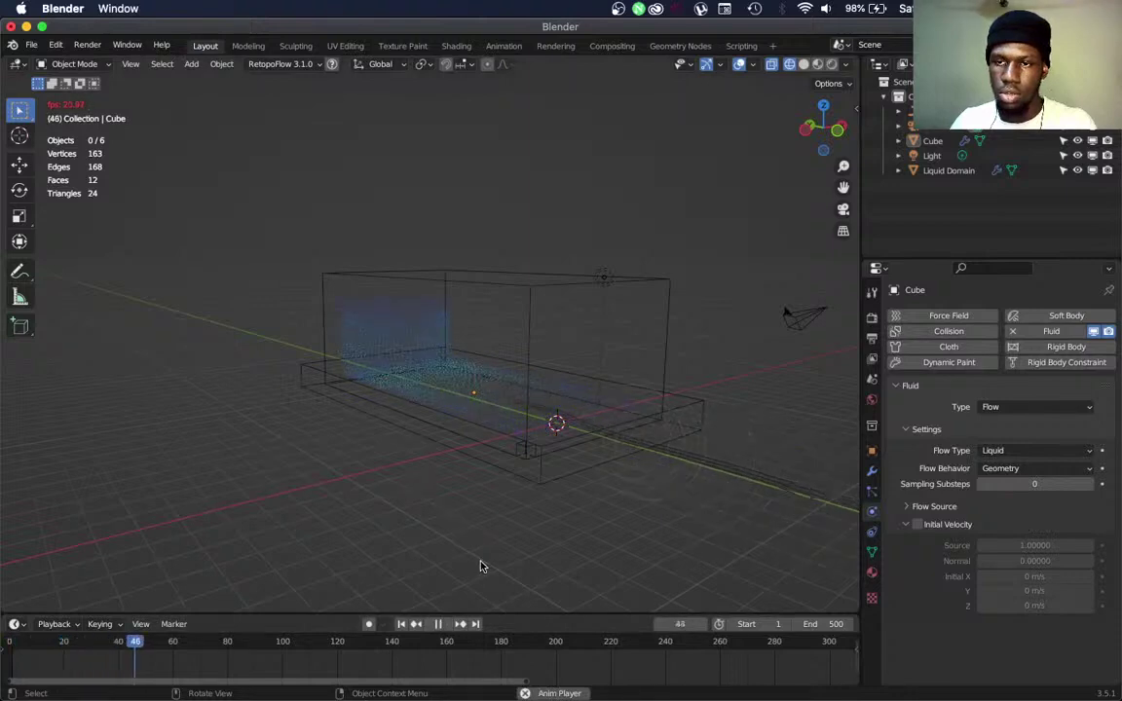
pyautogui.moveTo(518, 483); pyautogui.dragTo(592, 381, button='middle')
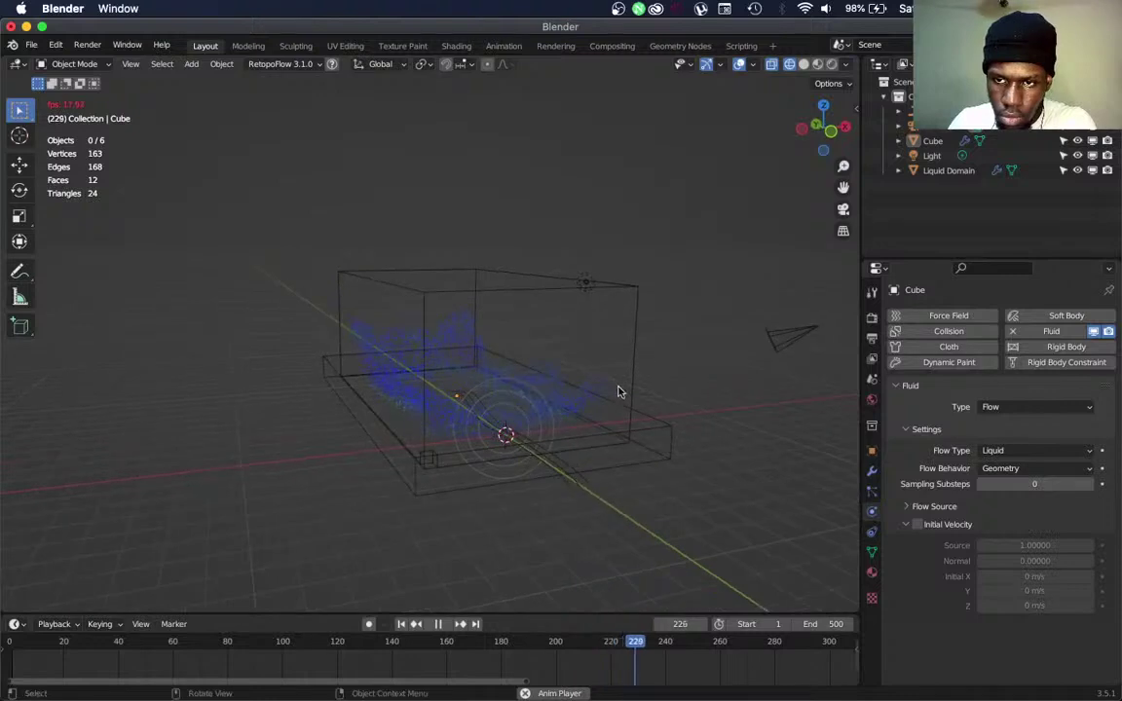
pyautogui.scroll(5, 604, 400)
pyautogui.moveTo(569, 397); pyautogui.dragTo(554, 388, button='middle')
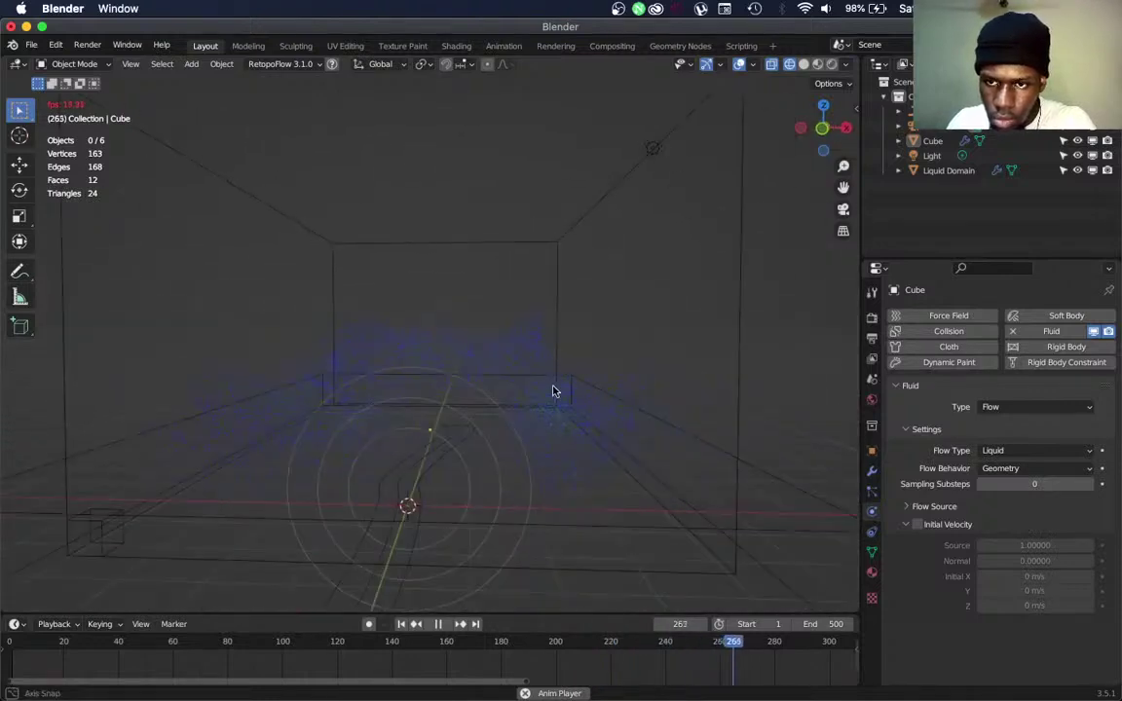
pyautogui.click(439, 623)
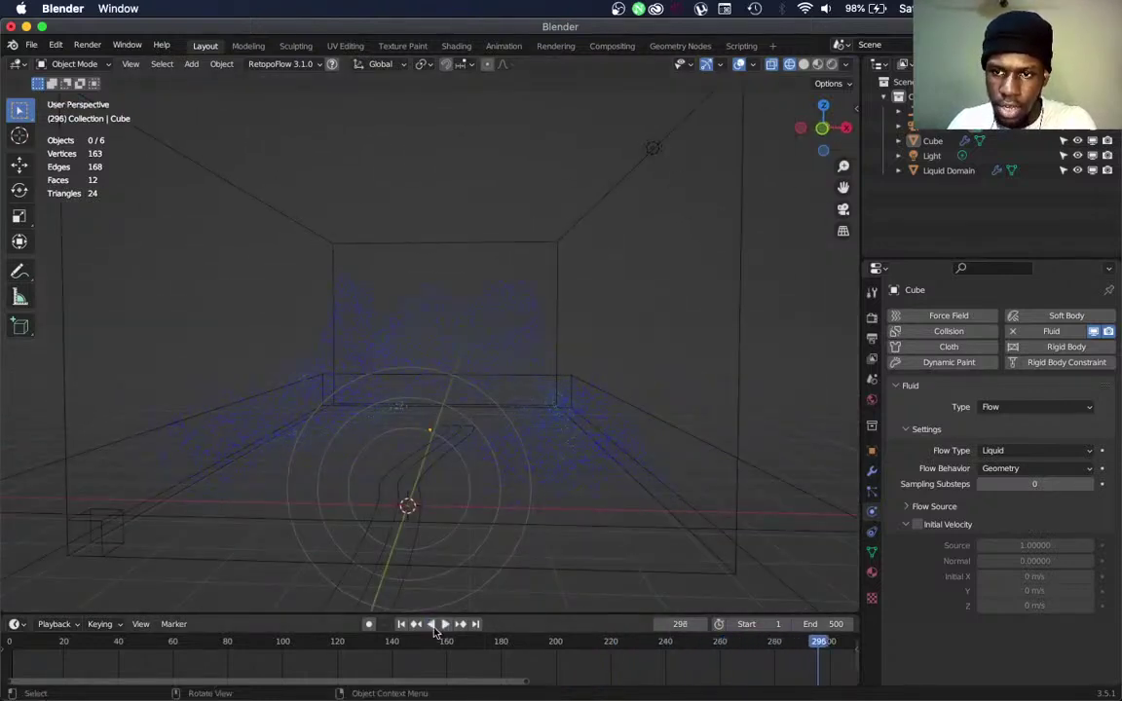
pyautogui.click(409, 624)
# Select the flow cube together with the Liquid Domain at frame 1, scale both by about 1.4 along X, and apply their scale
pyautogui.scroll(-5, 458, 395)
pyautogui.moveTo(458, 395); pyautogui.dragTo(479, 435, button='middle')
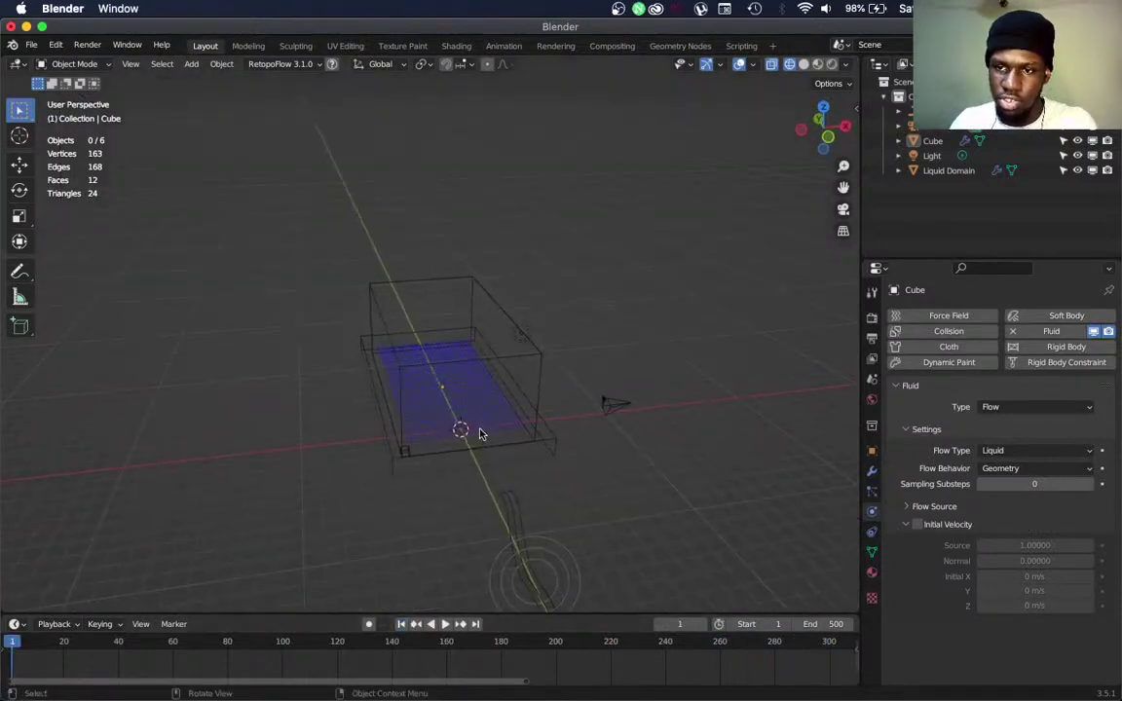
pyautogui.click(533, 416)
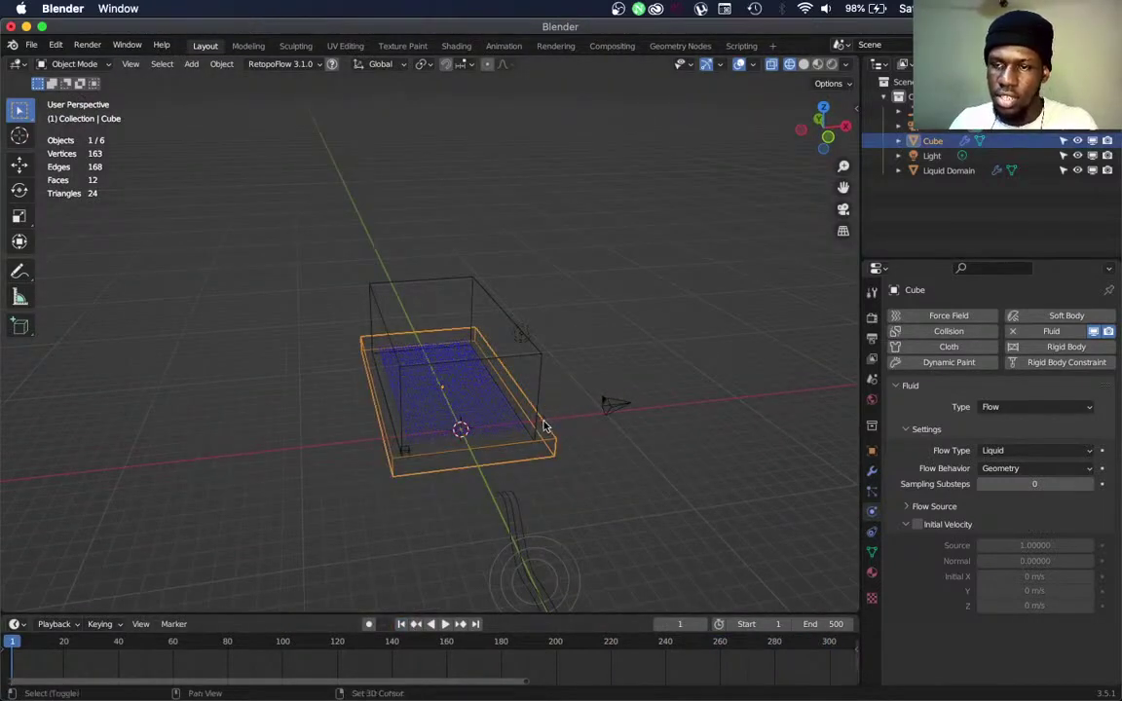
pyautogui.click(542, 418)
pyautogui.click(541, 418)
pyautogui.keyDown('shift'); pyautogui.click(545, 395); pyautogui.keyUp('shift')
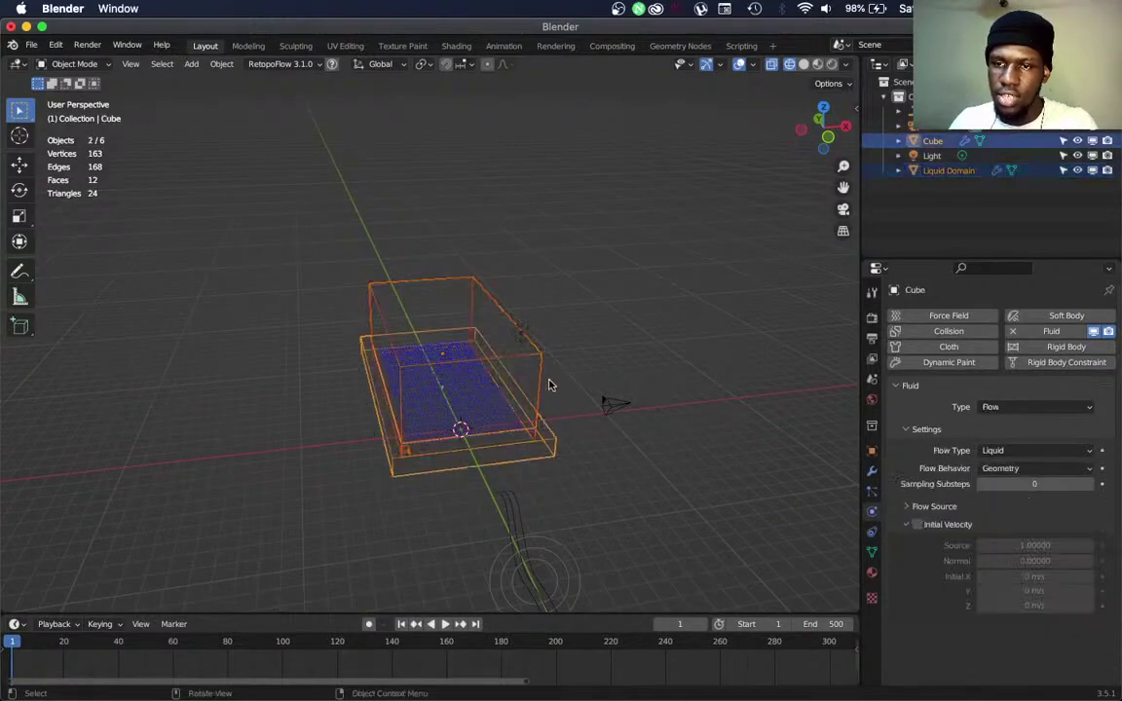
pyautogui.press('s')
pyautogui.press('x')
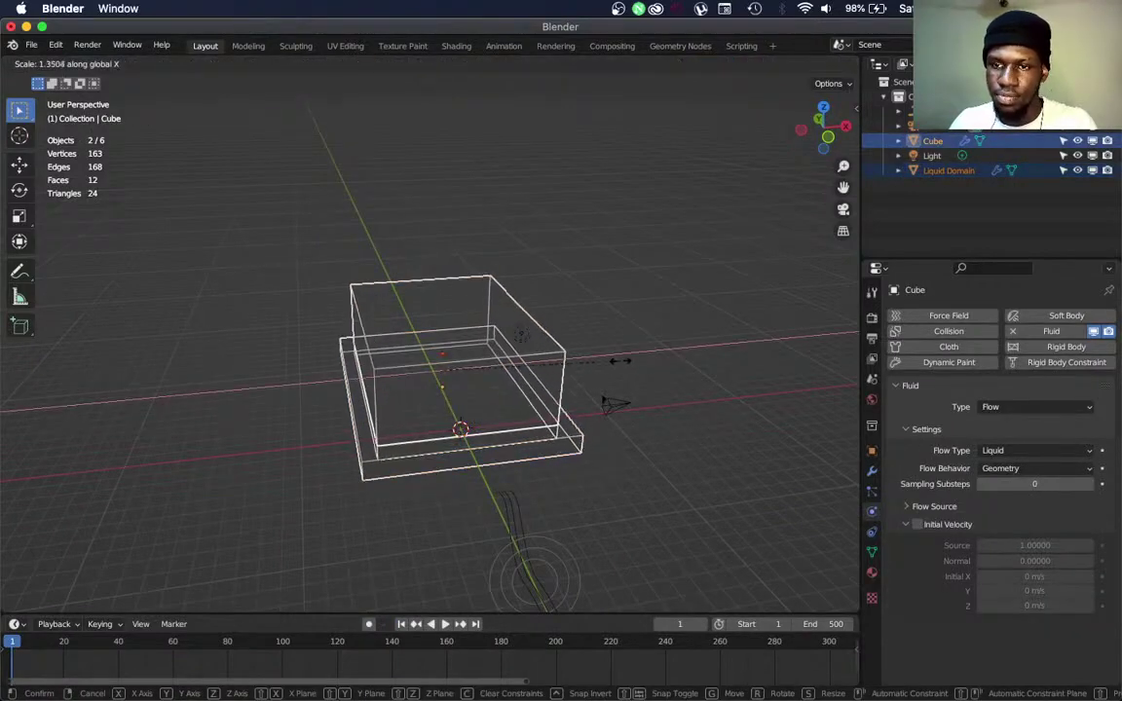
pyautogui.click(628, 361)
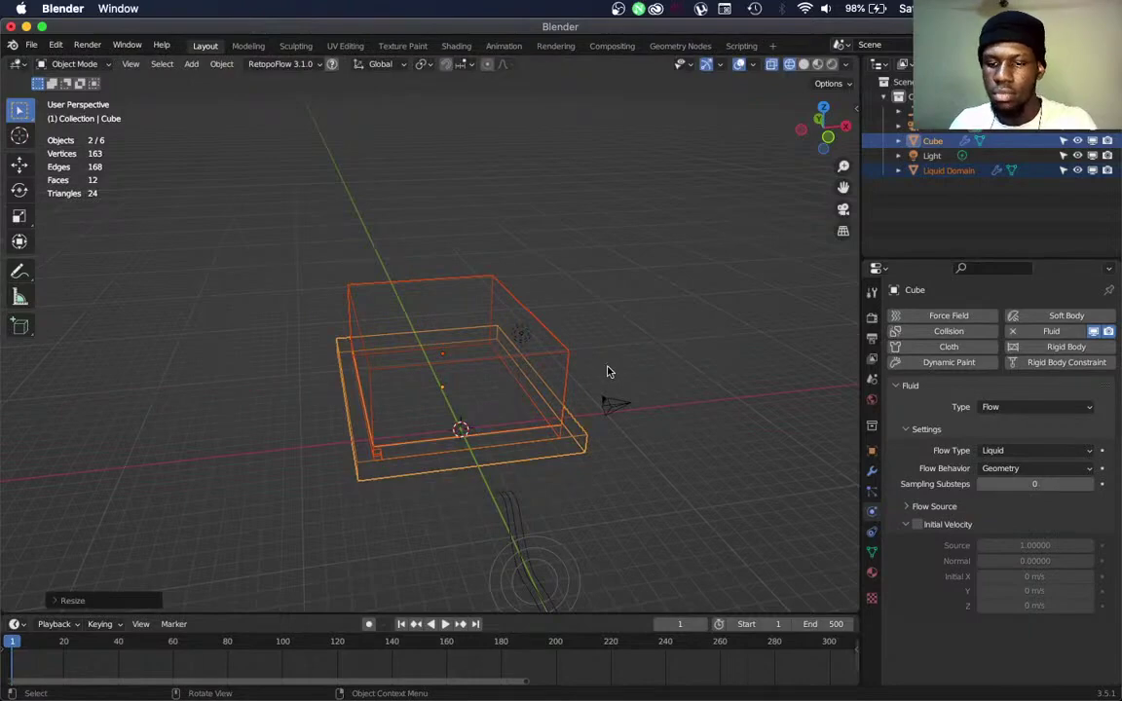
pyautogui.hotkey('ctrl', 'a')
pyautogui.click(608, 375)
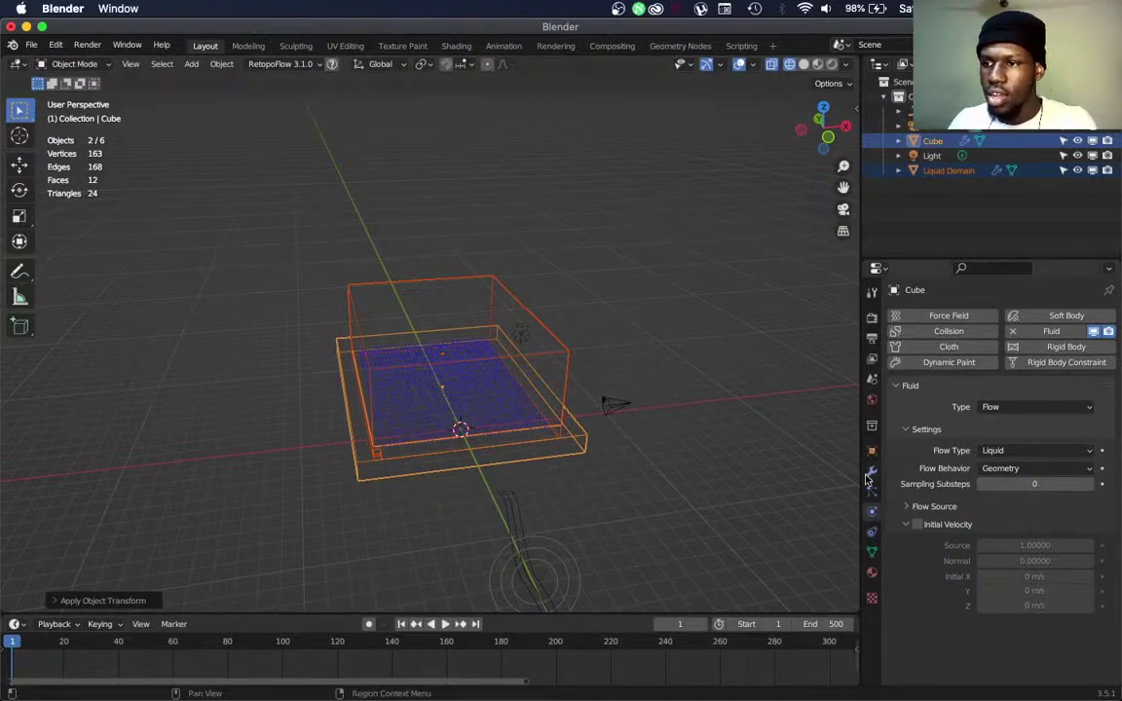
# Select only the Liquid Domain and set its Resolution Divisions to 50
pyautogui.click(569, 360)
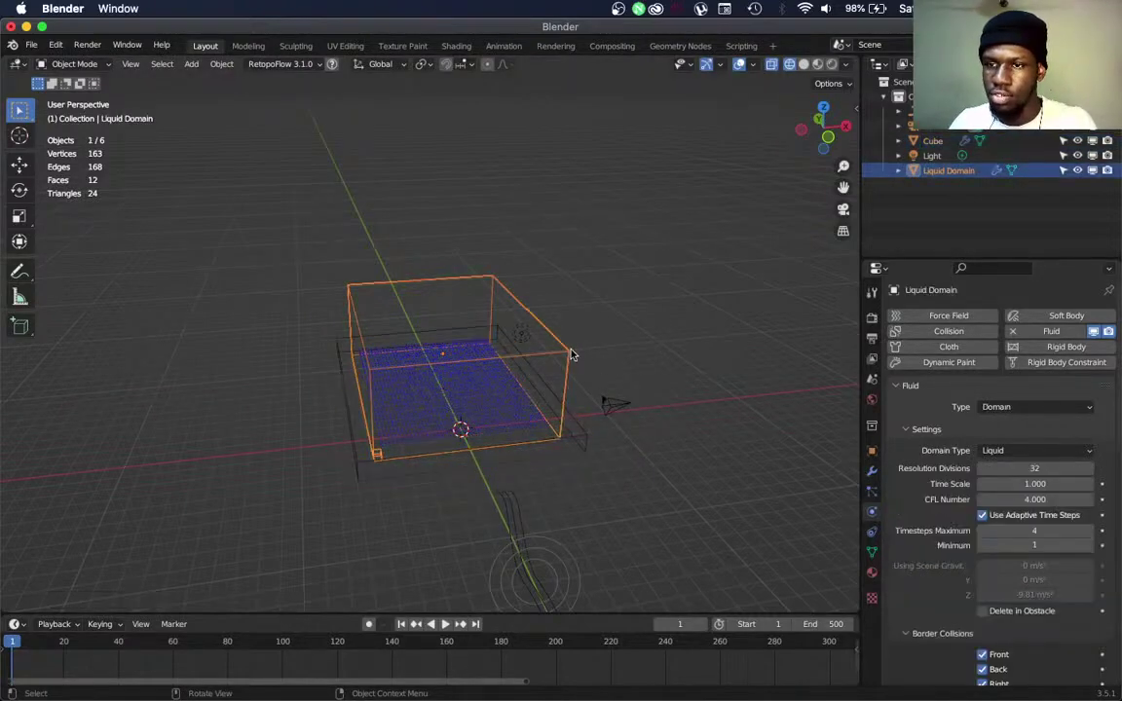
pyautogui.click(1055, 472)
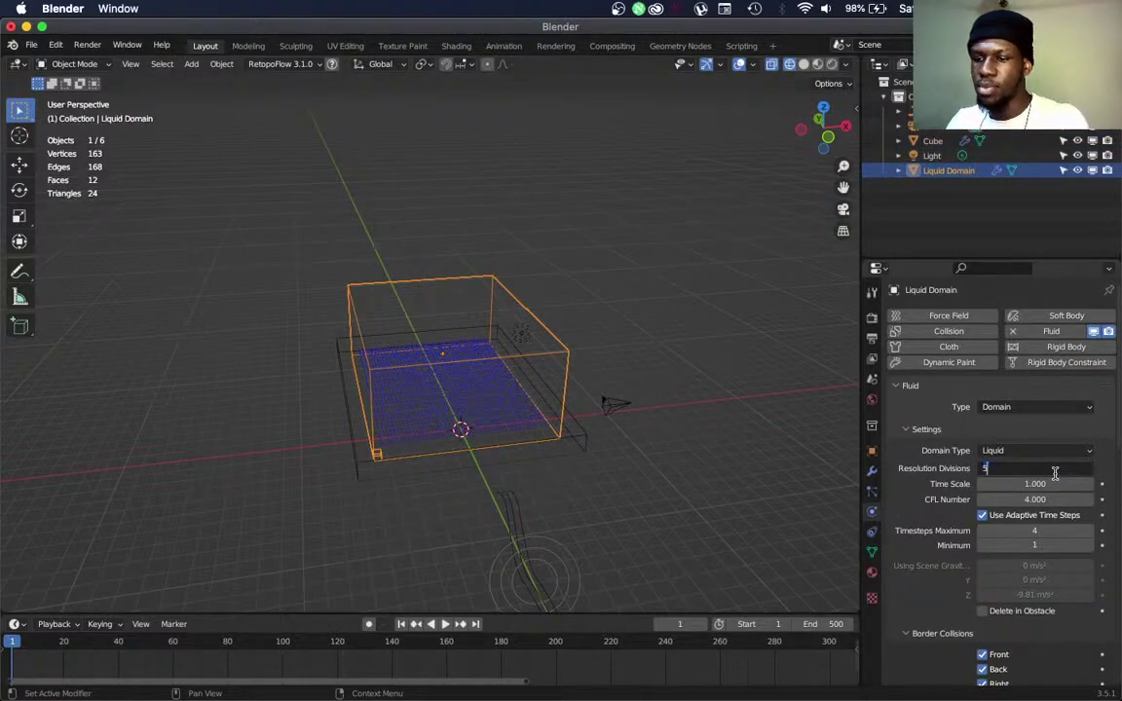
pyautogui.write('50')
pyautogui.press('Return')
# Play the simulation in the widened domain and examine how the liquid parts from the side, straight from the front, and from a raised angle
pyautogui.moveTo(521, 366); pyautogui.dragTo(535, 472, button='middle')
pyautogui.scroll(3, 553, 338)
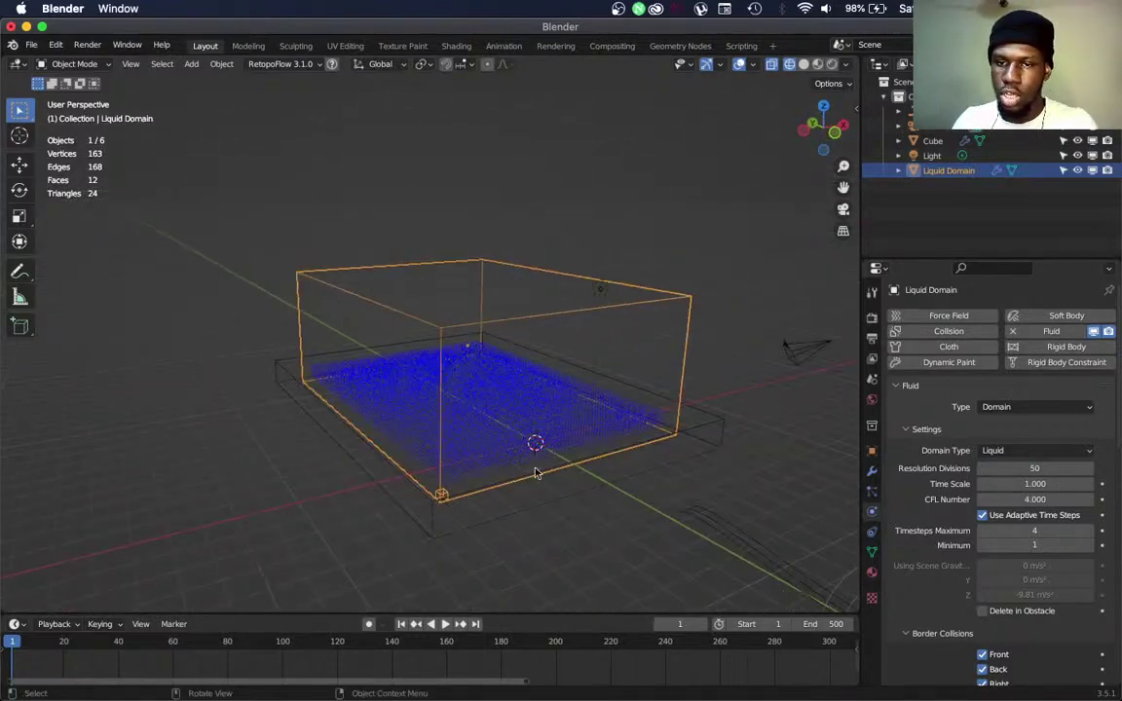
pyautogui.click(446, 624)
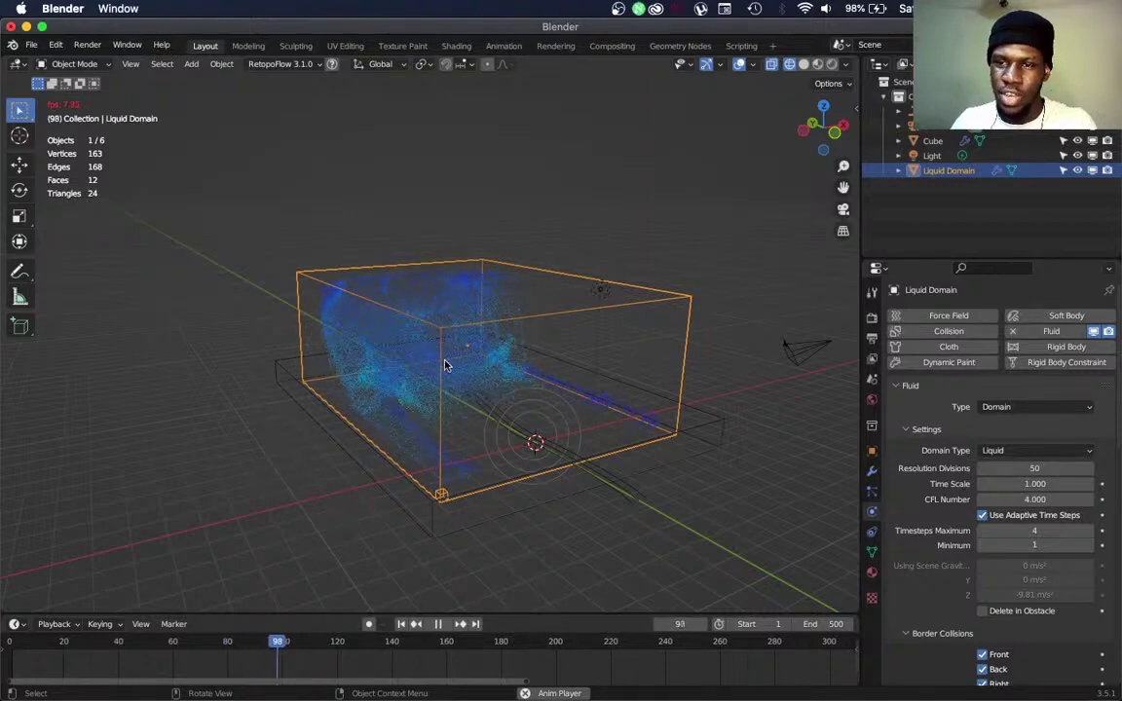
pyautogui.moveTo(689, 405); pyautogui.dragTo(644, 380, button='middle')
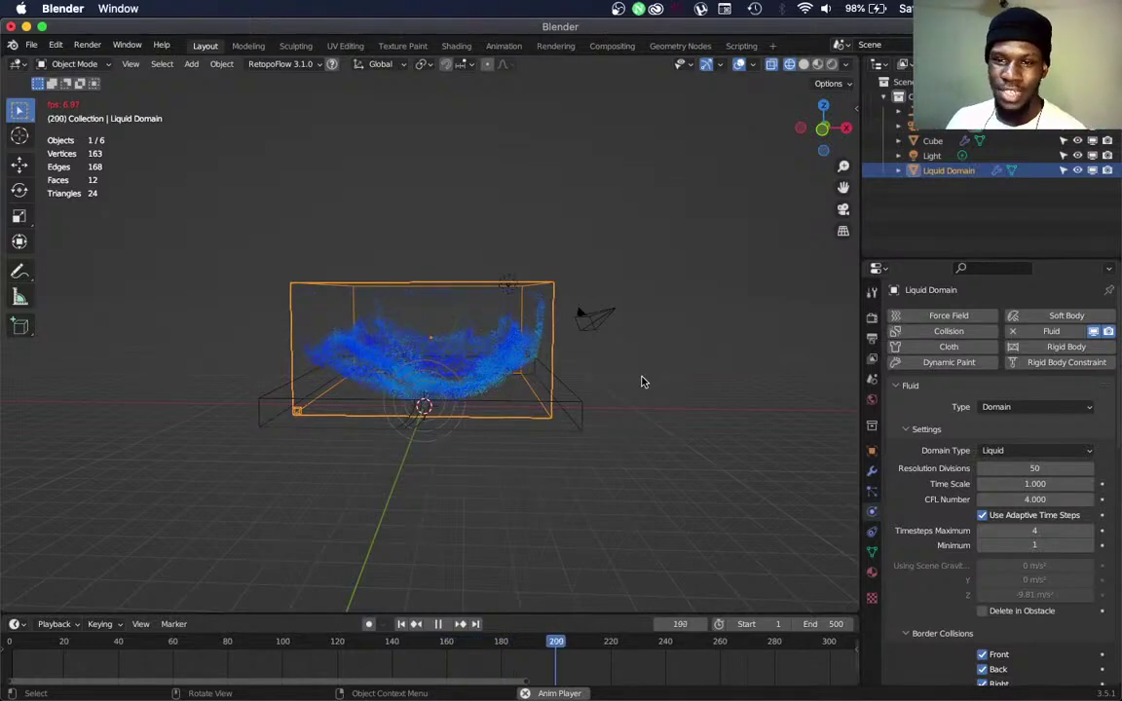
pyautogui.scroll(5, 642, 381)
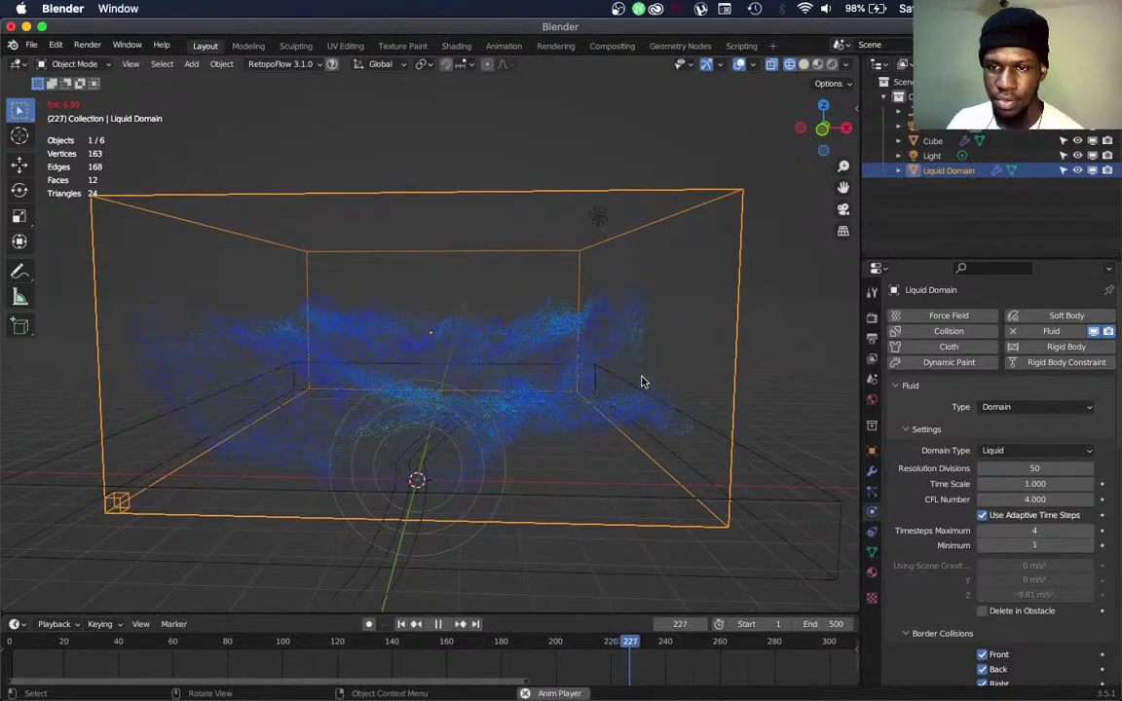
pyautogui.scroll(-3, 642, 381)
pyautogui.moveTo(649, 380); pyautogui.dragTo(690, 394, button='middle')
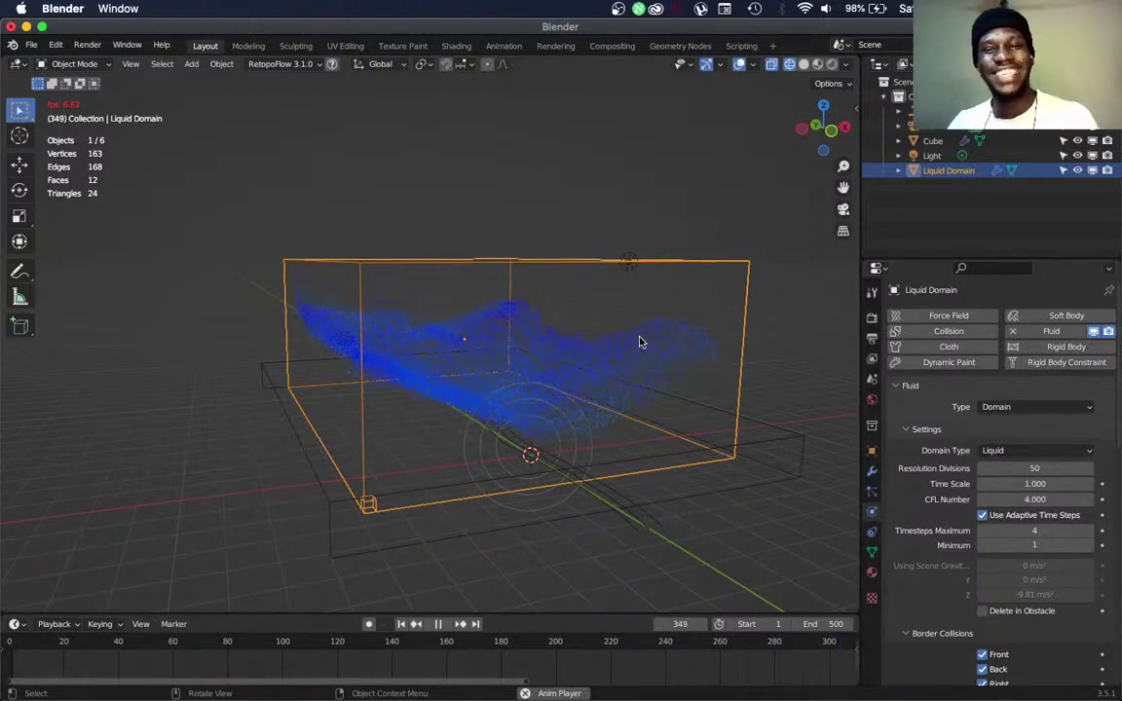
pyautogui.press('KP_1')
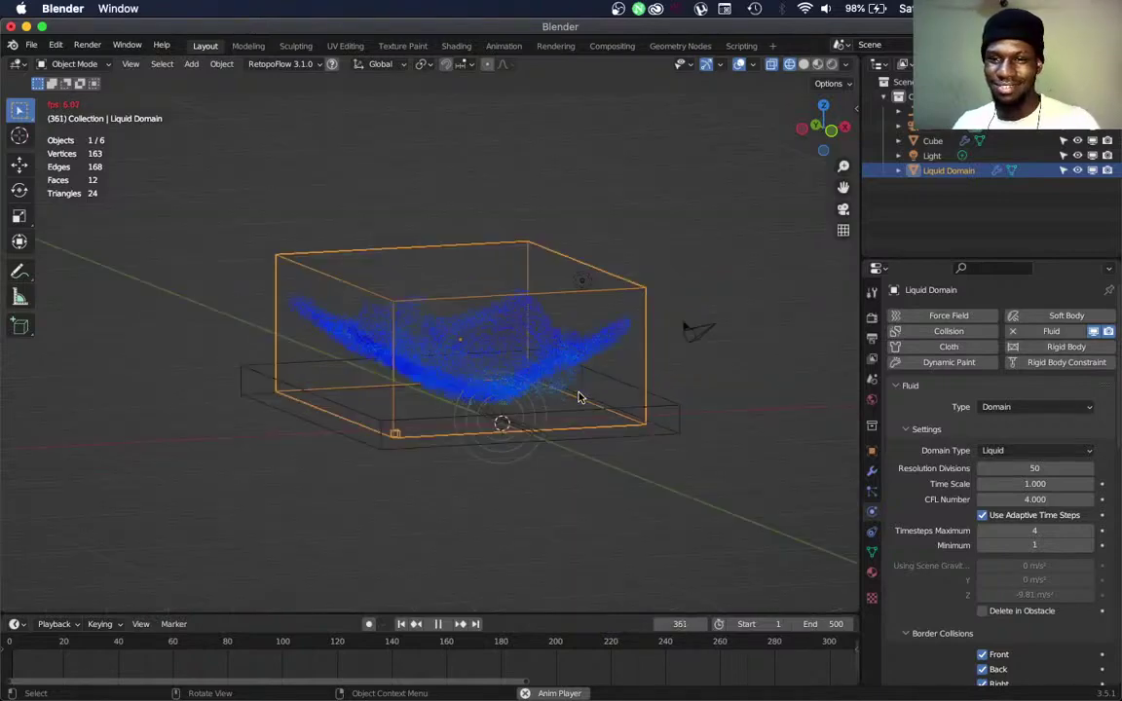
pyautogui.moveTo(505, 373); pyautogui.dragTo(508, 407, button='middle')
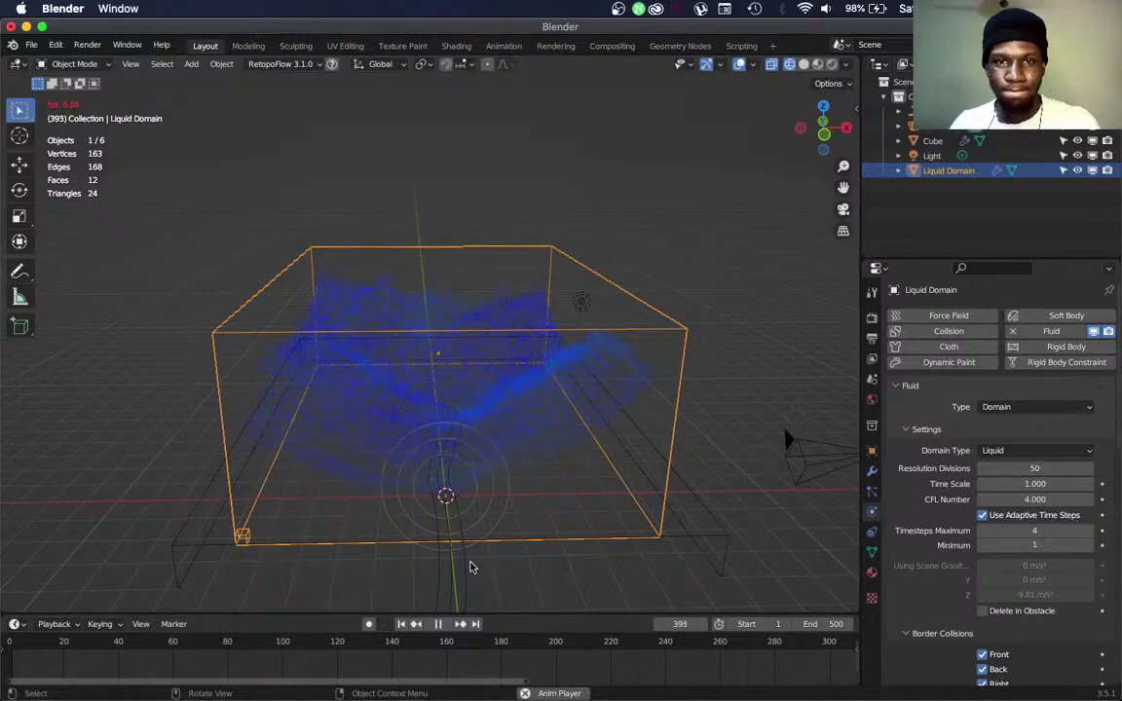
pyautogui.press('KP_1')
pyautogui.scroll(4, 552, 416)
pyautogui.scroll(2, 553, 419)
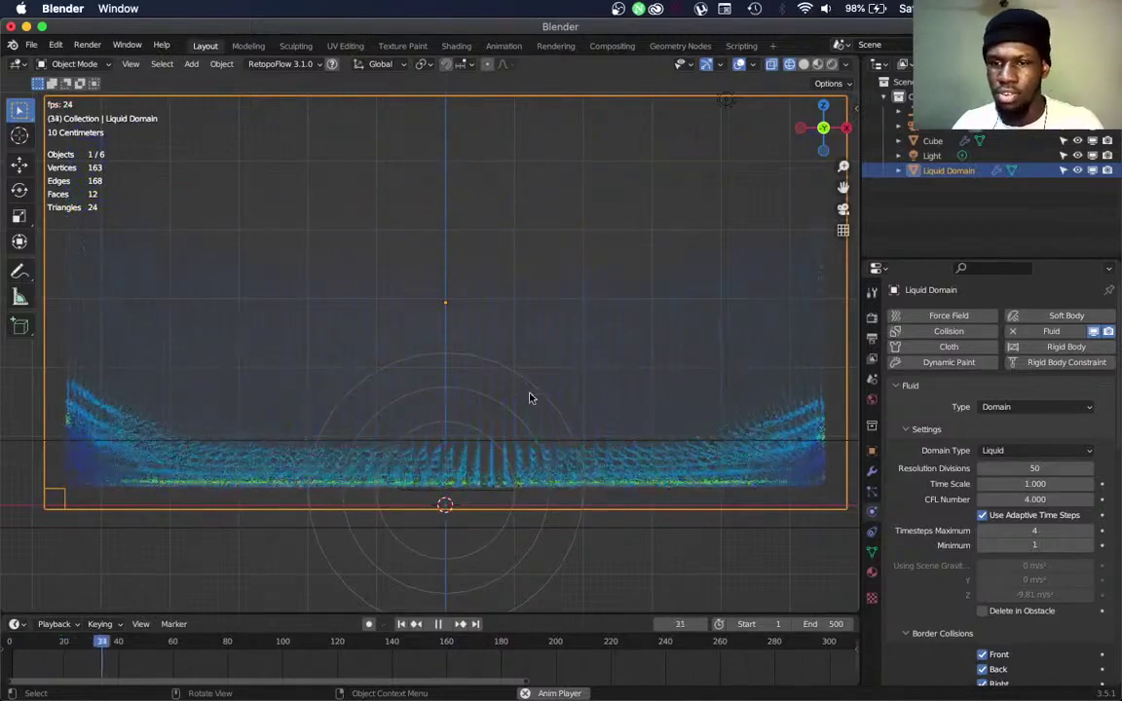
pyautogui.scroll(-3, 542, 371)
pyautogui.moveTo(541, 371); pyautogui.dragTo(540, 400, button='middle')
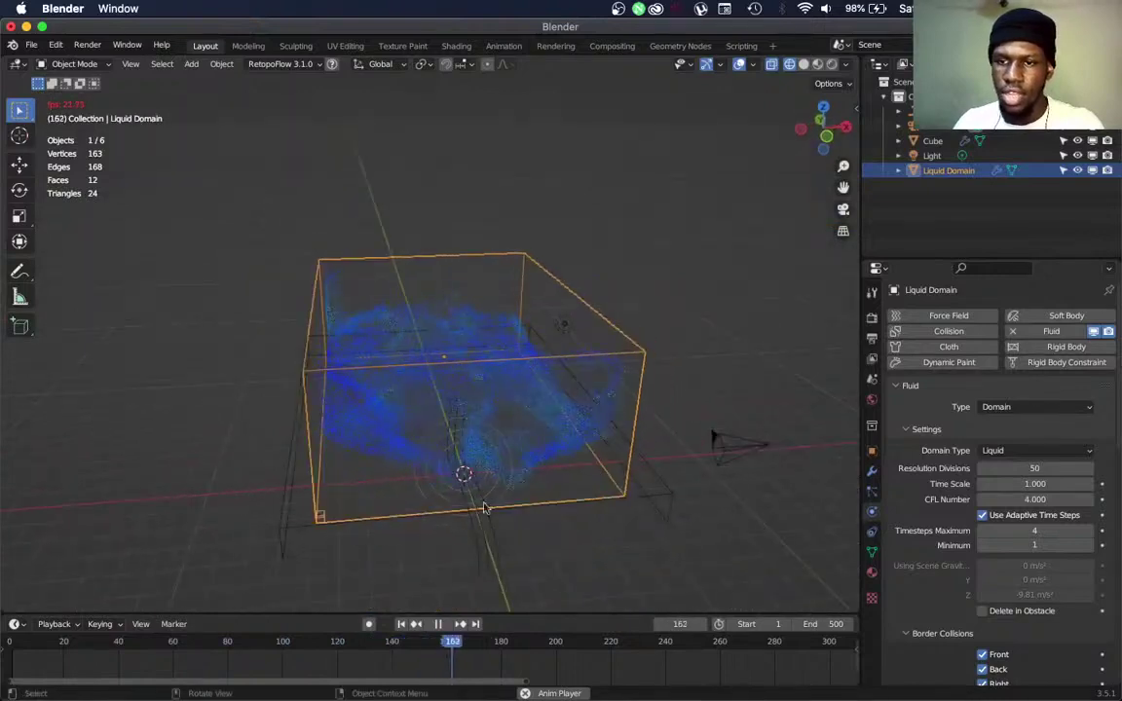
# Replay the simulation from the first frame, pause it at frame 464, and examine the parted liquid up close and from an angle
pyautogui.click(402, 624)
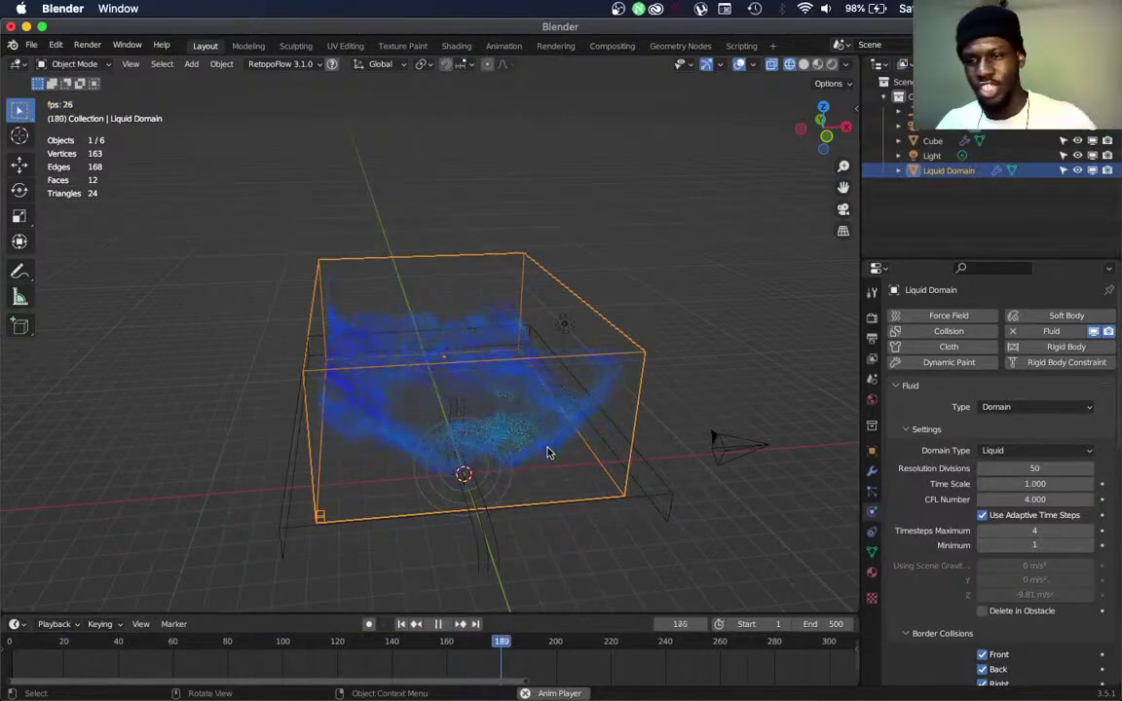
pyautogui.moveTo(544, 406); pyautogui.dragTo(545, 365, button='middle')
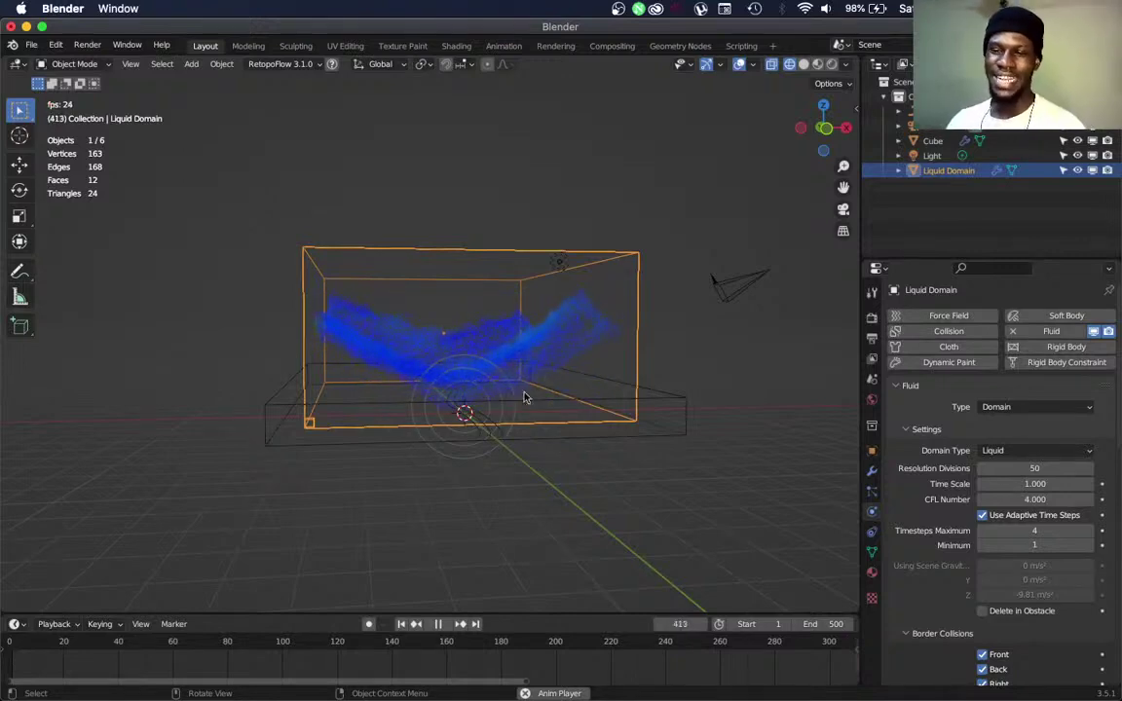
pyautogui.click(441, 623)
pyautogui.scroll(5, 593, 434)
pyautogui.scroll(-3, 589, 434)
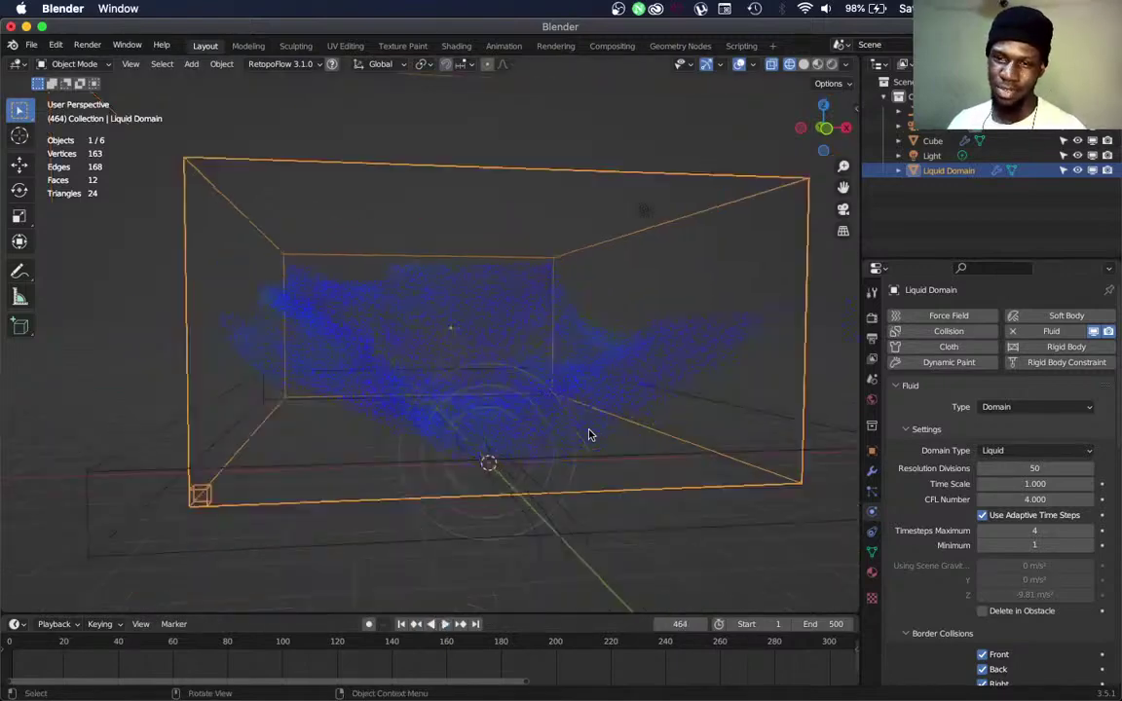
pyautogui.moveTo(571, 431)
pyautogui.mouseDown(button='middle')
pyautogui.moveTo(591, 478)
pyautogui.moveTo(609, 428)
pyautogui.moveTo(559, 426)
pyautogui.mouseUp(button='middle')
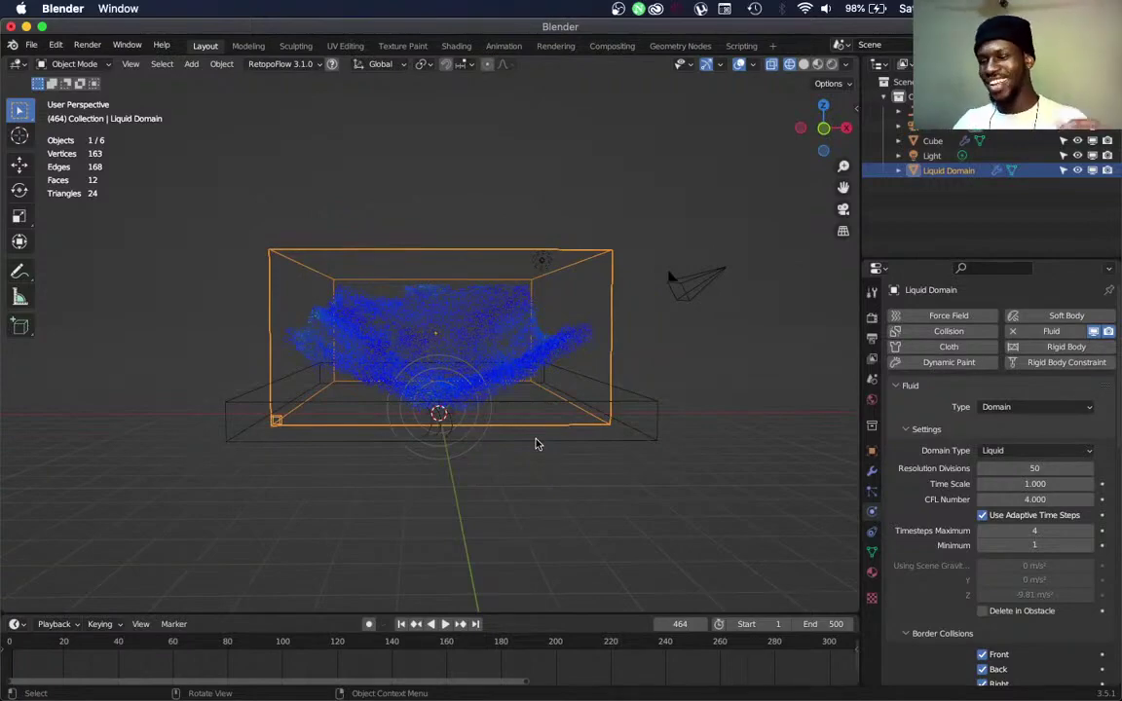
pyautogui.scroll(5, 544, 421)
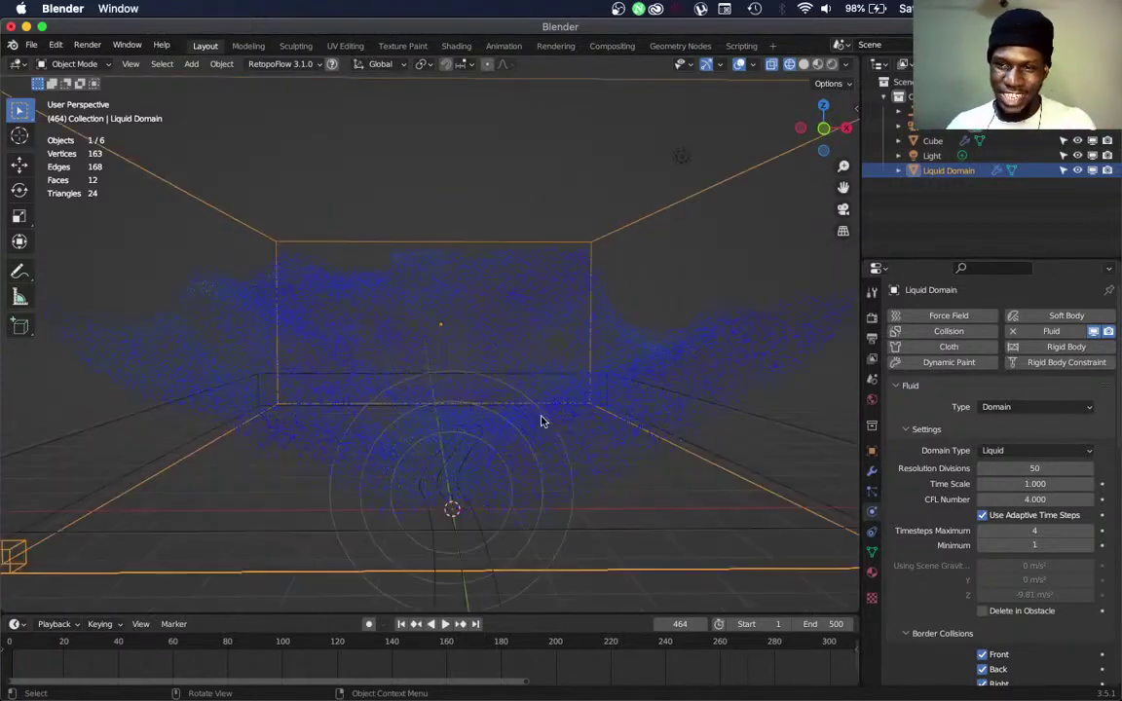
pyautogui.moveTo(529, 430); pyautogui.dragTo(451, 295, button='middle')
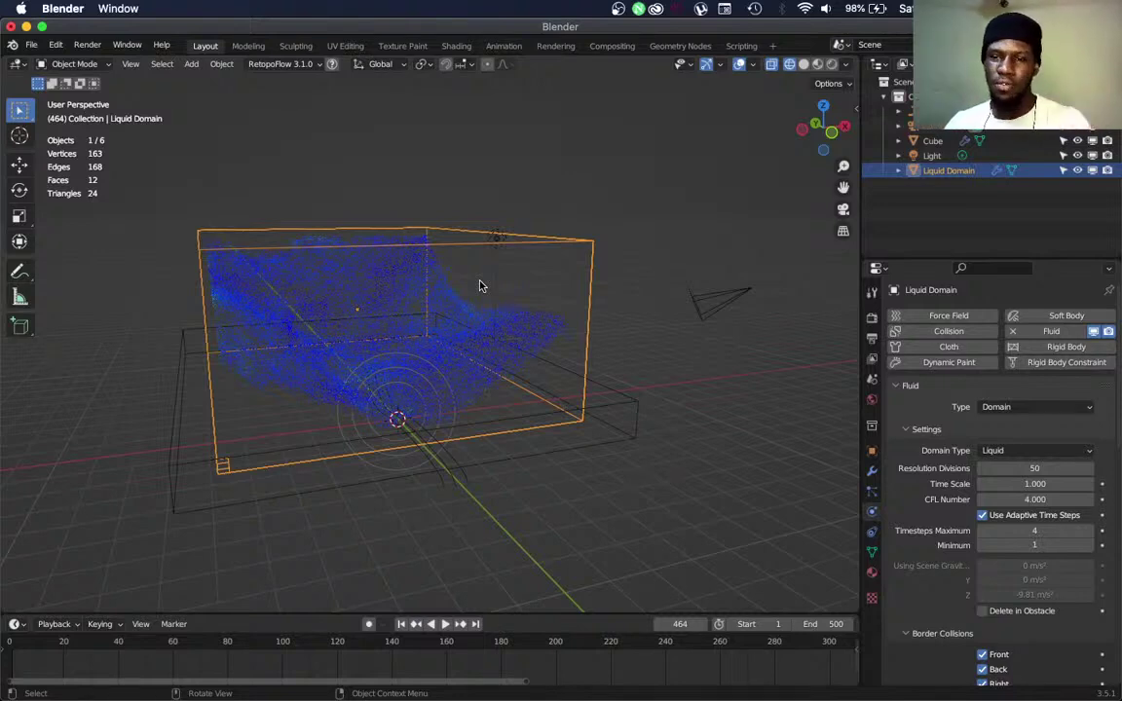
# Switch to OBS and activate the Head only scene
pyautogui.moveTo(458, 698)
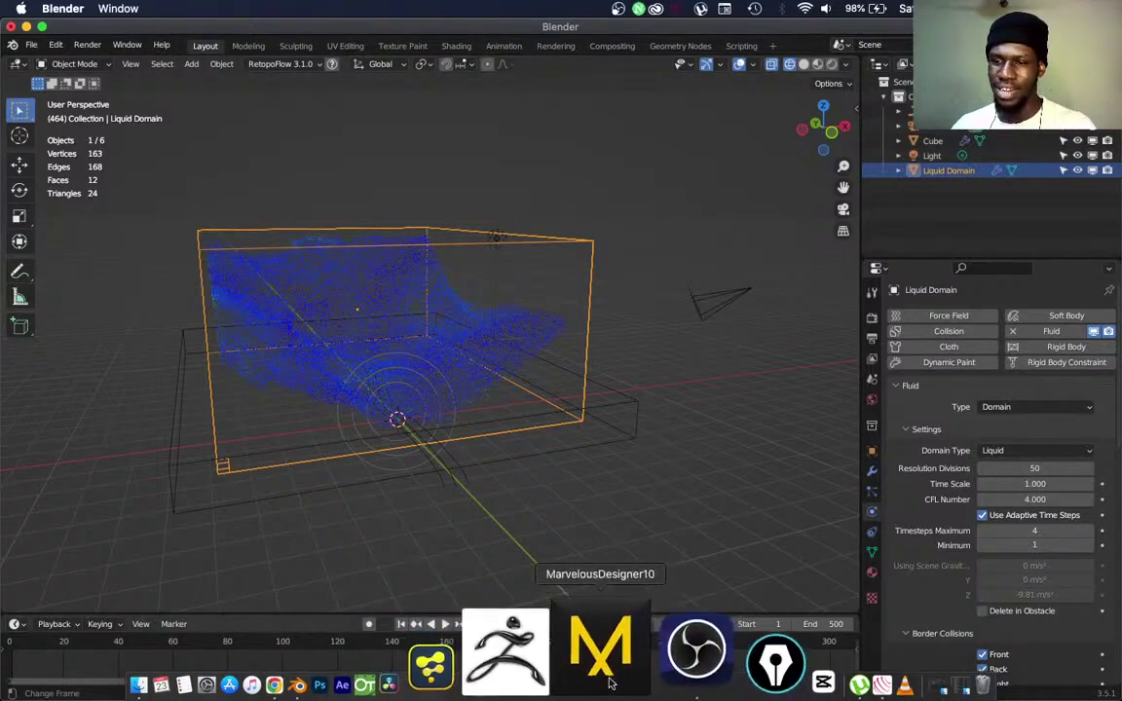
pyautogui.click(639, 672)
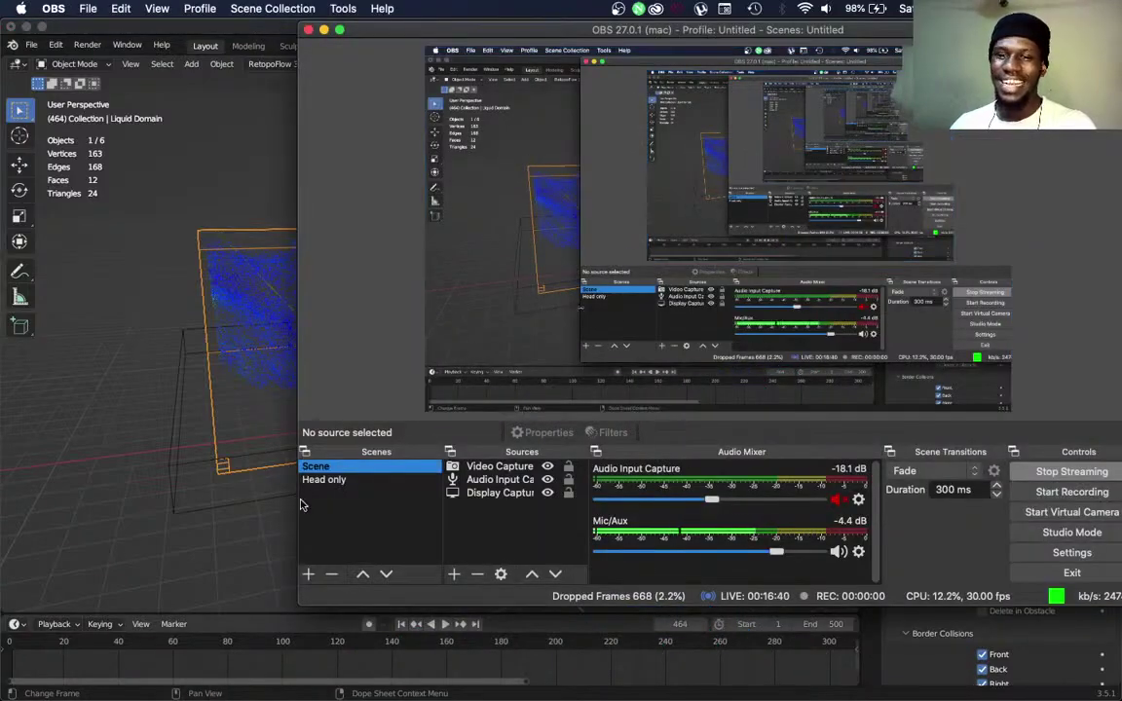
pyautogui.click(341, 481)
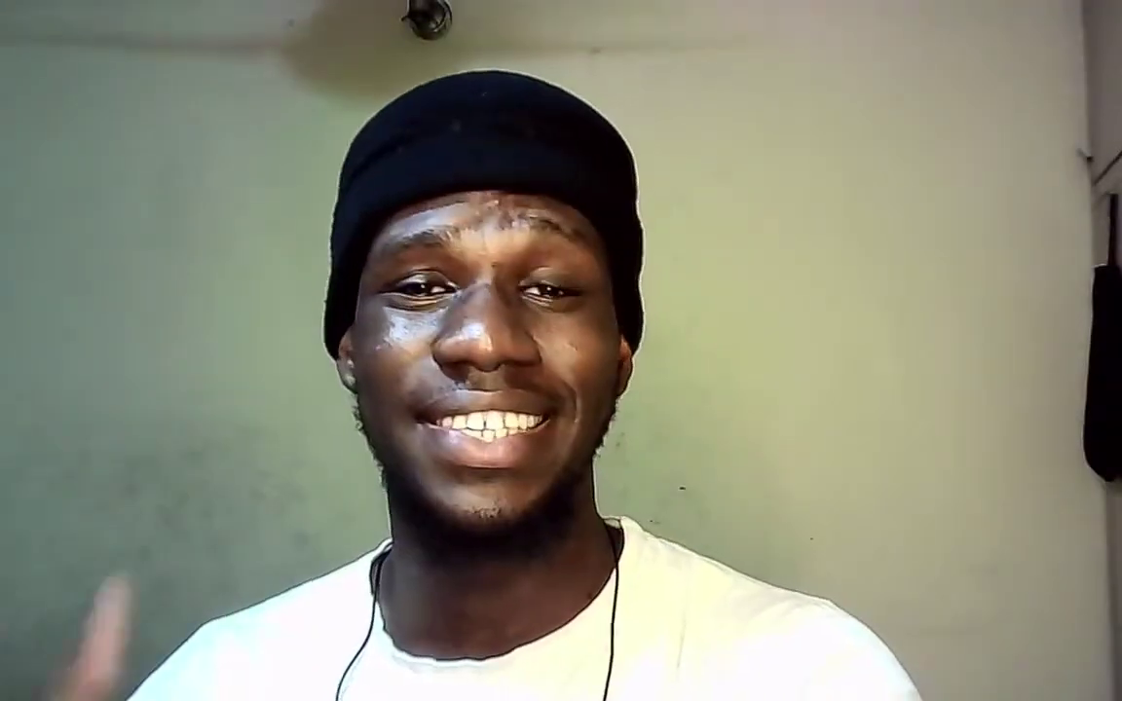